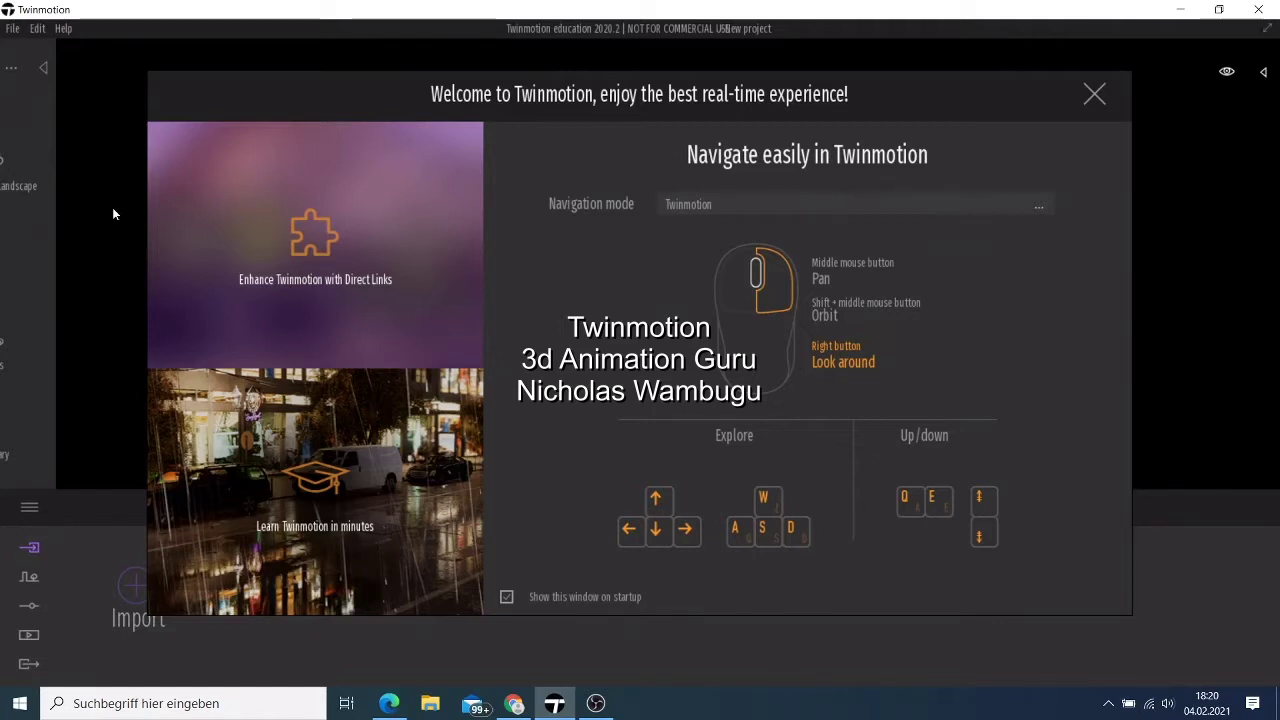
Try the Revit and SketchUp navigation modes, then set navigation back to Twinmotion.
{"action": "left_click", "coordinate": [690, 205]}
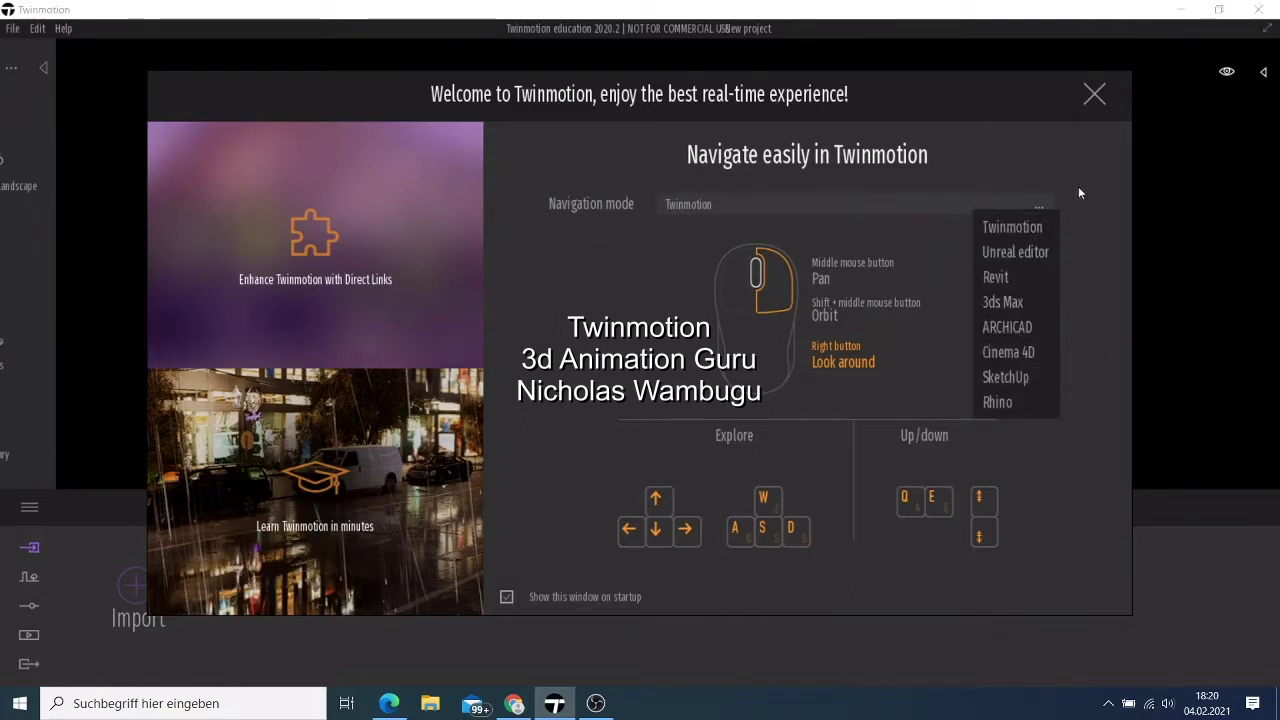
{"action": "left_click", "coordinate": [1014, 280]}
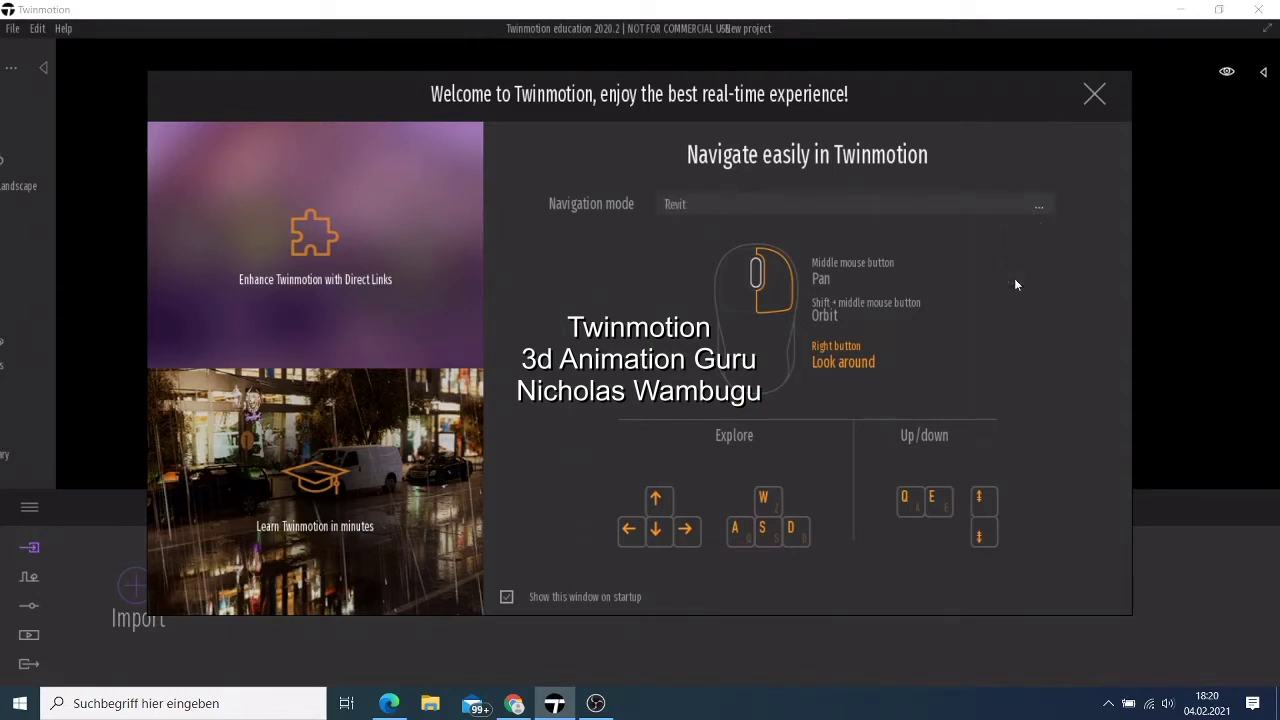
{"action": "left_click", "coordinate": [928, 206]}
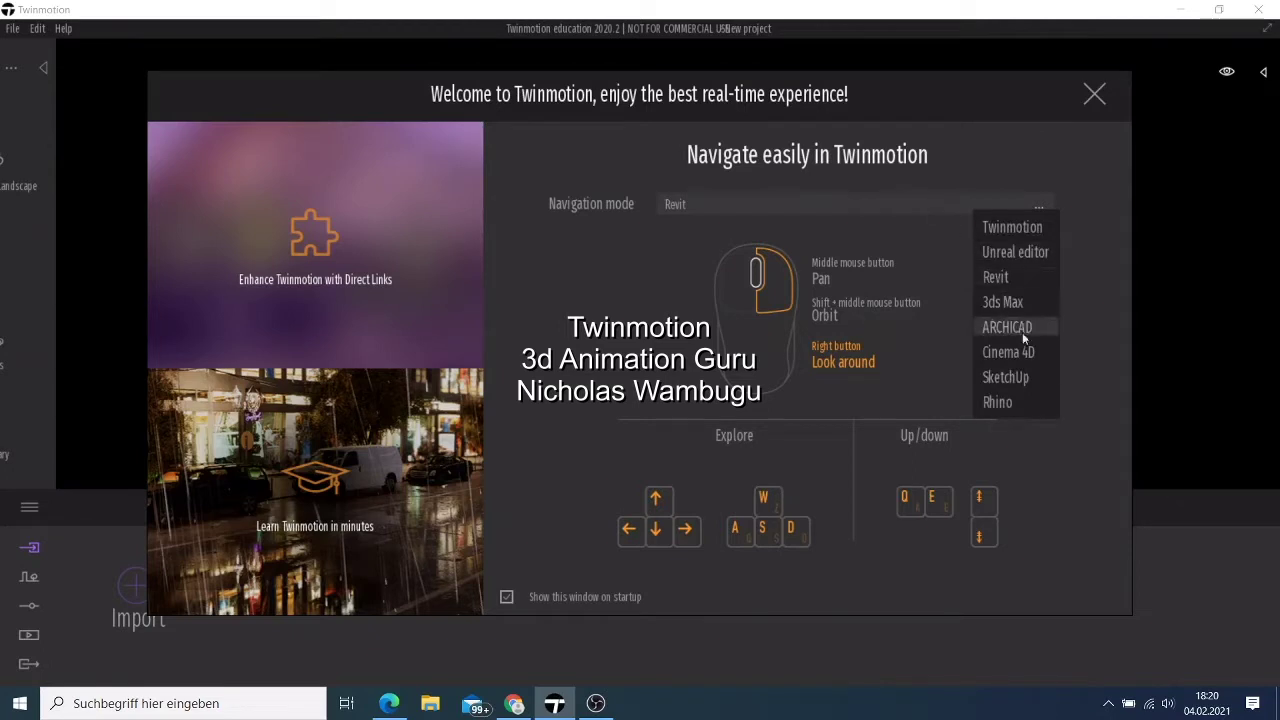
{"action": "left_click", "coordinate": [1008, 378]}
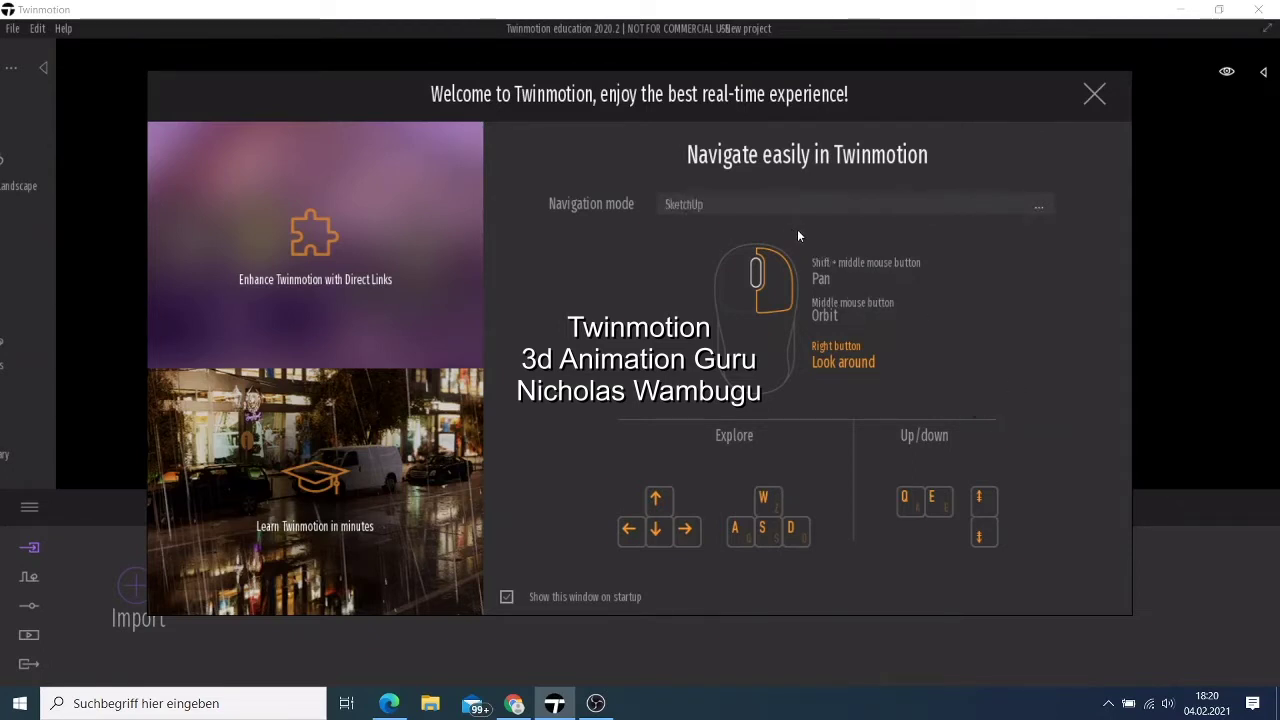
{"action": "left_click", "coordinate": [1040, 206]}
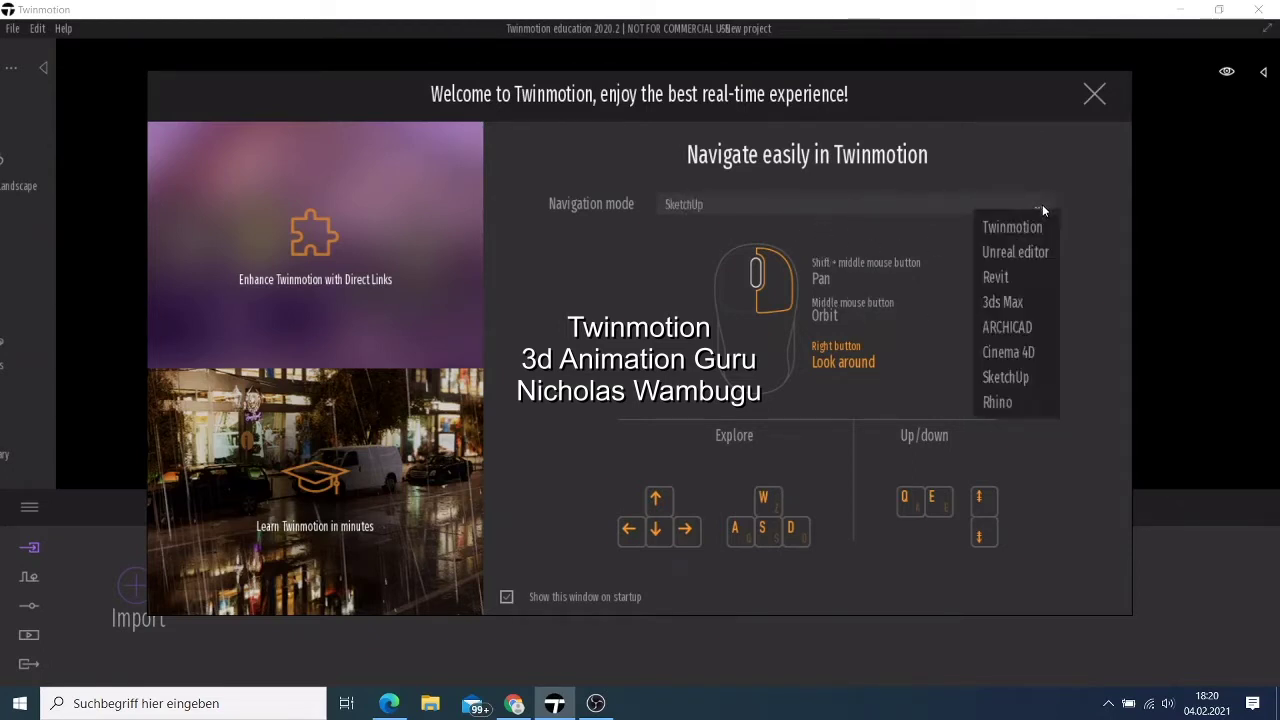
{"action": "left_click", "coordinate": [1012, 230]}
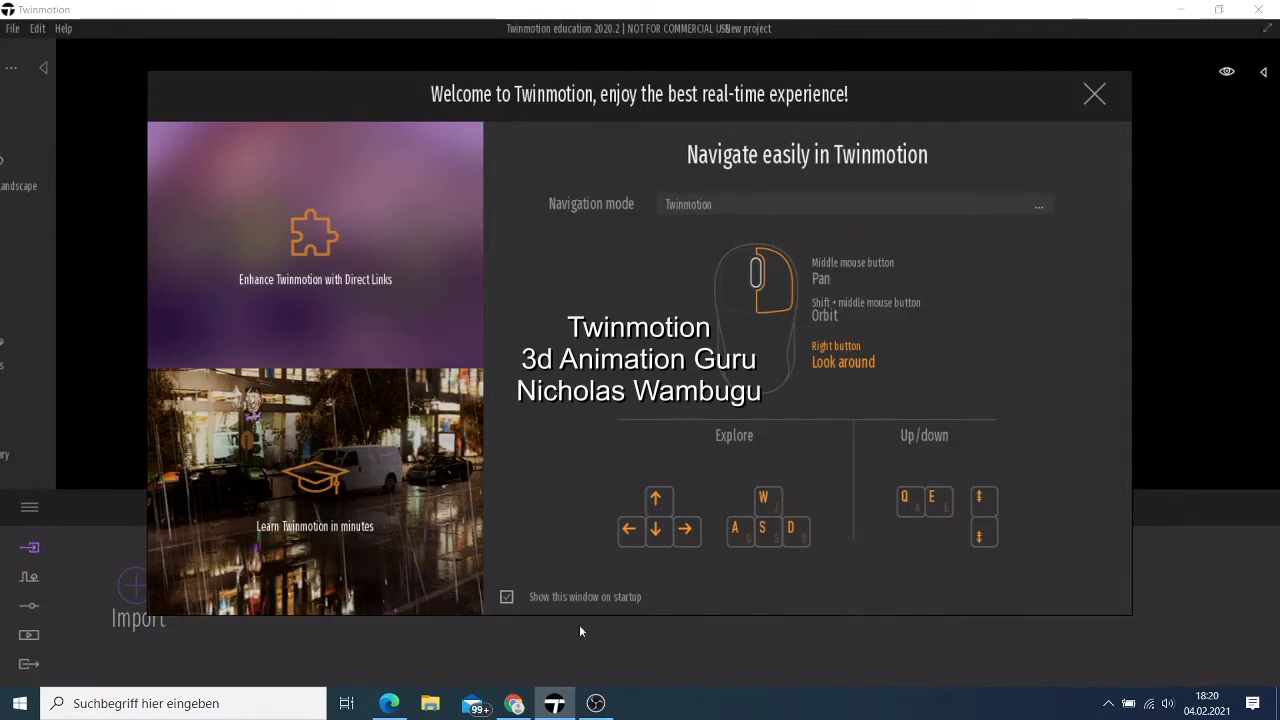
Close the welcome window and import Casa+3.skp from the Downloads folder.
{"action": "left_click", "coordinate": [1095, 96]}
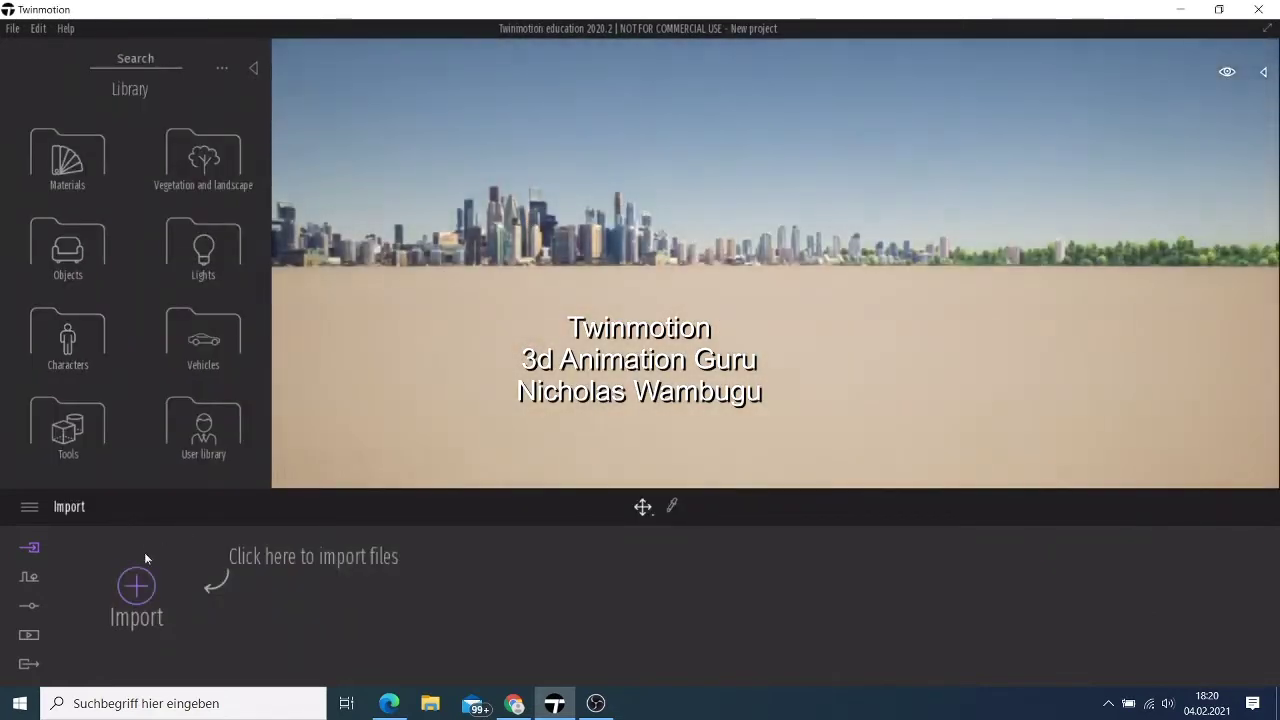
{"action": "left_click", "coordinate": [137, 585]}
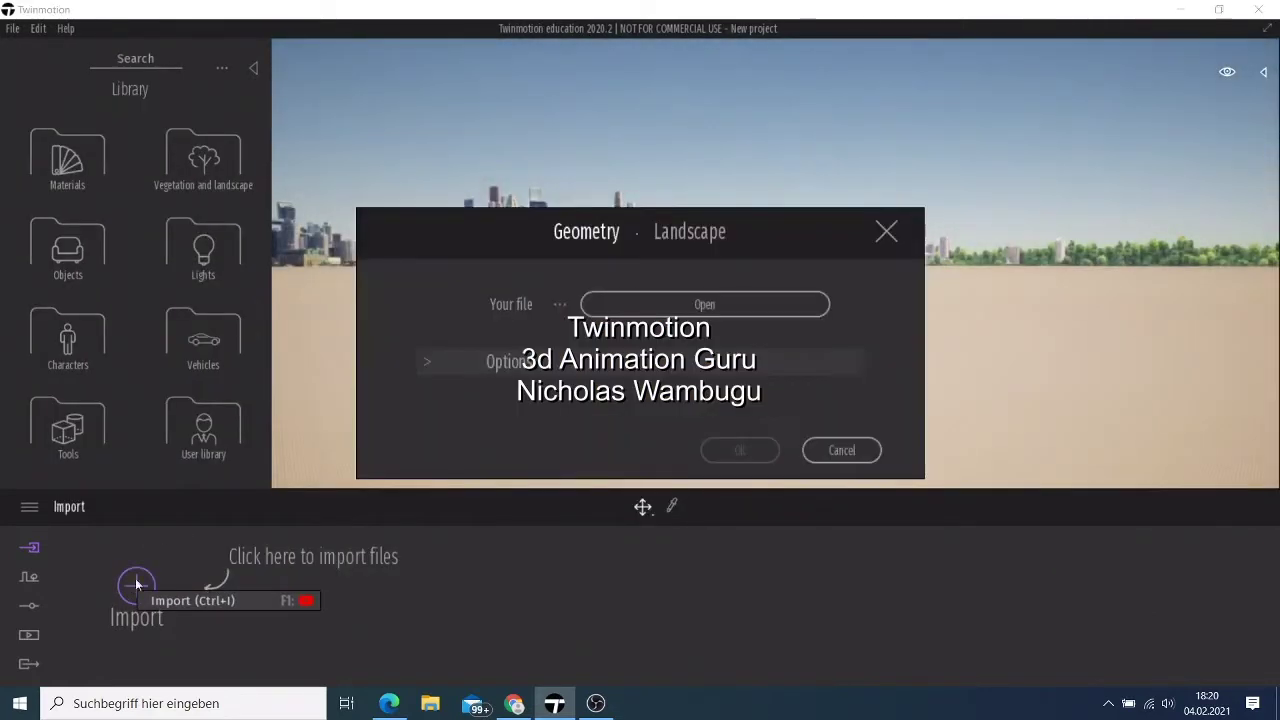
{"action": "left_click", "coordinate": [604, 304]}
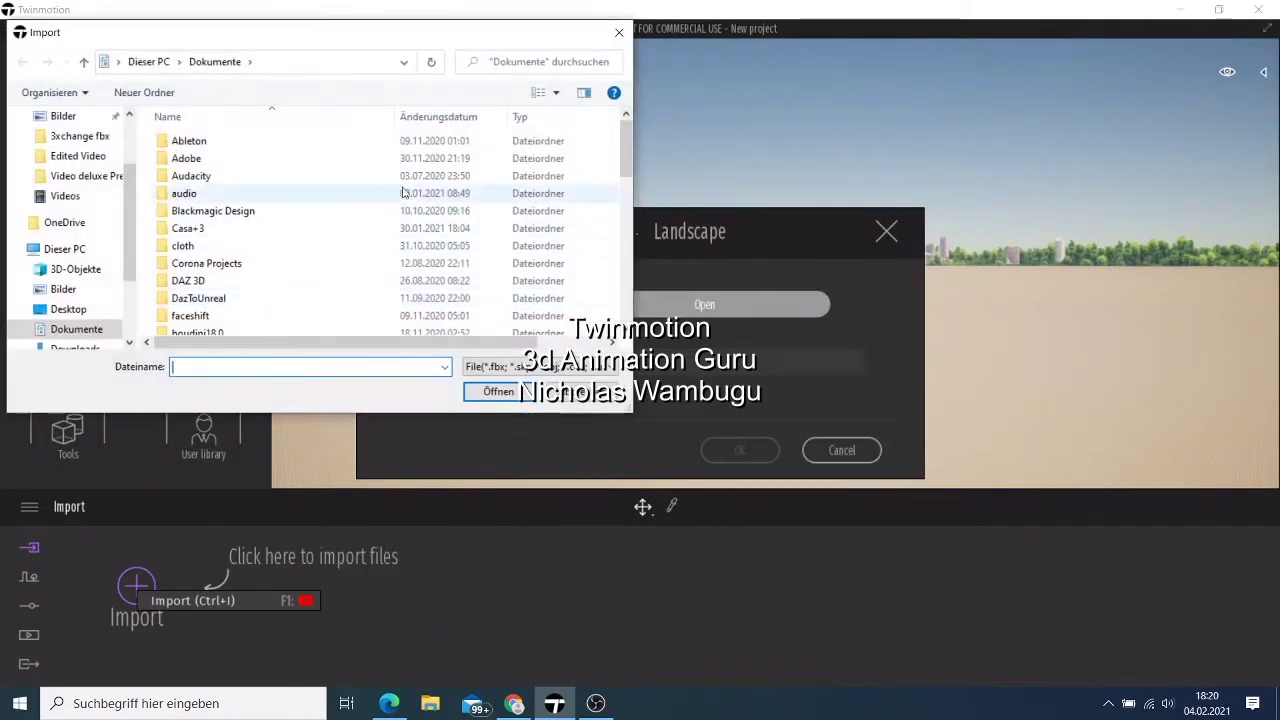
{"action": "scroll", "coordinate": [45, 305], "scroll_direction": "down", "scroll_amount": 1}
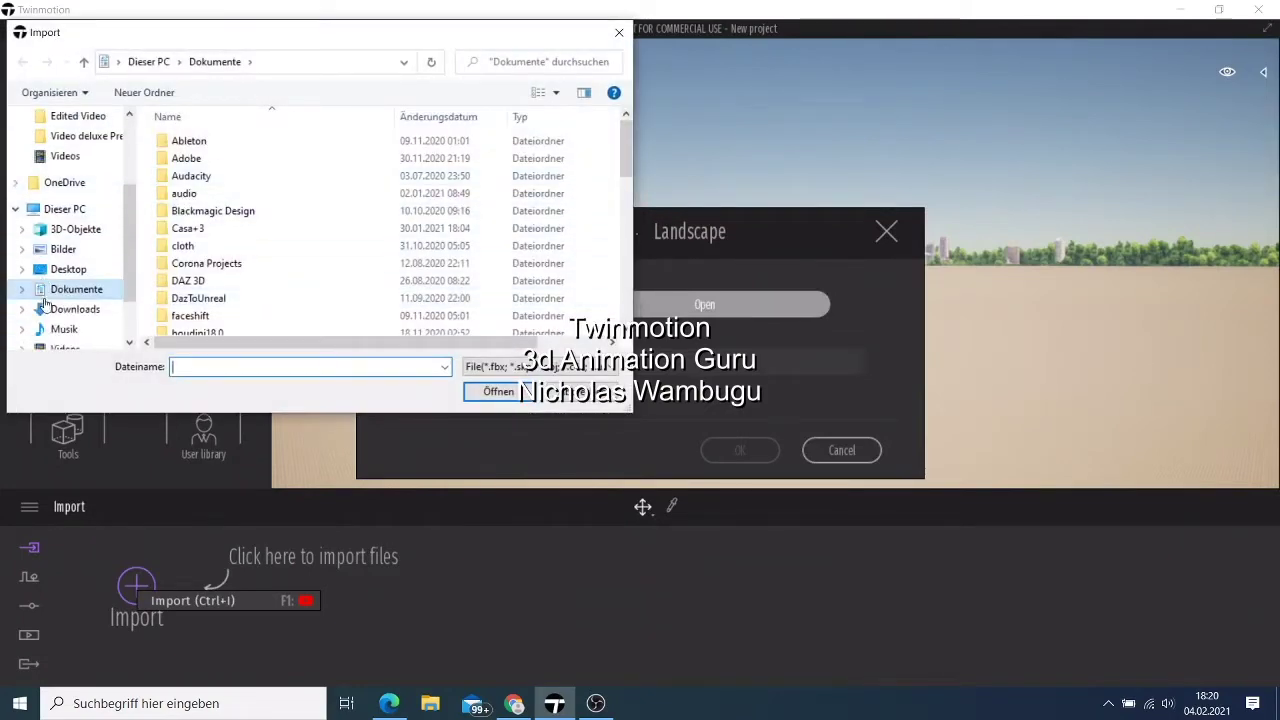
{"action": "left_click", "coordinate": [74, 308]}
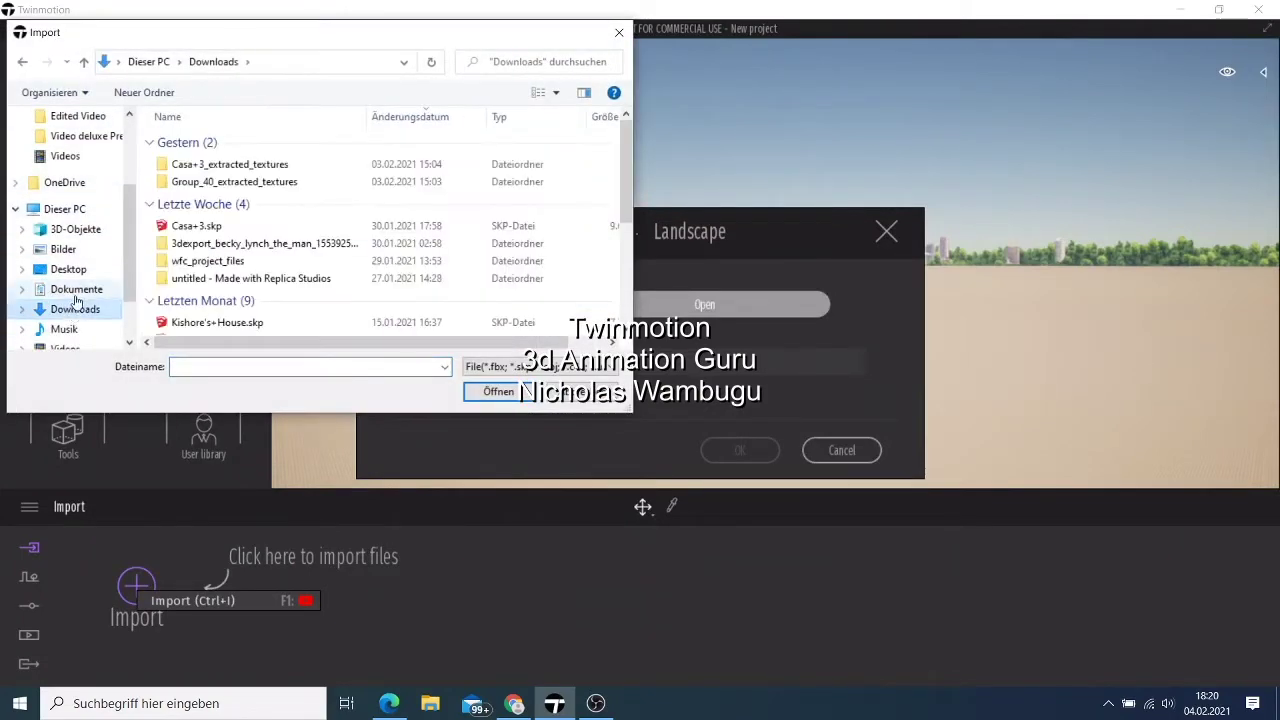
{"action": "left_click", "coordinate": [192, 226]}
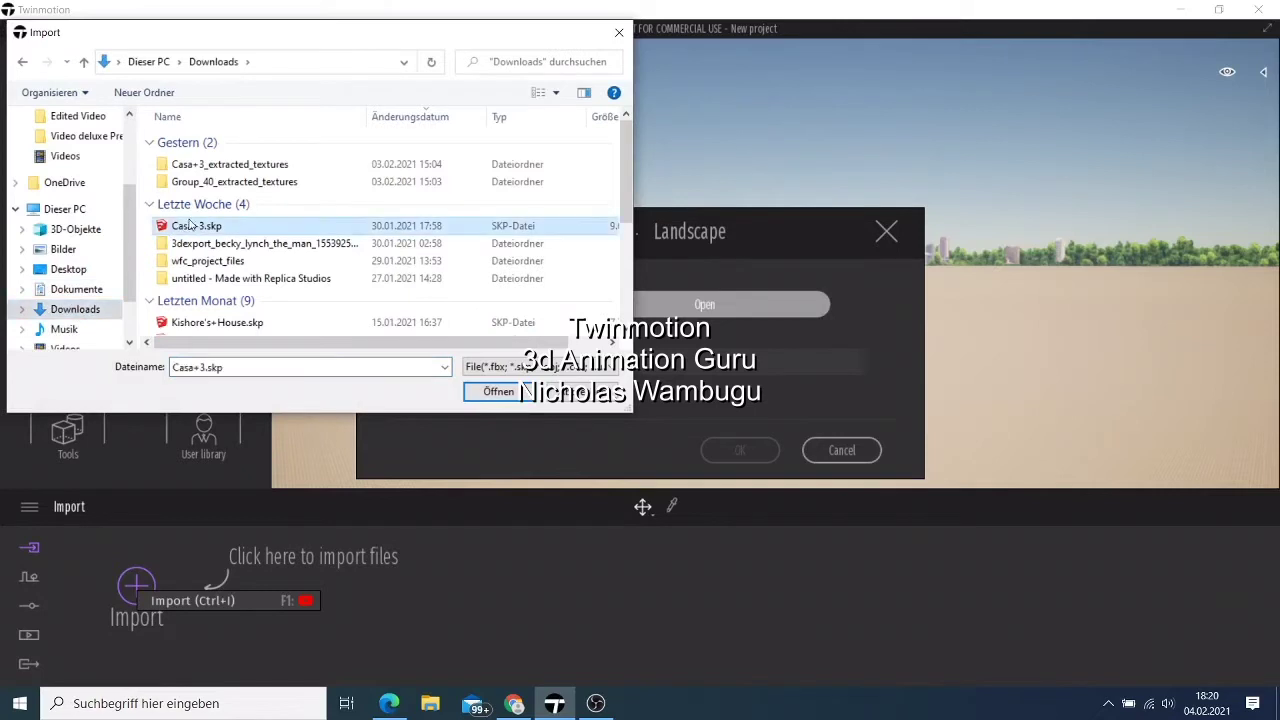
{"action": "left_click", "coordinate": [498, 392]}
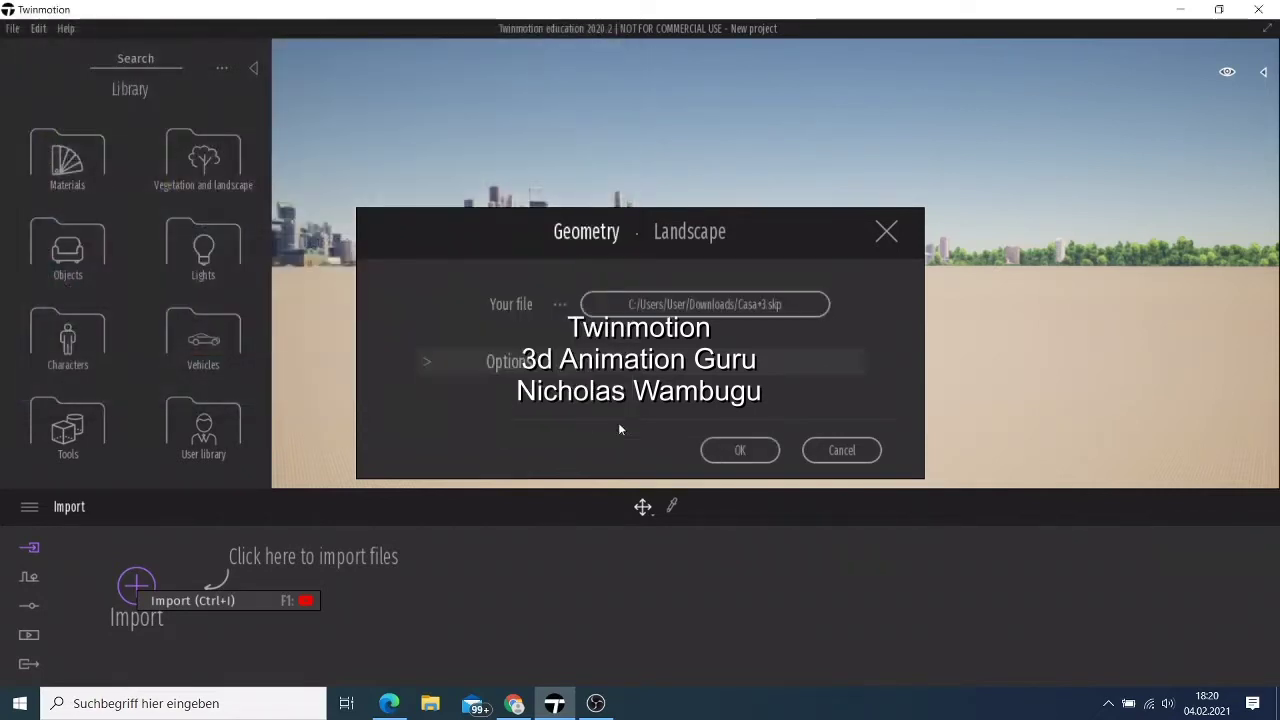
{"action": "left_click", "coordinate": [738, 450]}
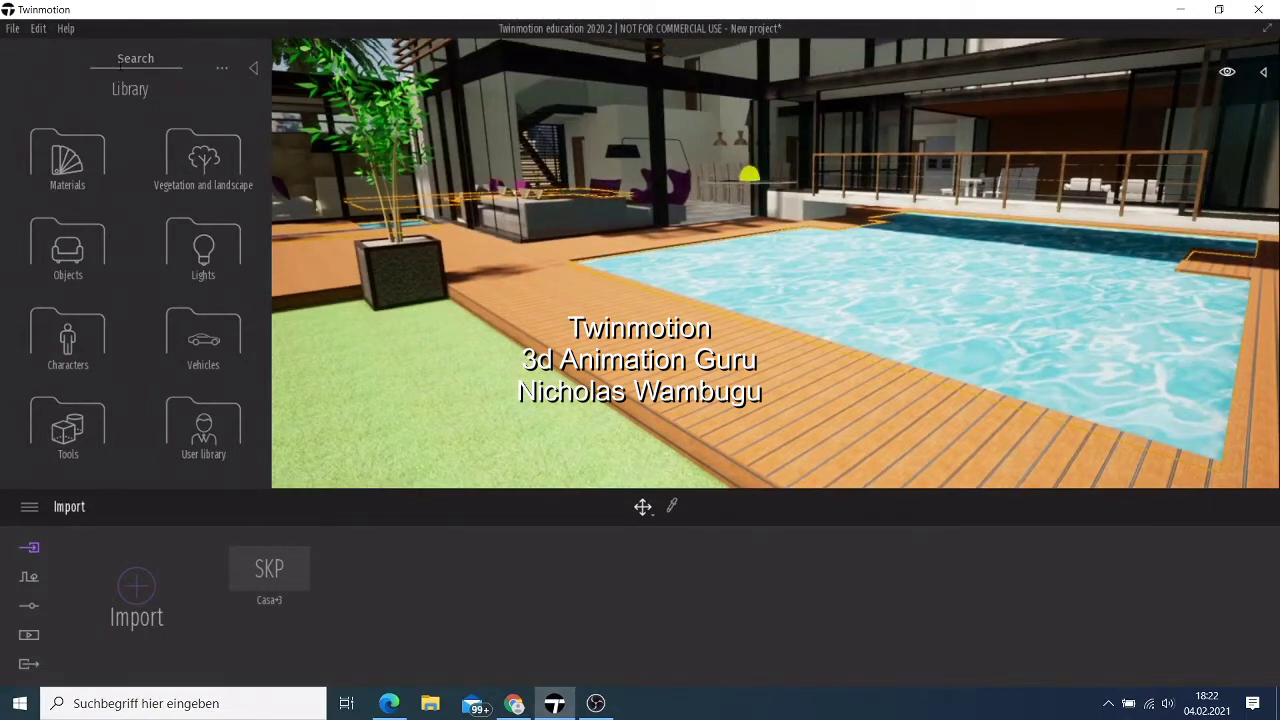
Search the library for 'pool' and apply the Pool 02 material to the pool.
{"action": "left_click", "coordinate": [133, 58]}
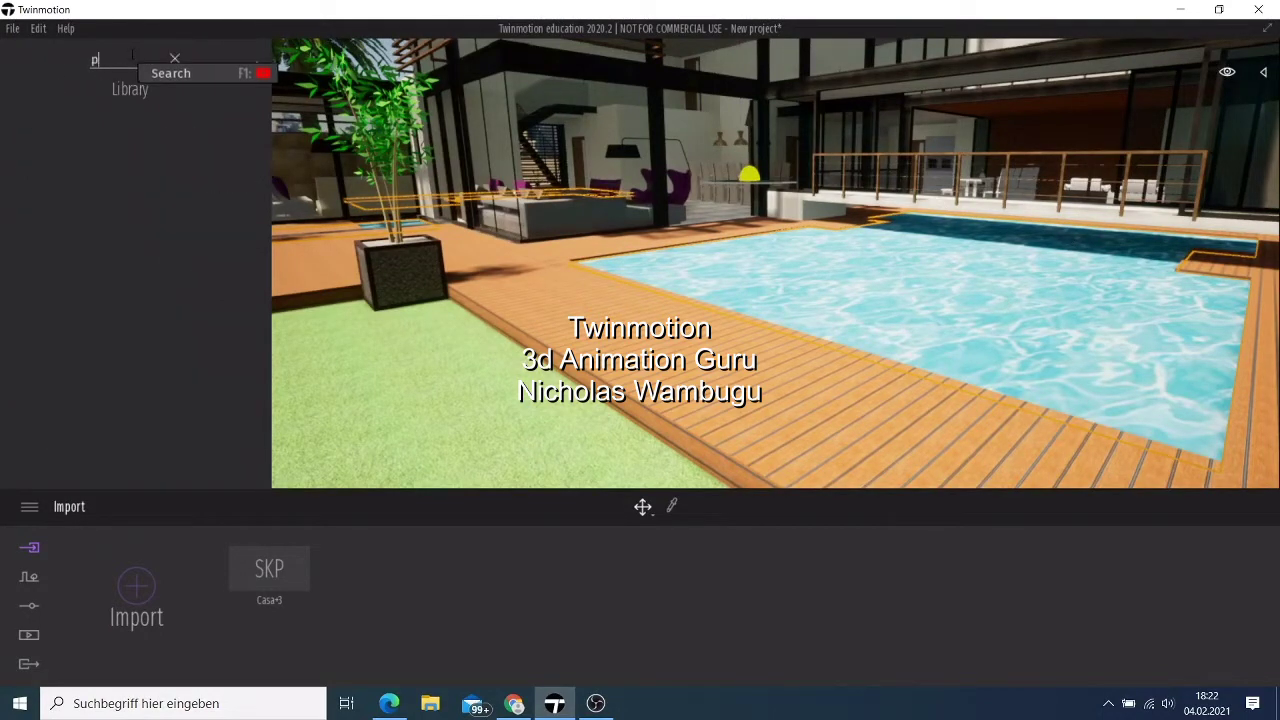
{"action": "type", "text": "pool"}
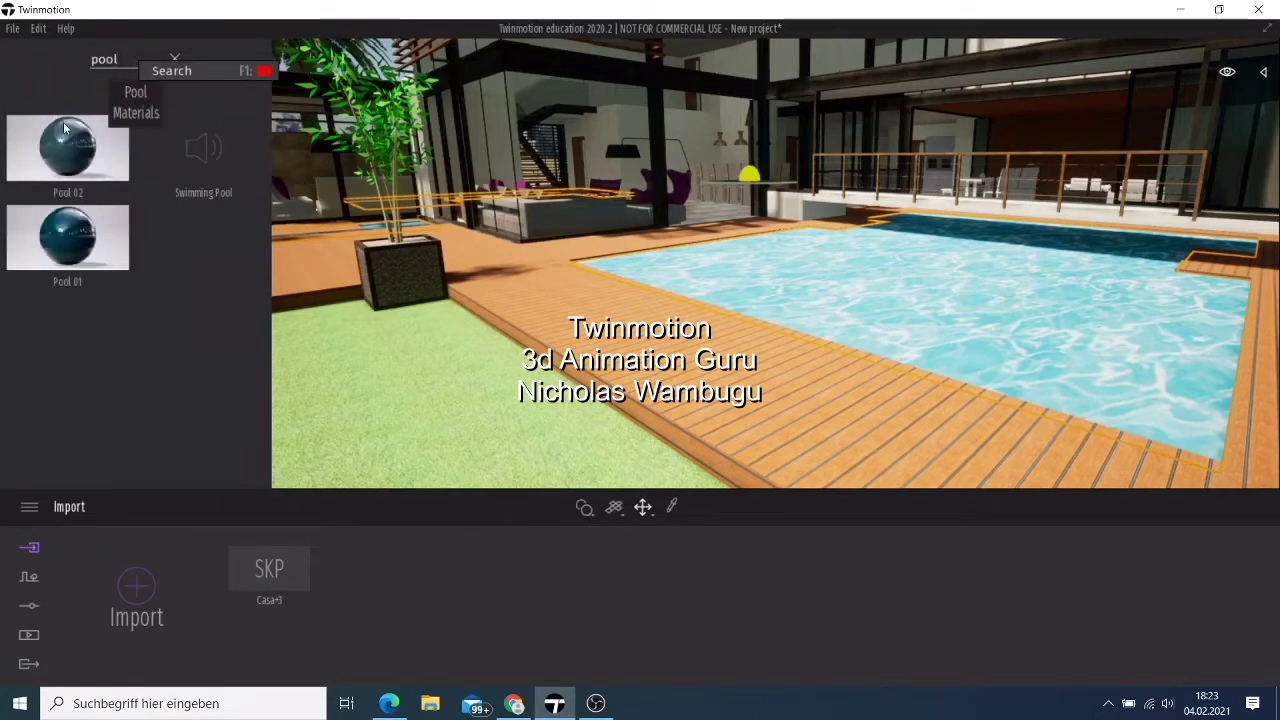
{"action": "left_click_drag", "start_coordinate": [75, 152], "coordinate": [975, 368]}
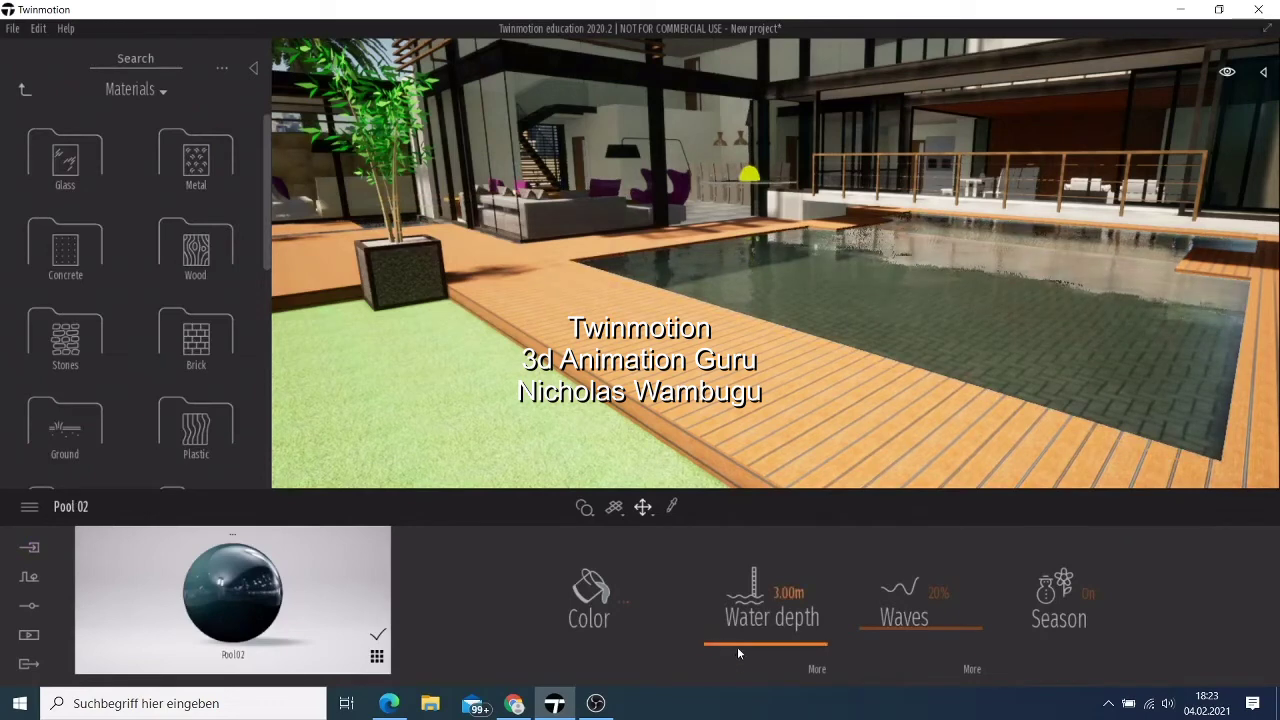
Set the pool's water depth to 7.84 m and bring up its colour picker.
{"action": "mouse_move", "coordinate": [737, 646]}
{"action": "left_mouse_down"}
{"action": "mouse_move", "coordinate": [760, 608]}
{"action": "mouse_move", "coordinate": [757, 639]}
{"action": "left_mouse_up"}
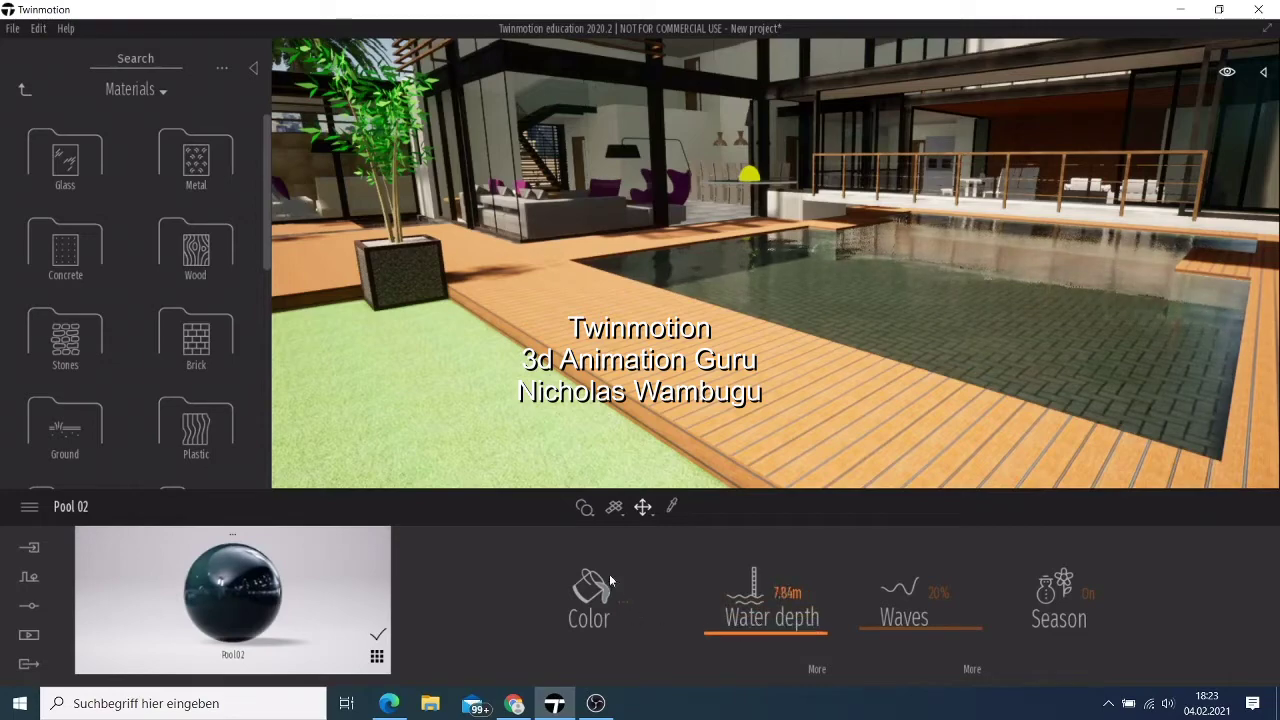
{"action": "left_click", "coordinate": [590, 592]}
{"action": "left_click_drag", "start_coordinate": [665, 163], "coordinate": [1038, 177]}
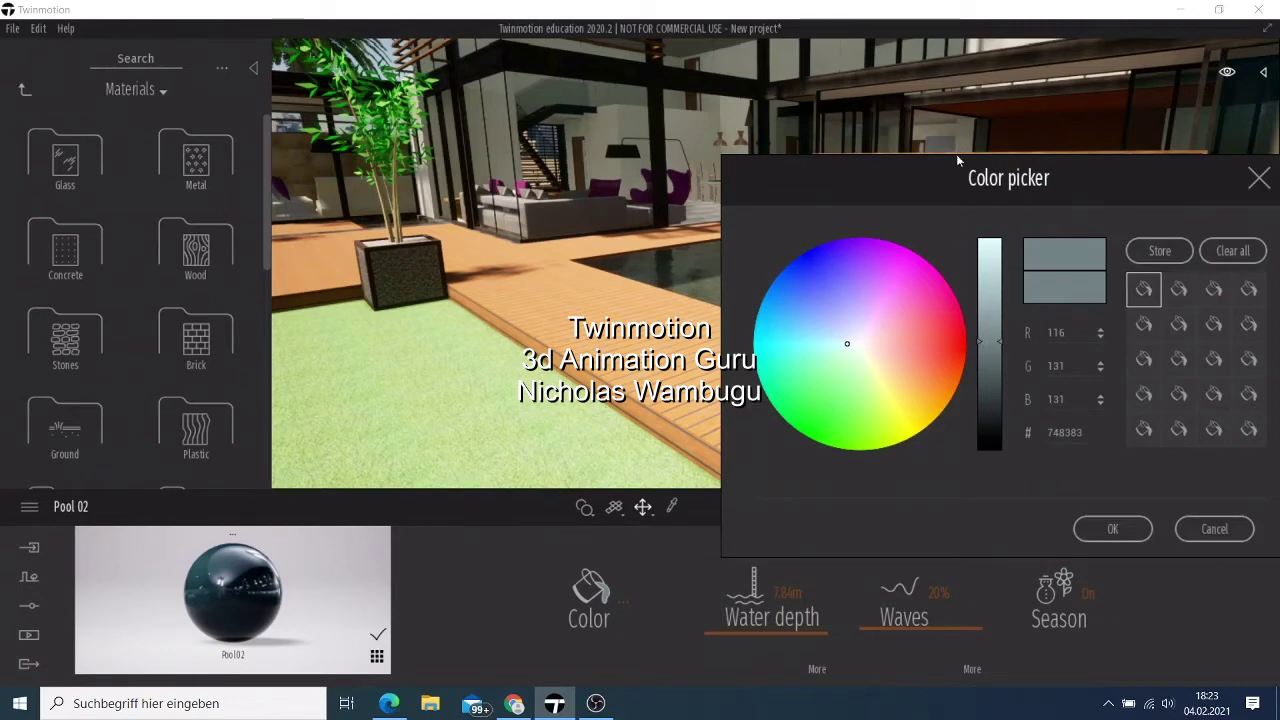
Make the pool water colour deep blue, RGB 45, 72, 124 (hex 2D487C).
{"action": "left_click_drag", "start_coordinate": [957, 160], "coordinate": [214, 156]}
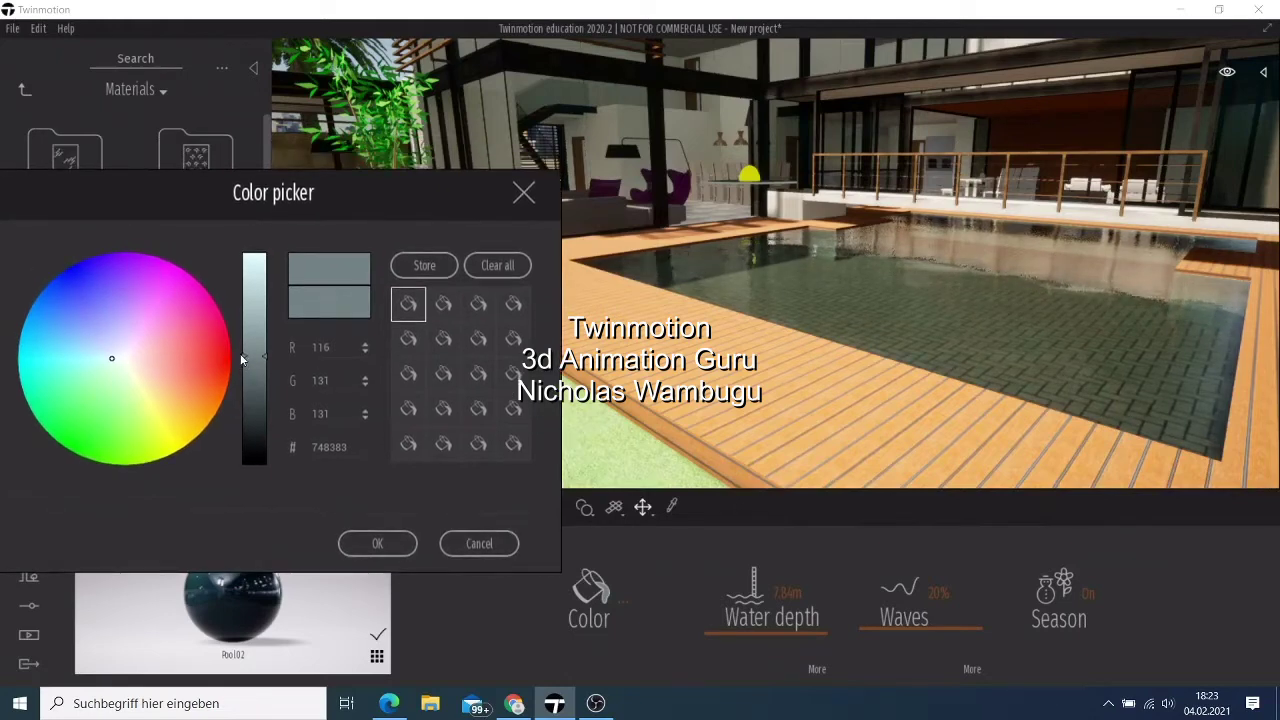
{"action": "mouse_move", "coordinate": [248, 360]}
{"action": "left_mouse_down"}
{"action": "mouse_move", "coordinate": [250, 388]}
{"action": "mouse_move", "coordinate": [251, 360]}
{"action": "left_mouse_up"}
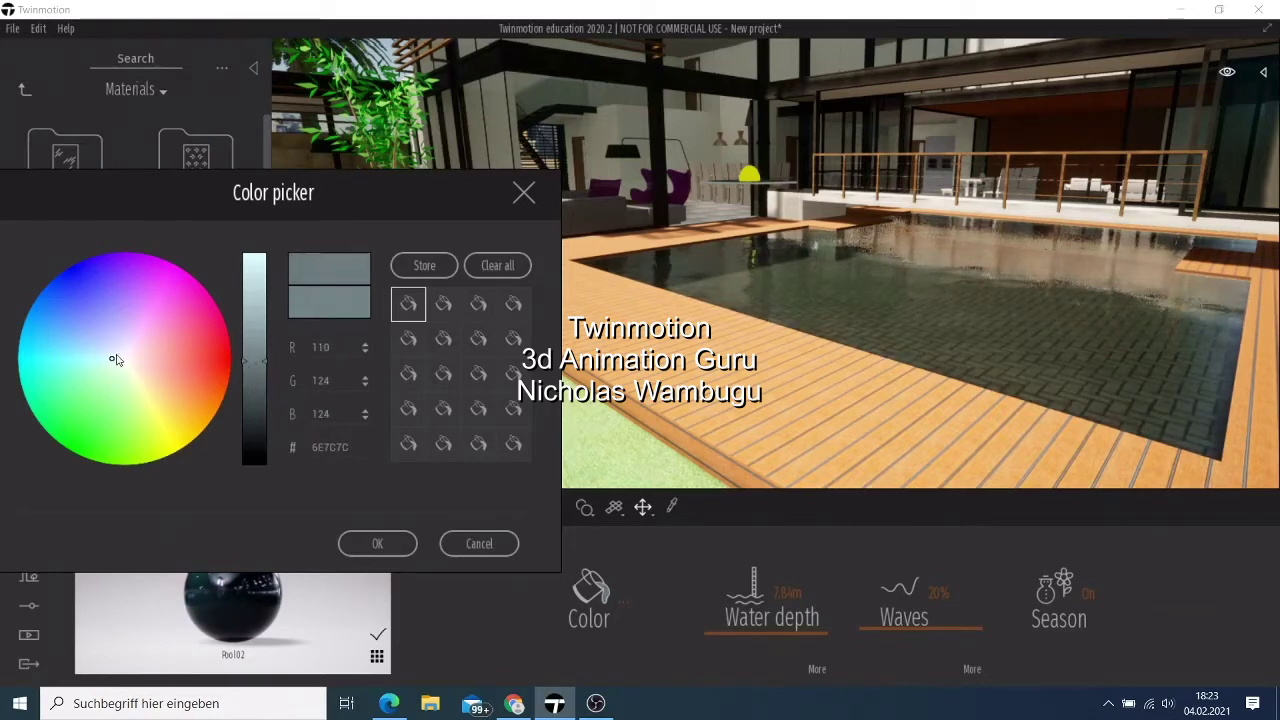
{"action": "mouse_move", "coordinate": [112, 363]}
{"action": "left_mouse_down"}
{"action": "mouse_move", "coordinate": [89, 304]}
{"action": "mouse_move", "coordinate": [94, 277]}
{"action": "mouse_move", "coordinate": [101, 296]}
{"action": "mouse_move", "coordinate": [71, 314]}
{"action": "left_mouse_up"}
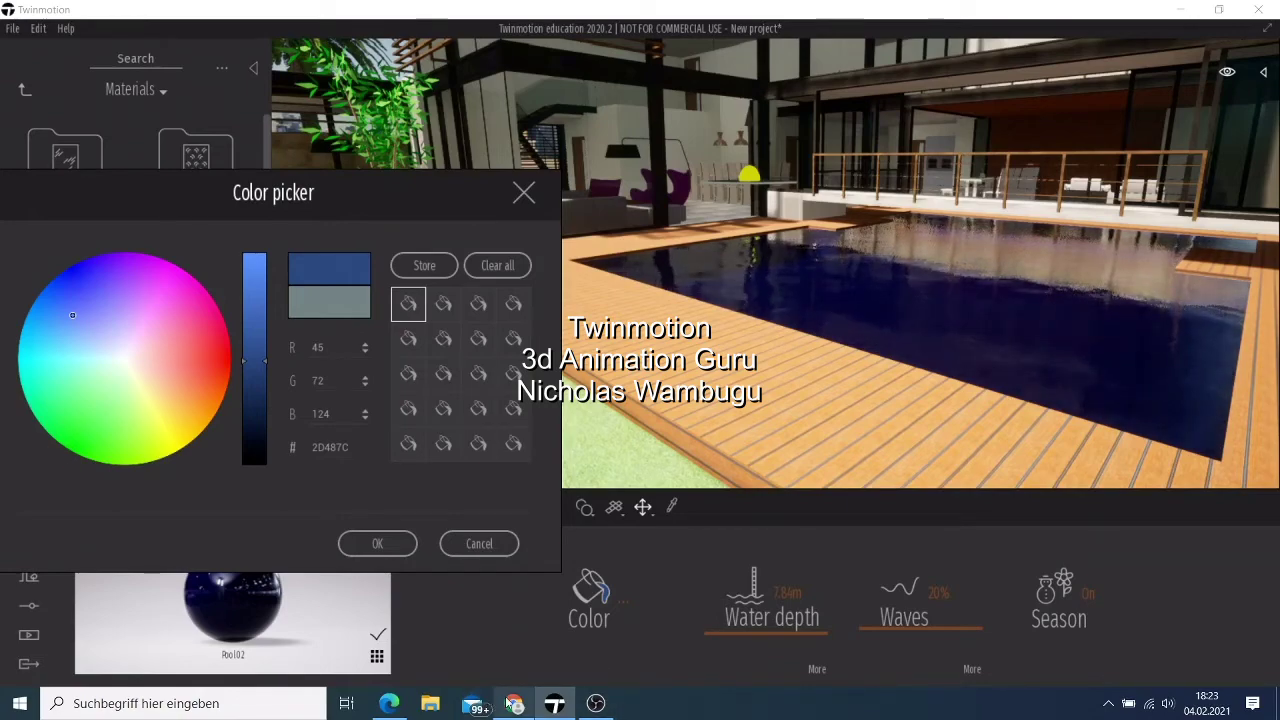
On the Twinmotion System Requirements page, follow the graphics card link to PassMark's high-end GPU chart.
{"action": "left_click", "coordinate": [512, 703]}
{"action": "scroll", "coordinate": [408, 328], "scroll_direction": "down", "scroll_amount": 2}
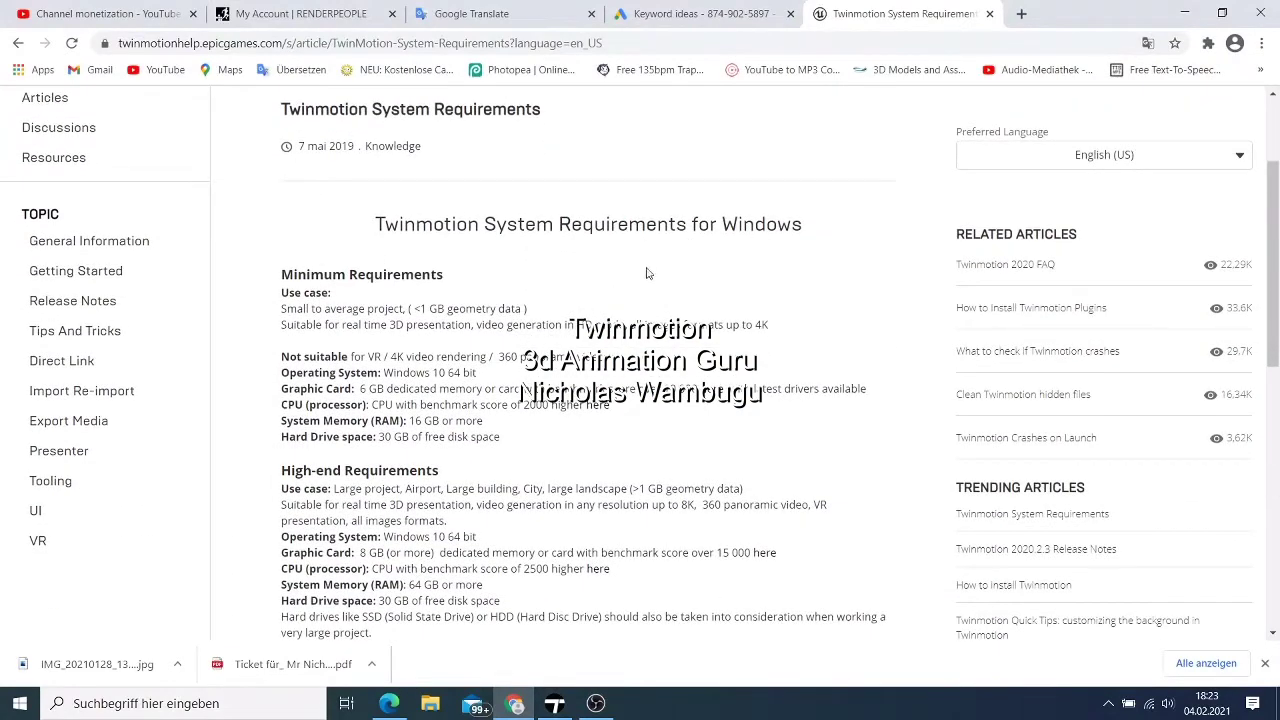
{"action": "scroll", "coordinate": [672, 265], "scroll_direction": "down", "scroll_amount": 2}
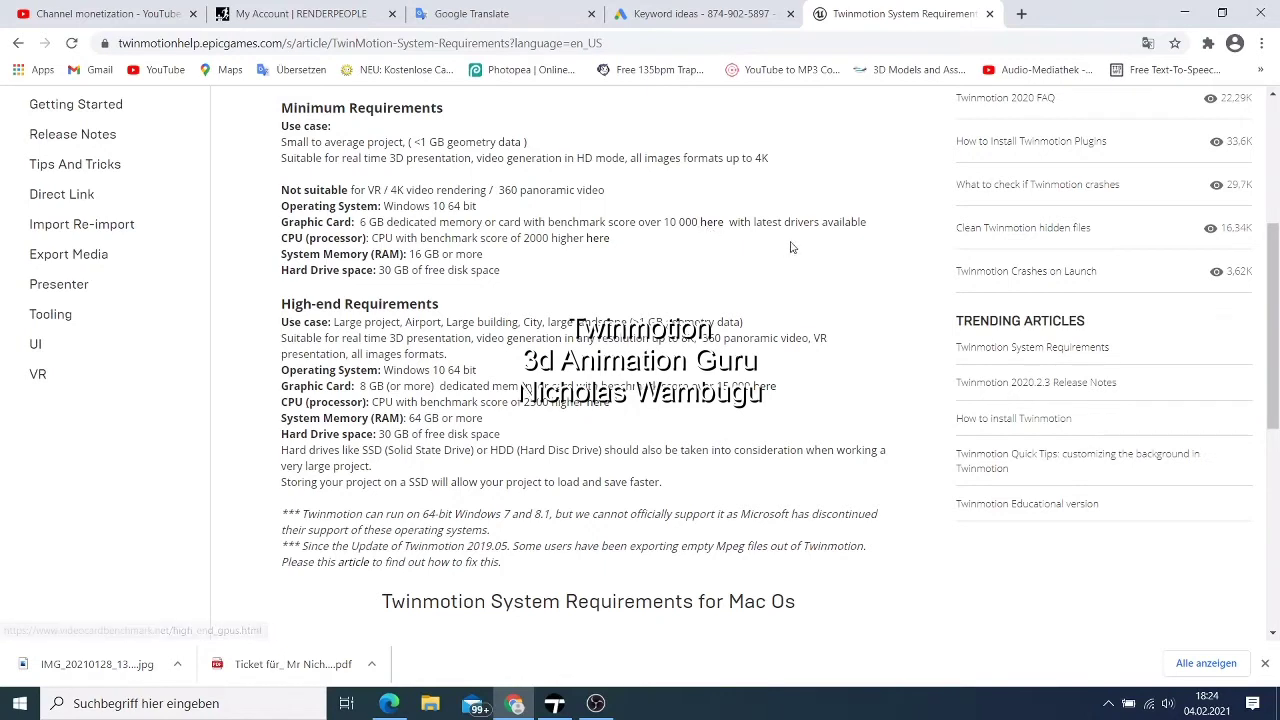
{"action": "left_click", "coordinate": [712, 226]}
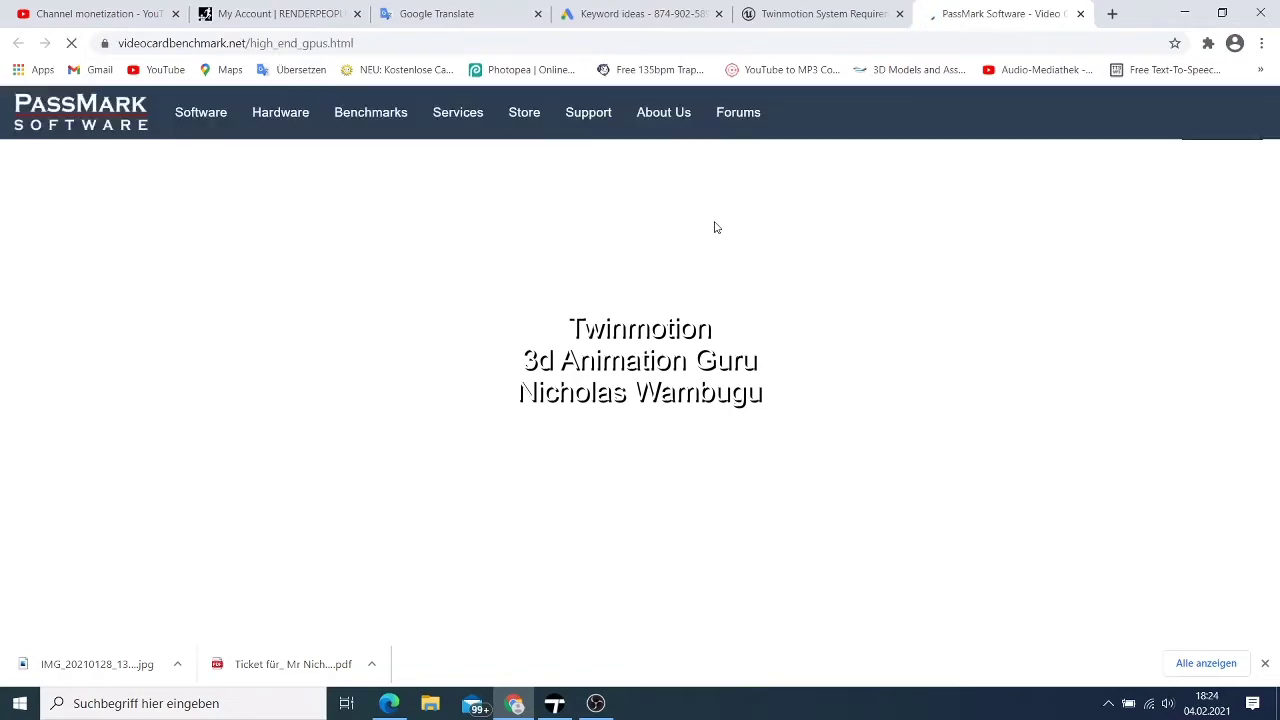
Browse the PassMark high-end G3D Mark rankings, then go back to the Twinmotion System Requirements tab.
{"action": "scroll", "coordinate": [680, 244], "scroll_direction": "down", "scroll_amount": 3}
{"action": "scroll", "coordinate": [684, 246], "scroll_direction": "down", "scroll_amount": 1}
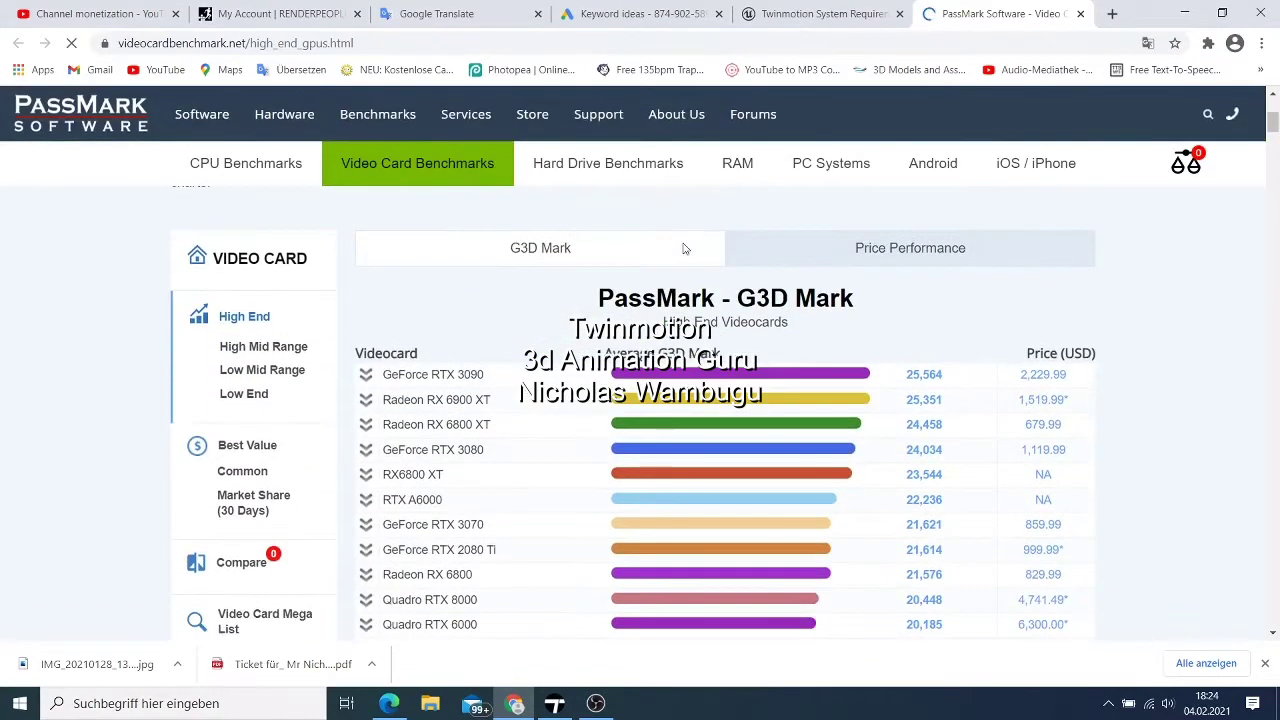
{"action": "scroll", "coordinate": [684, 246], "scroll_direction": "down", "scroll_amount": 1}
{"action": "scroll", "coordinate": [684, 246], "scroll_direction": "down", "scroll_amount": 3}
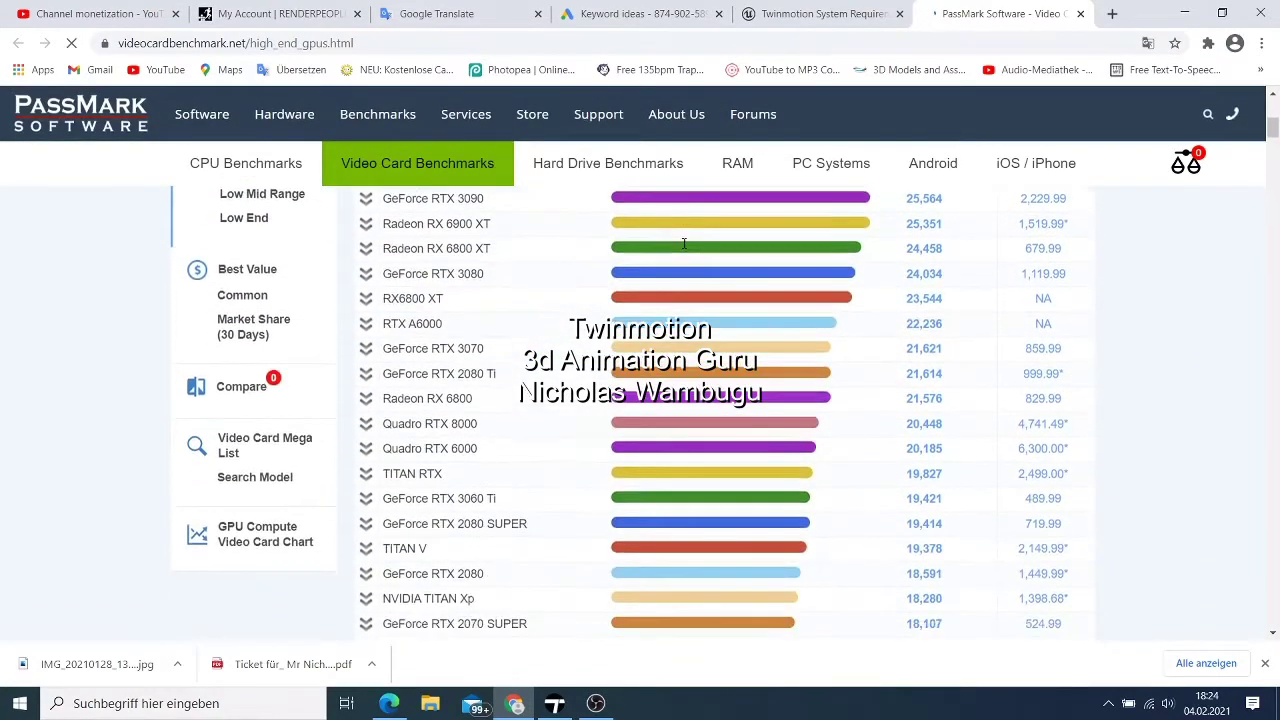
{"action": "scroll", "coordinate": [687, 248], "scroll_direction": "up", "scroll_amount": 6}
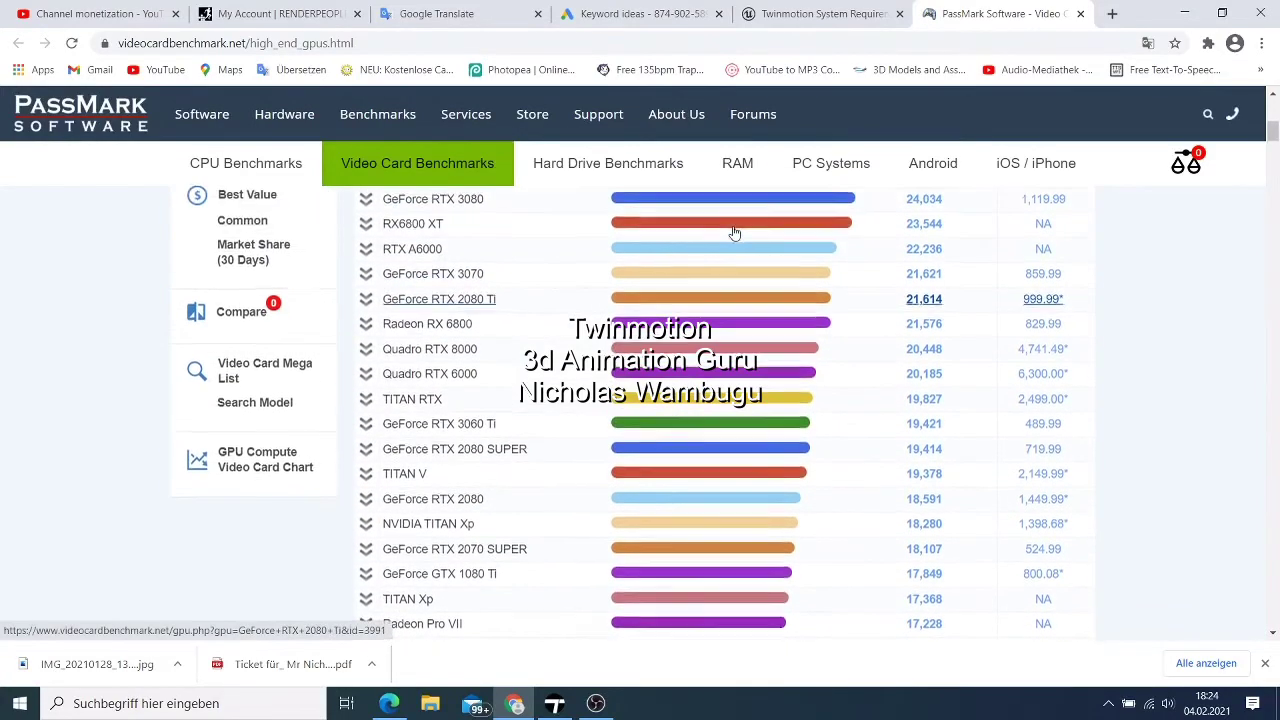
{"action": "scroll", "coordinate": [838, 323], "scroll_direction": "down", "scroll_amount": 1}
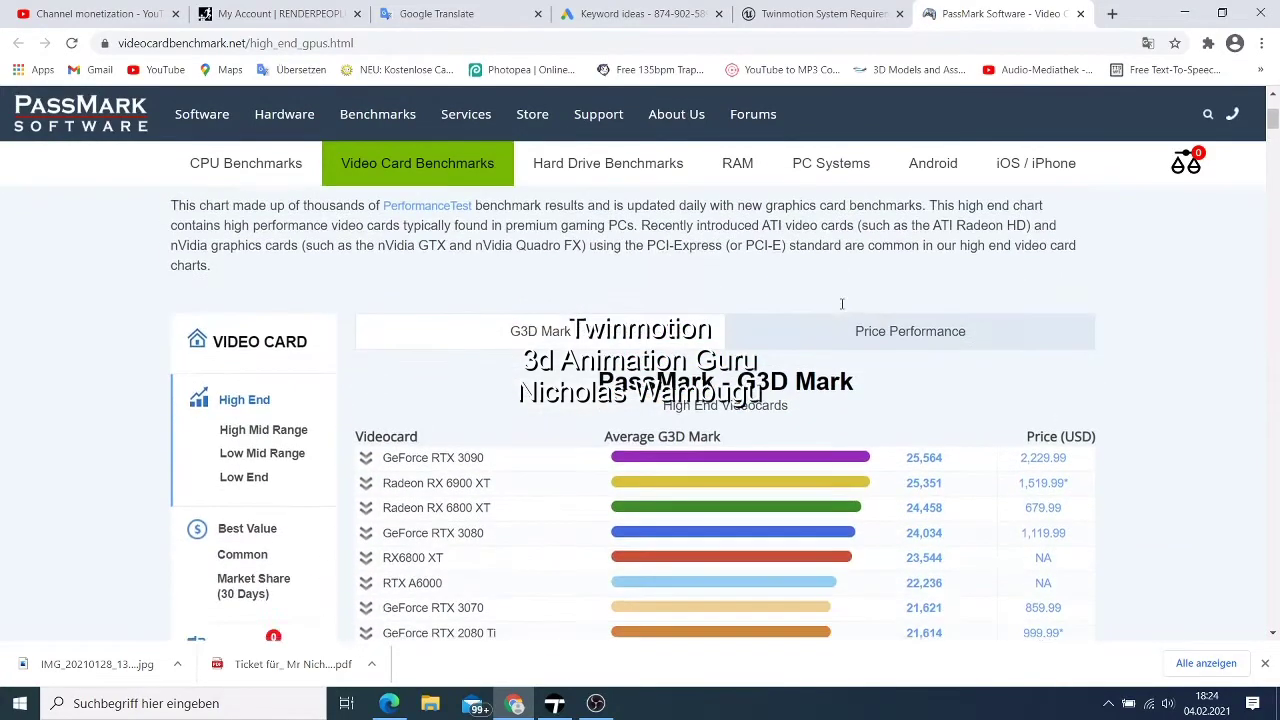
{"action": "scroll", "coordinate": [910, 400], "scroll_direction": "down", "scroll_amount": 2}
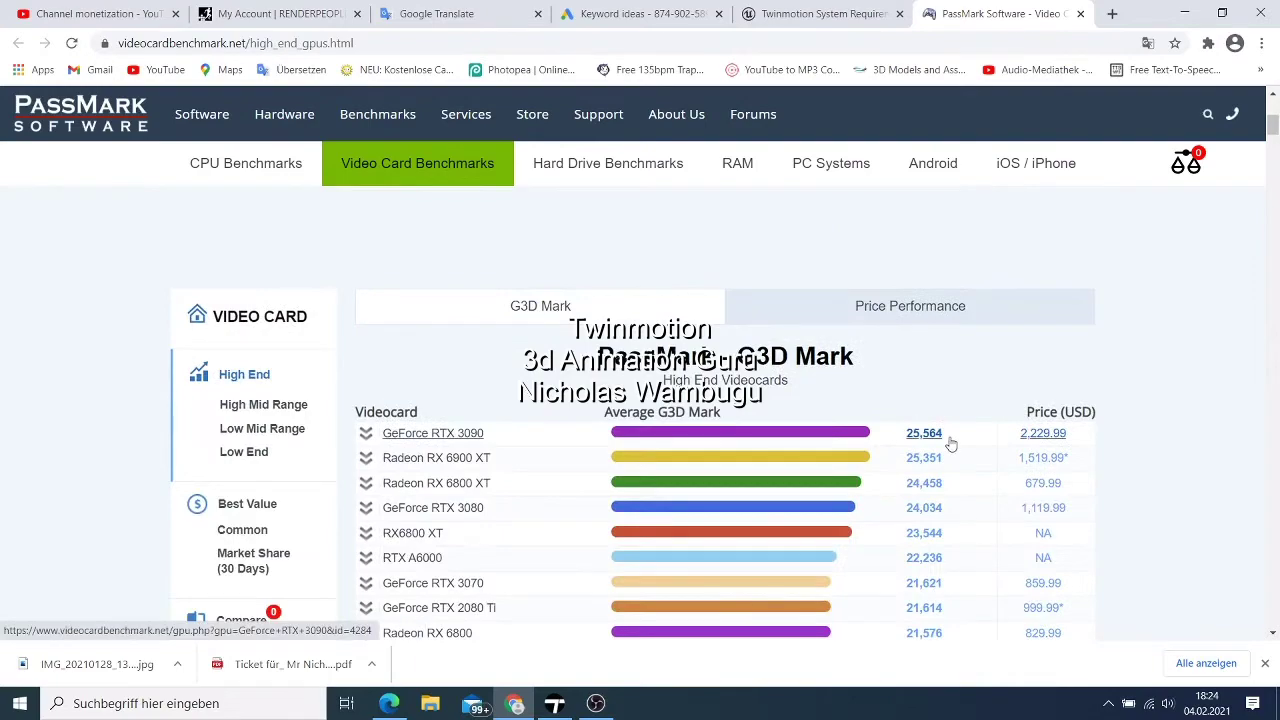
{"action": "scroll", "coordinate": [948, 434], "scroll_direction": "down", "scroll_amount": 1}
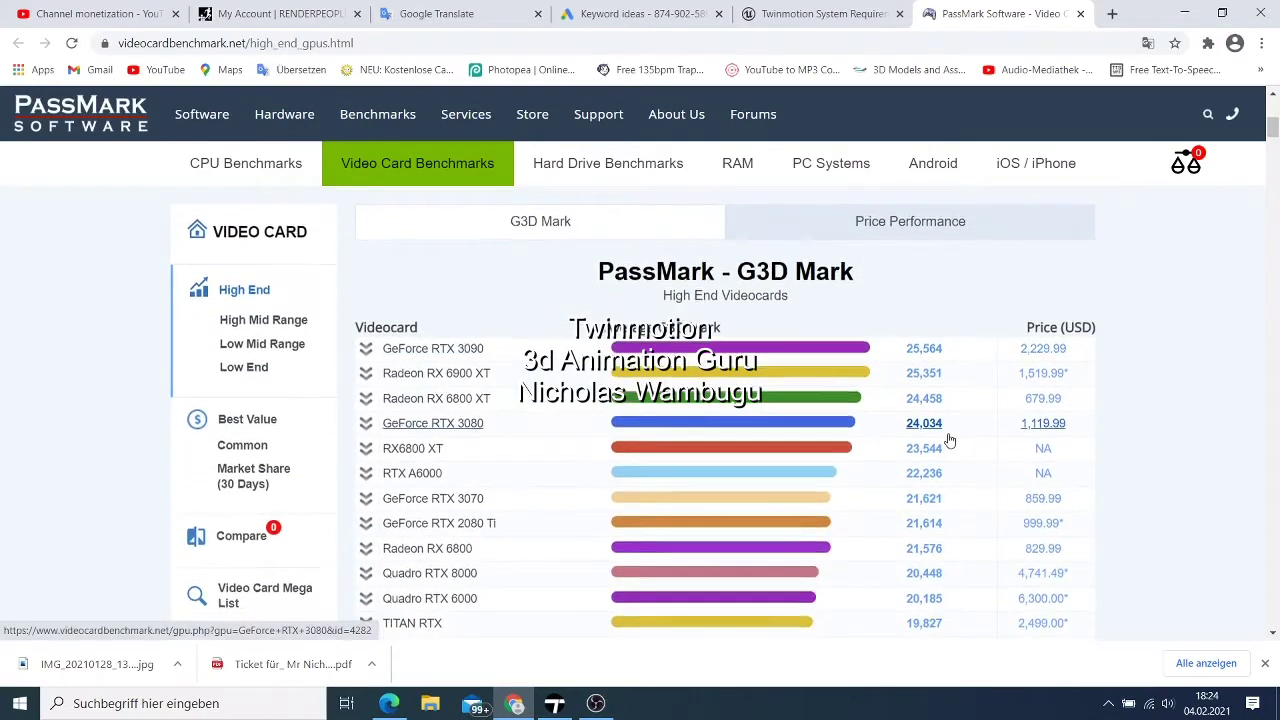
{"action": "scroll", "coordinate": [950, 441], "scroll_direction": "down", "scroll_amount": 2}
{"action": "scroll", "coordinate": [945, 438], "scroll_direction": "up", "scroll_amount": 2}
{"action": "scroll", "coordinate": [940, 435], "scroll_direction": "down", "scroll_amount": 6}
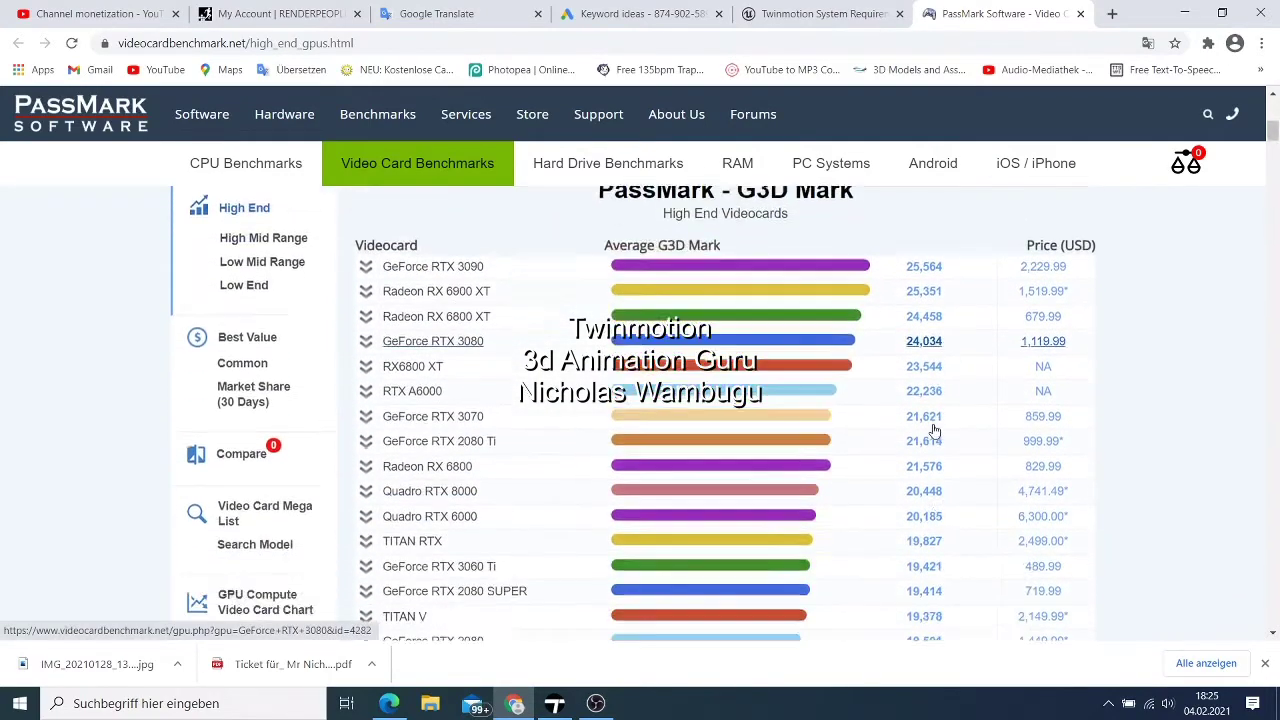
{"action": "scroll", "coordinate": [920, 422], "scroll_direction": "down", "scroll_amount": 4}
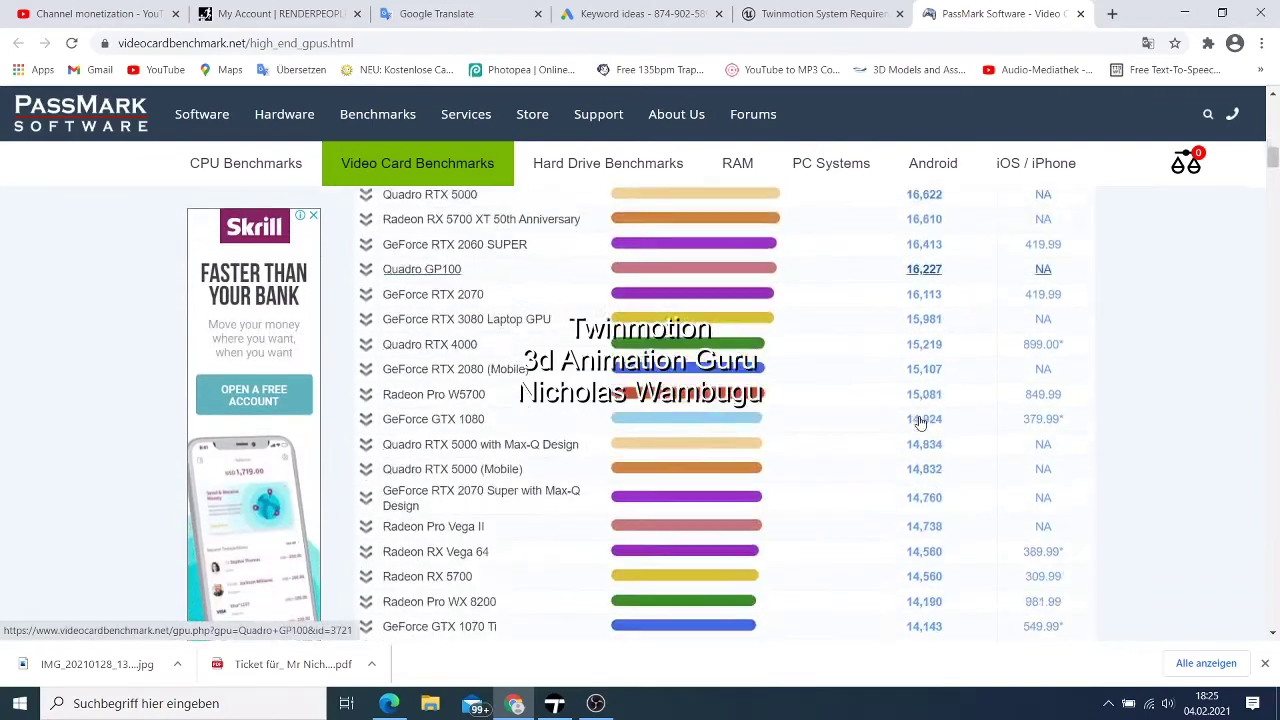
{"action": "scroll", "coordinate": [921, 424], "scroll_direction": "down", "scroll_amount": 1}
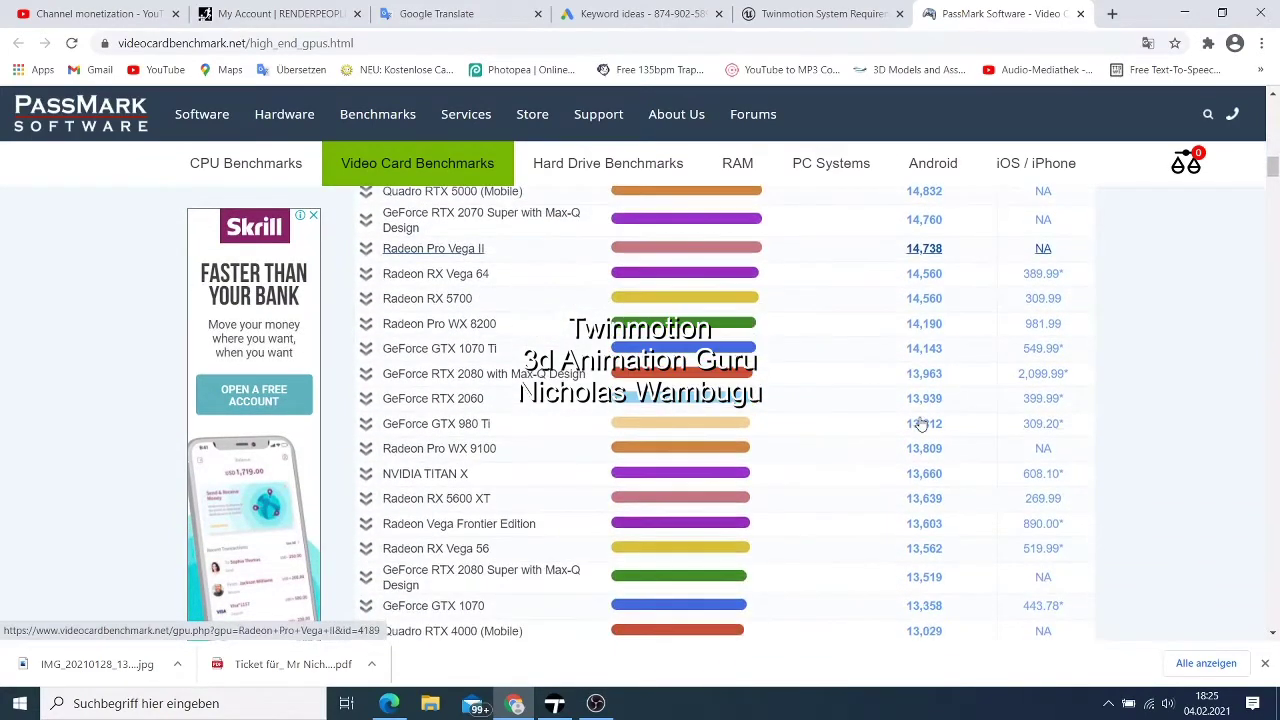
{"action": "scroll", "coordinate": [915, 415], "scroll_direction": "up", "scroll_amount": 11}
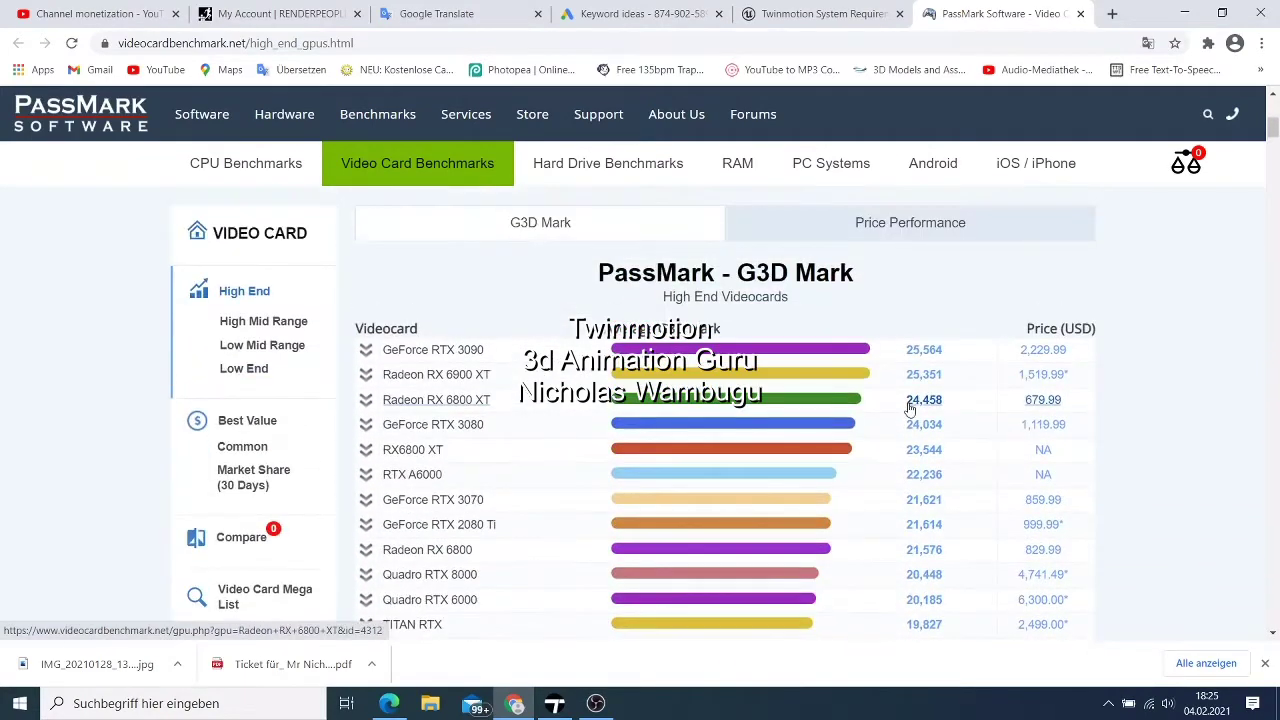
{"action": "scroll", "coordinate": [912, 410], "scroll_direction": "down", "scroll_amount": 14}
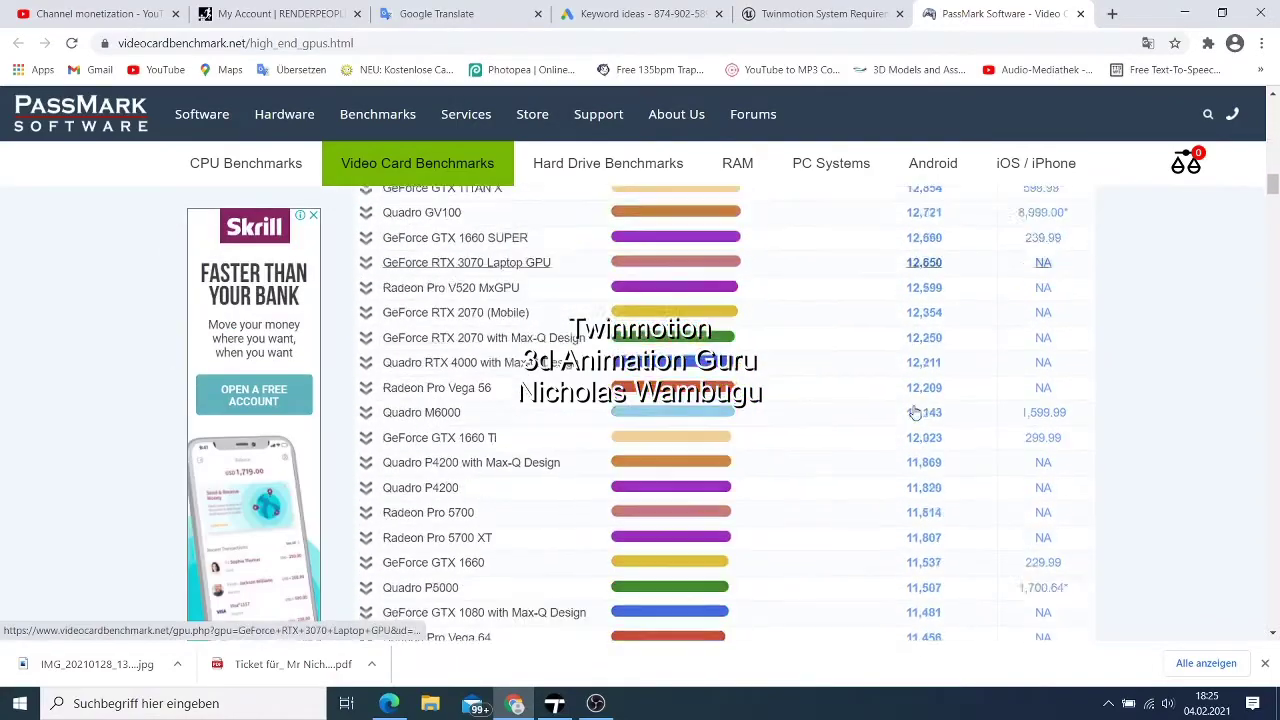
{"action": "scroll", "coordinate": [914, 411], "scroll_direction": "down", "scroll_amount": 10}
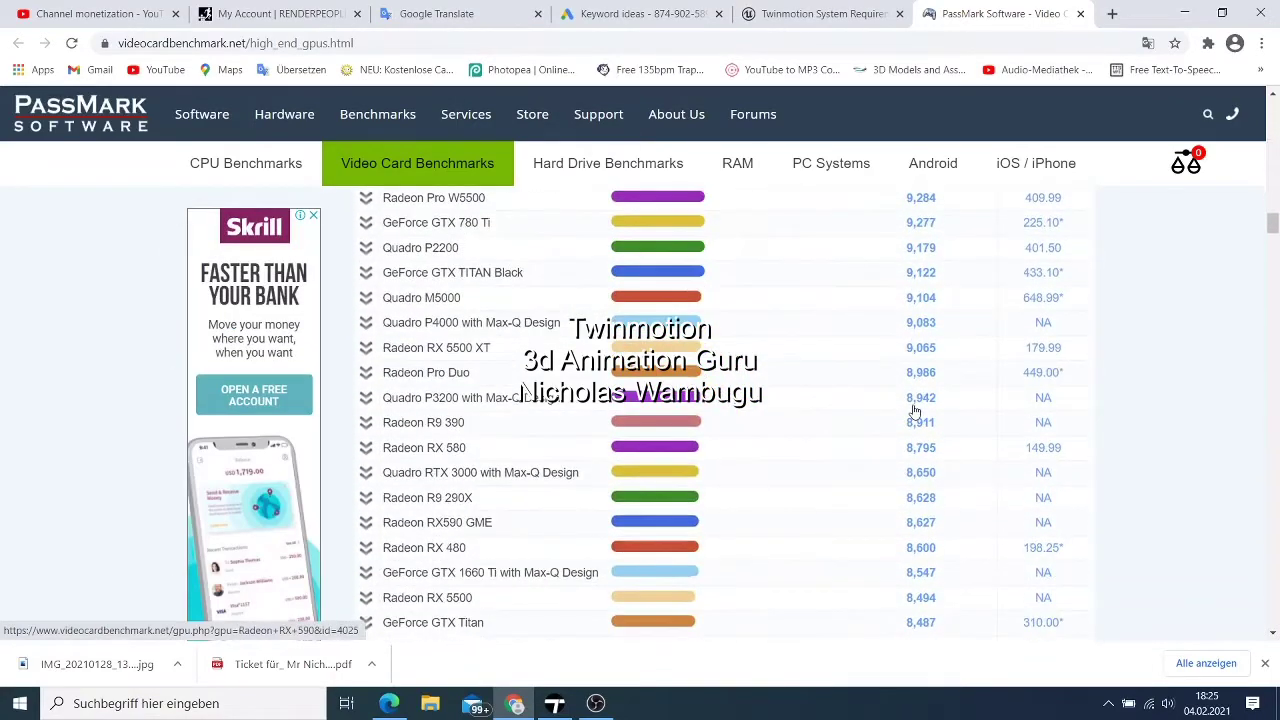
{"action": "scroll", "coordinate": [914, 411], "scroll_direction": "down", "scroll_amount": 6}
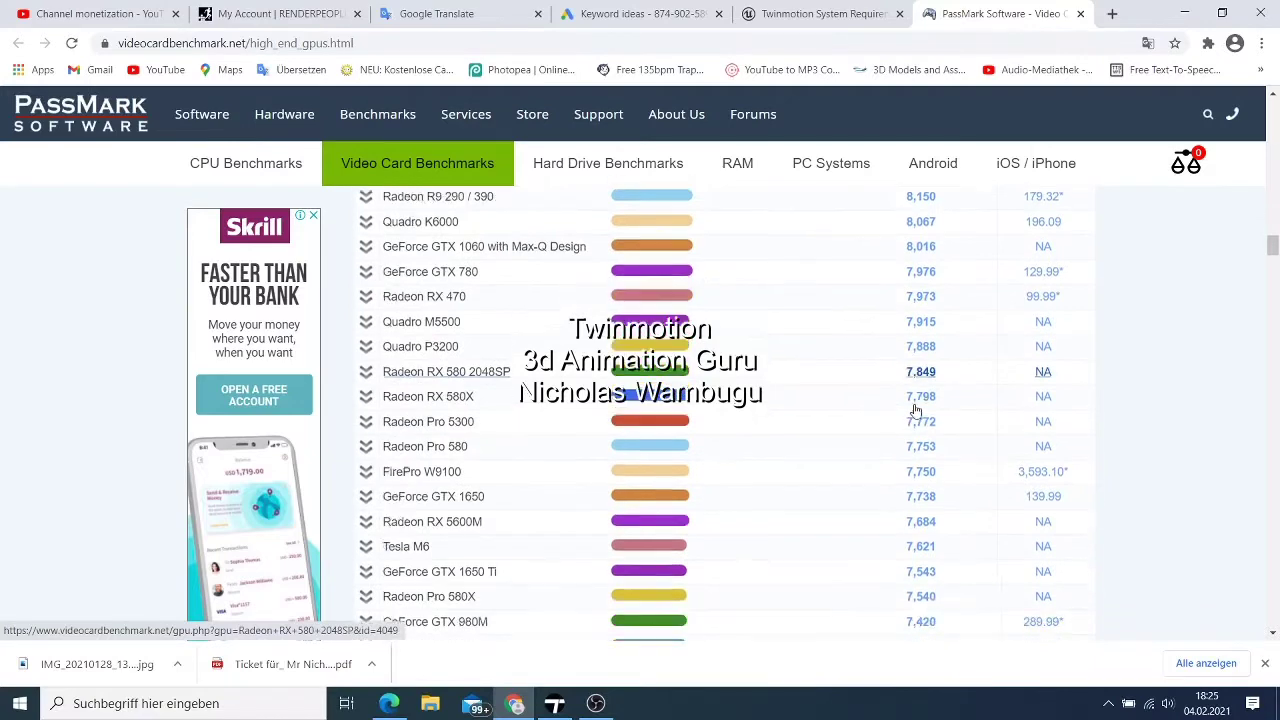
{"action": "scroll", "coordinate": [914, 410], "scroll_direction": "down", "scroll_amount": 3}
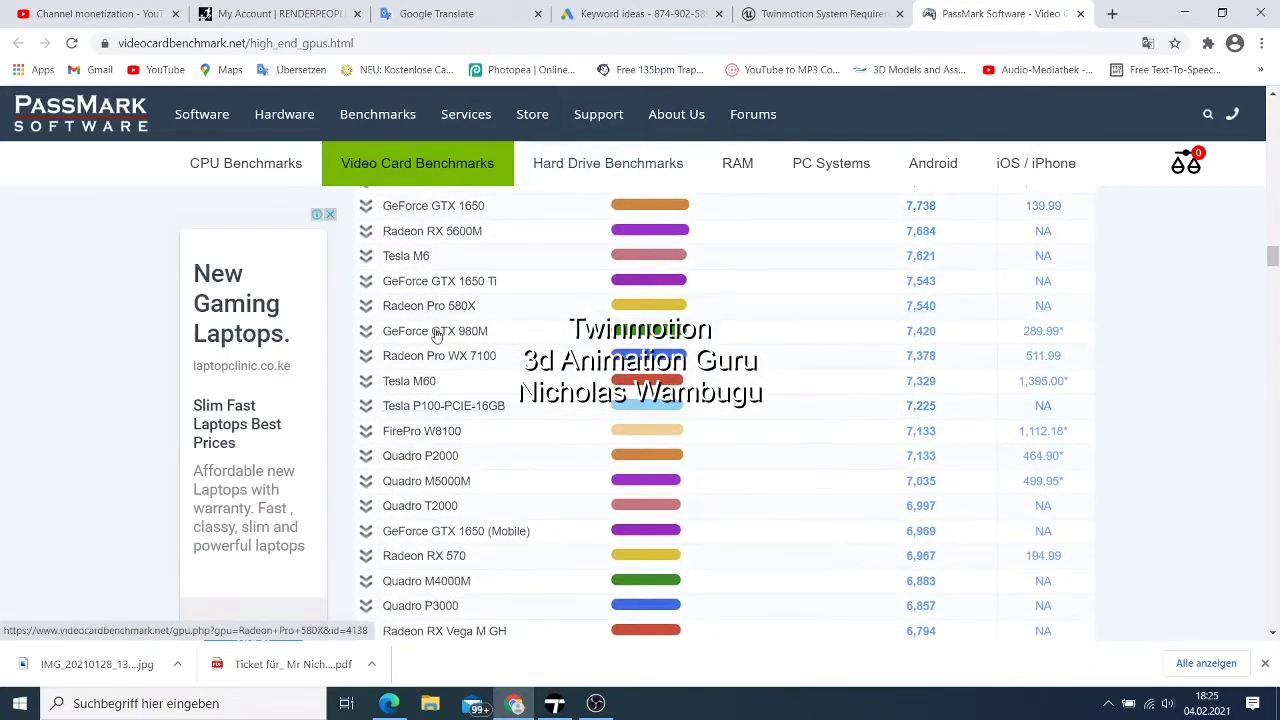
{"action": "scroll", "coordinate": [437, 336], "scroll_direction": "up", "scroll_amount": 20}
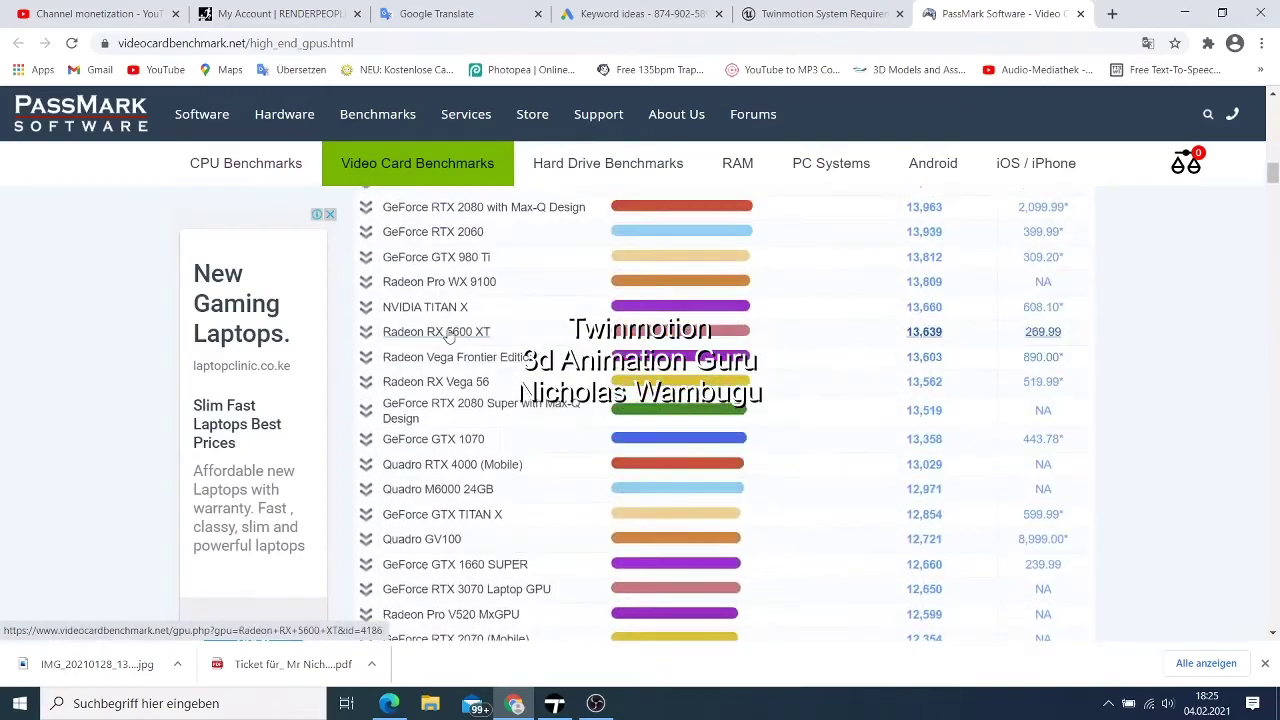
{"action": "scroll", "coordinate": [448, 337], "scroll_direction": "up", "scroll_amount": 15}
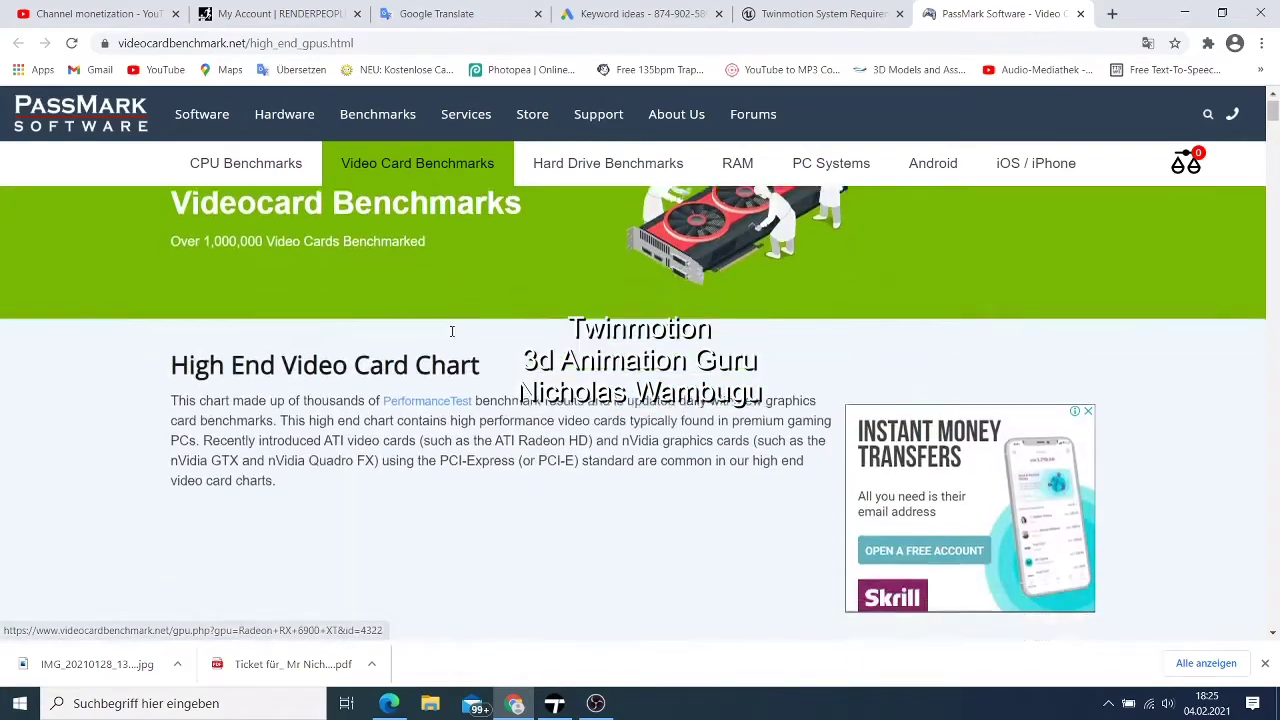
{"action": "scroll", "coordinate": [452, 333], "scroll_direction": "down", "scroll_amount": 5}
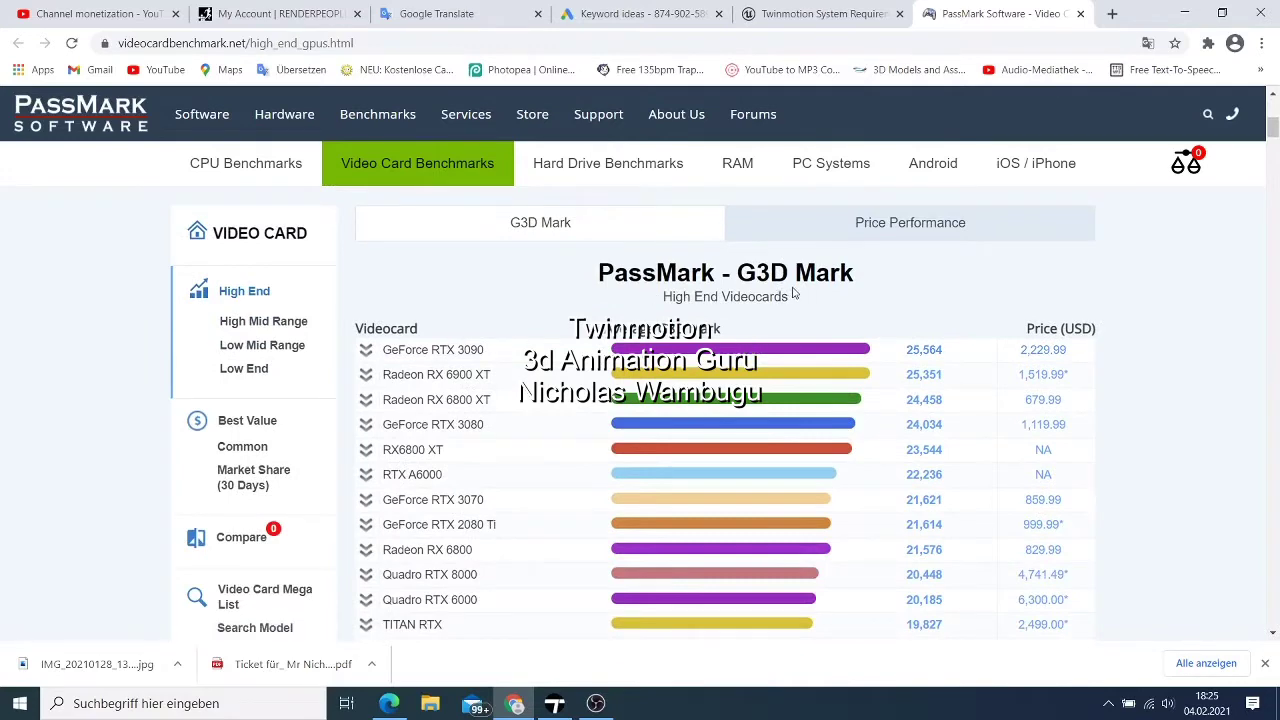
{"action": "scroll", "coordinate": [795, 288], "scroll_direction": "down", "scroll_amount": 2}
{"action": "scroll", "coordinate": [795, 288], "scroll_direction": "up", "scroll_amount": 2}
{"action": "scroll", "coordinate": [792, 303], "scroll_direction": "down", "scroll_amount": 7}
{"action": "scroll", "coordinate": [792, 303], "scroll_direction": "down", "scroll_amount": 10}
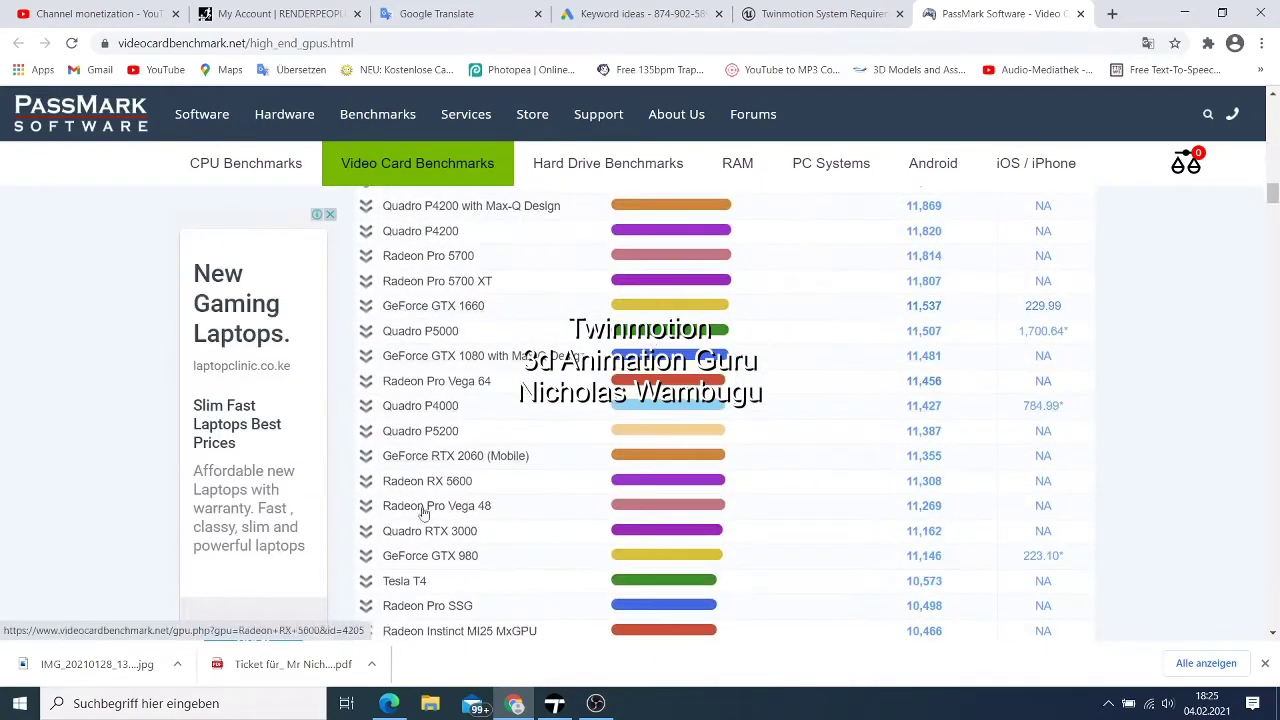
{"action": "scroll", "coordinate": [545, 435], "scroll_direction": "down", "scroll_amount": 8}
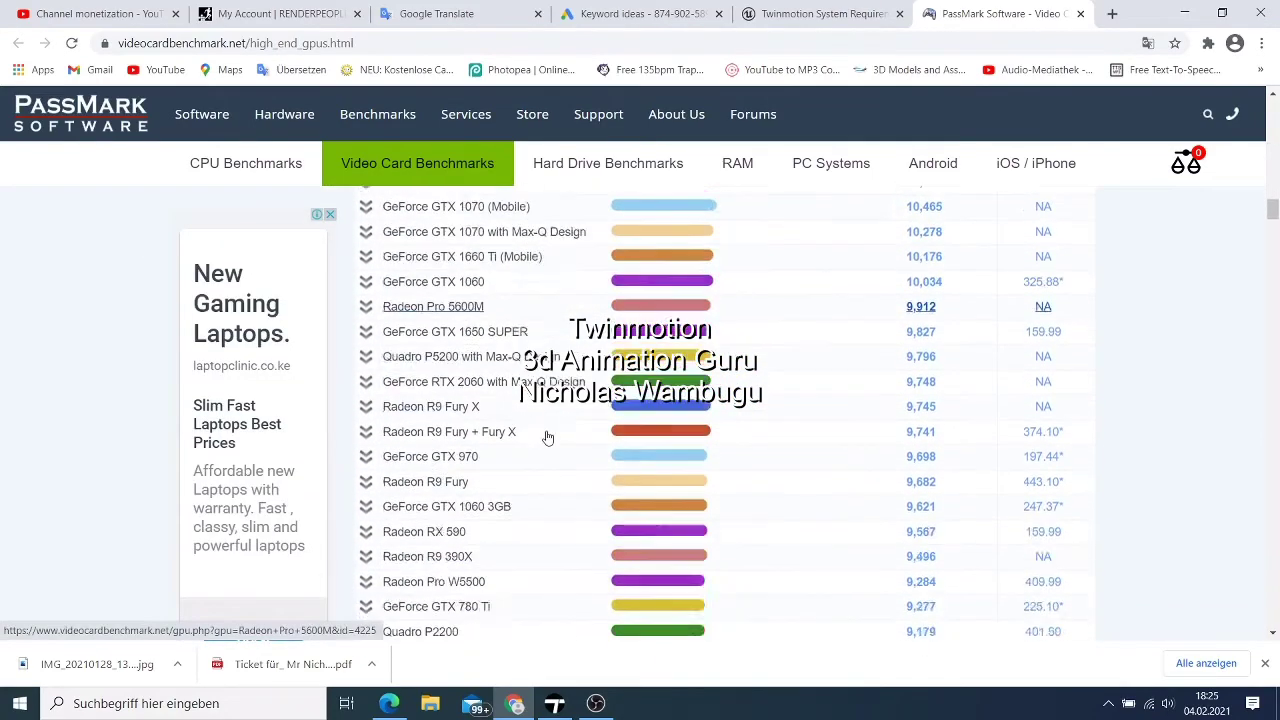
{"action": "scroll", "coordinate": [547, 437], "scroll_direction": "down", "scroll_amount": 2}
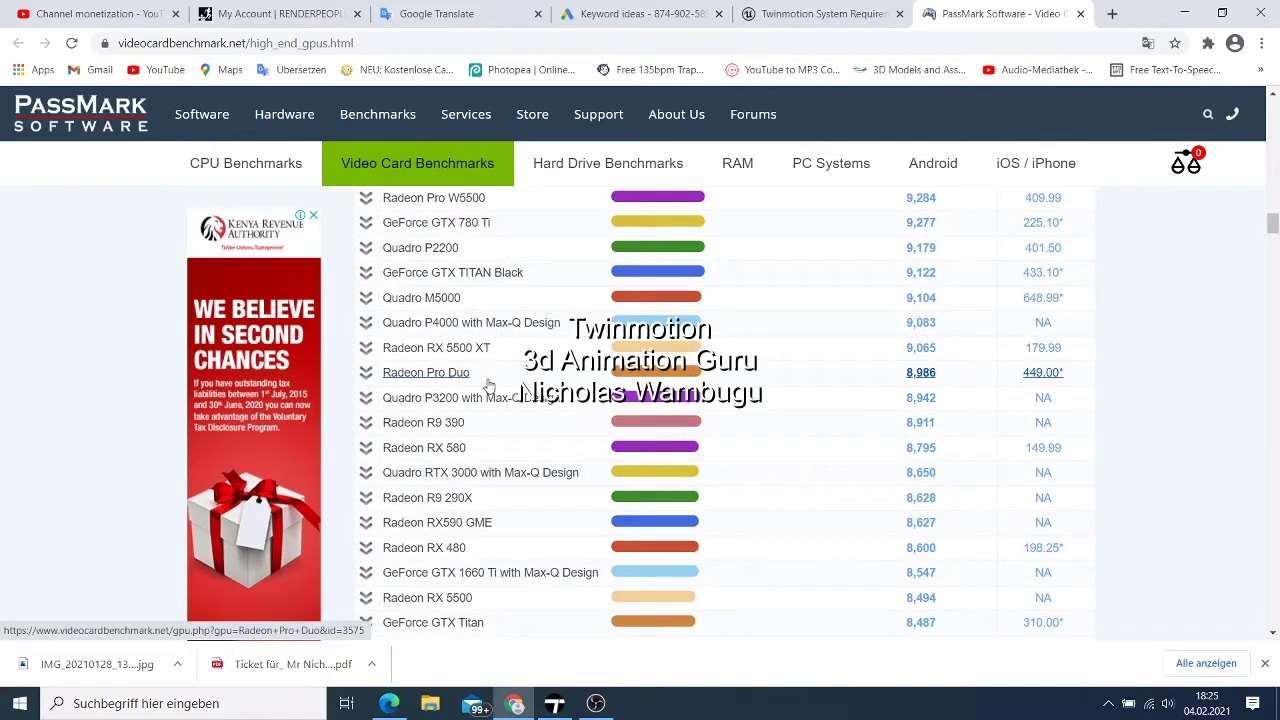
{"action": "scroll", "coordinate": [505, 410], "scroll_direction": "down", "scroll_amount": 2}
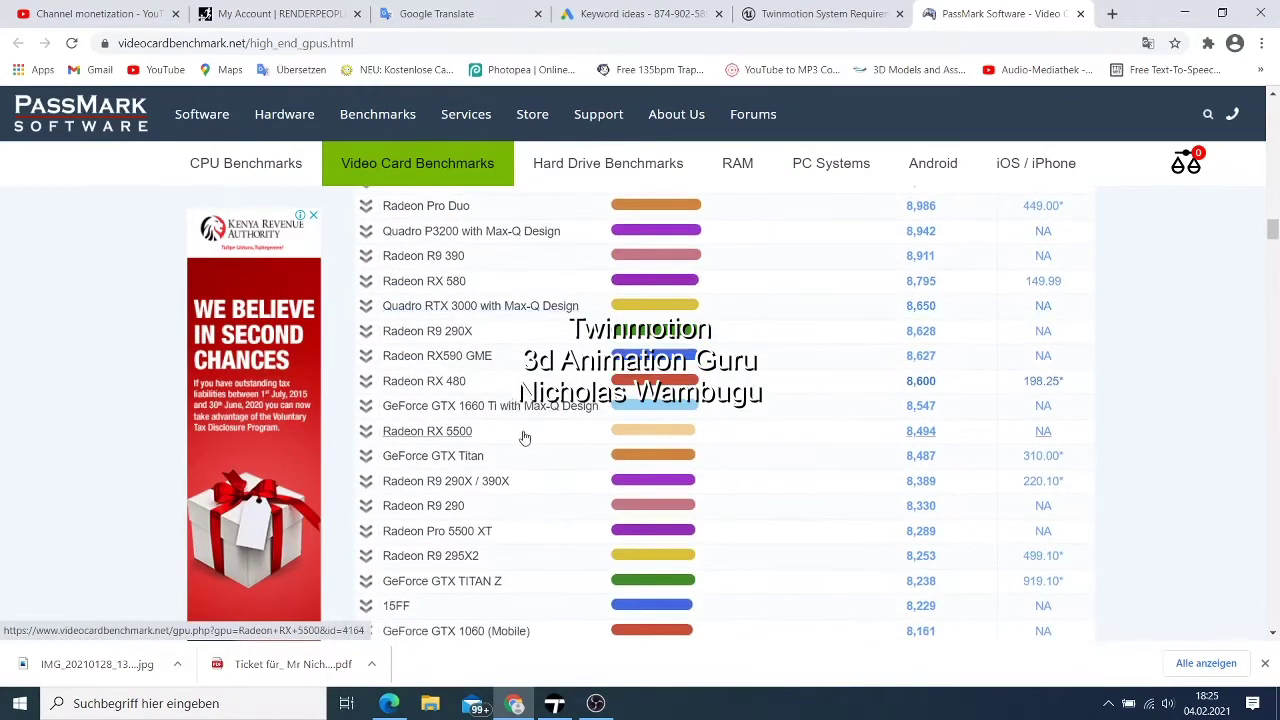
{"action": "scroll", "coordinate": [524, 437], "scroll_direction": "down", "scroll_amount": 2}
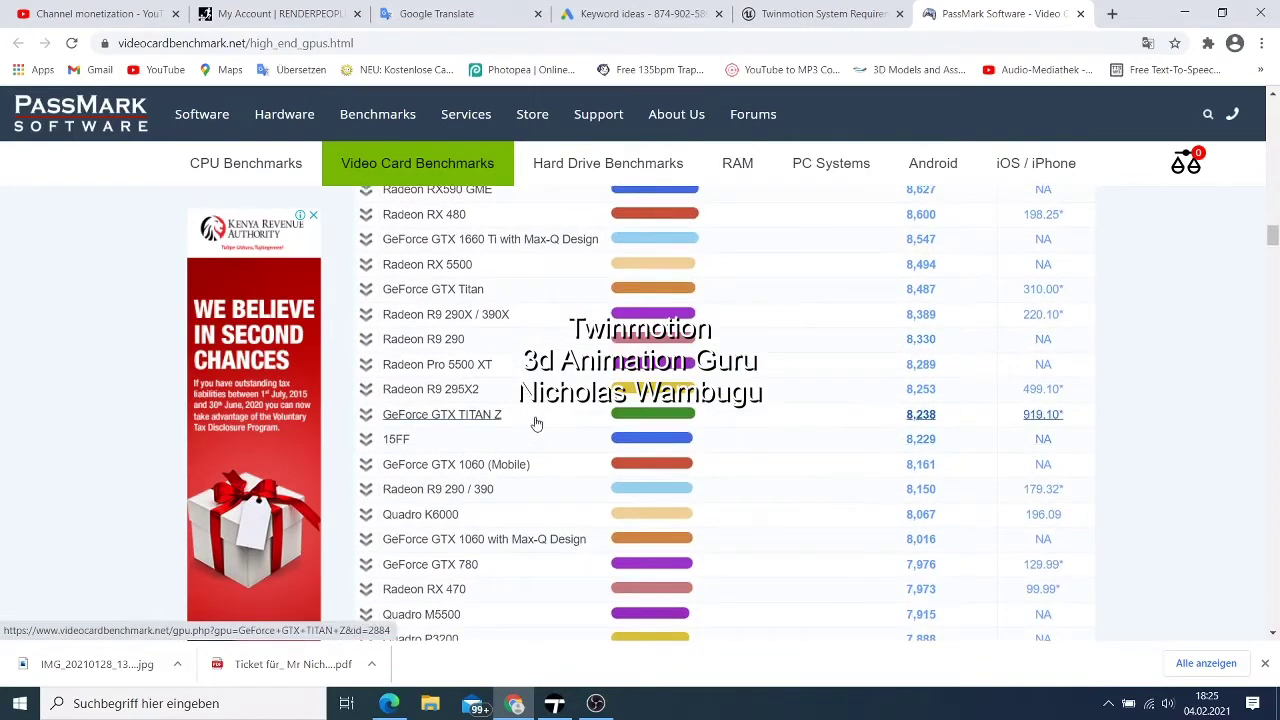
{"action": "scroll", "coordinate": [536, 424], "scroll_direction": "down", "scroll_amount": 1}
{"action": "scroll", "coordinate": [535, 426], "scroll_direction": "down", "scroll_amount": 2}
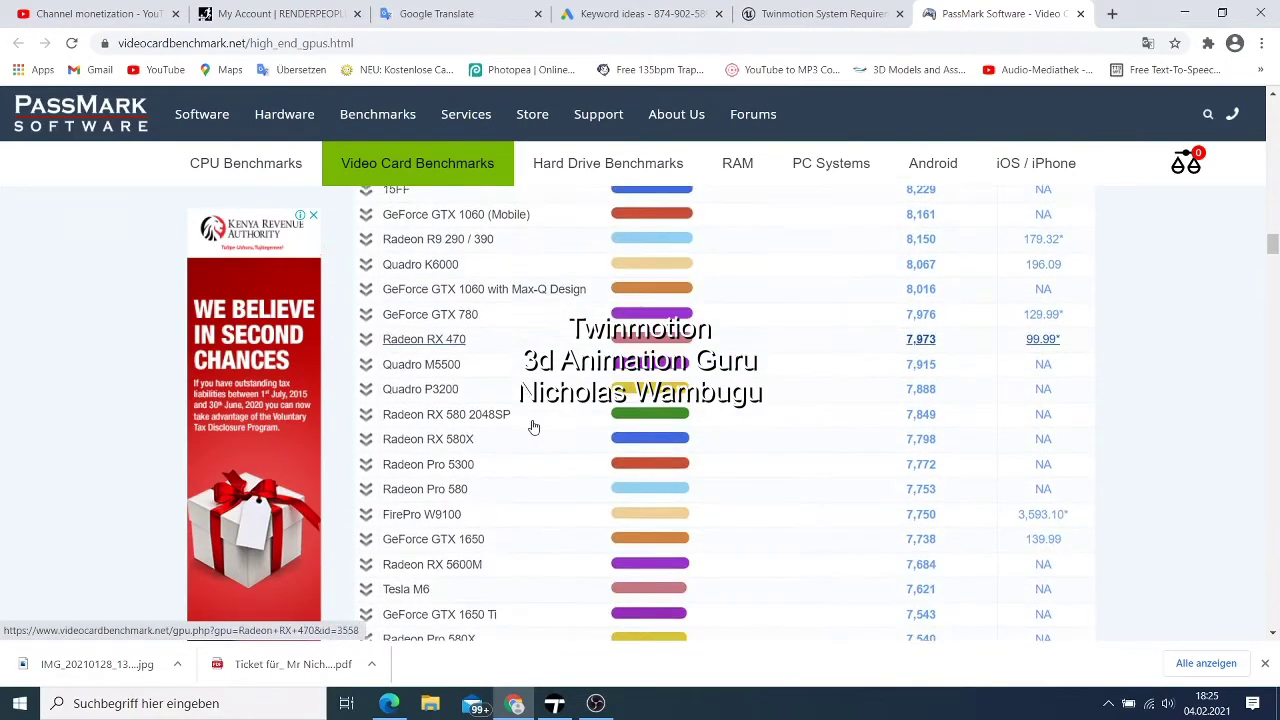
{"action": "scroll", "coordinate": [443, 520], "scroll_direction": "down", "scroll_amount": 2}
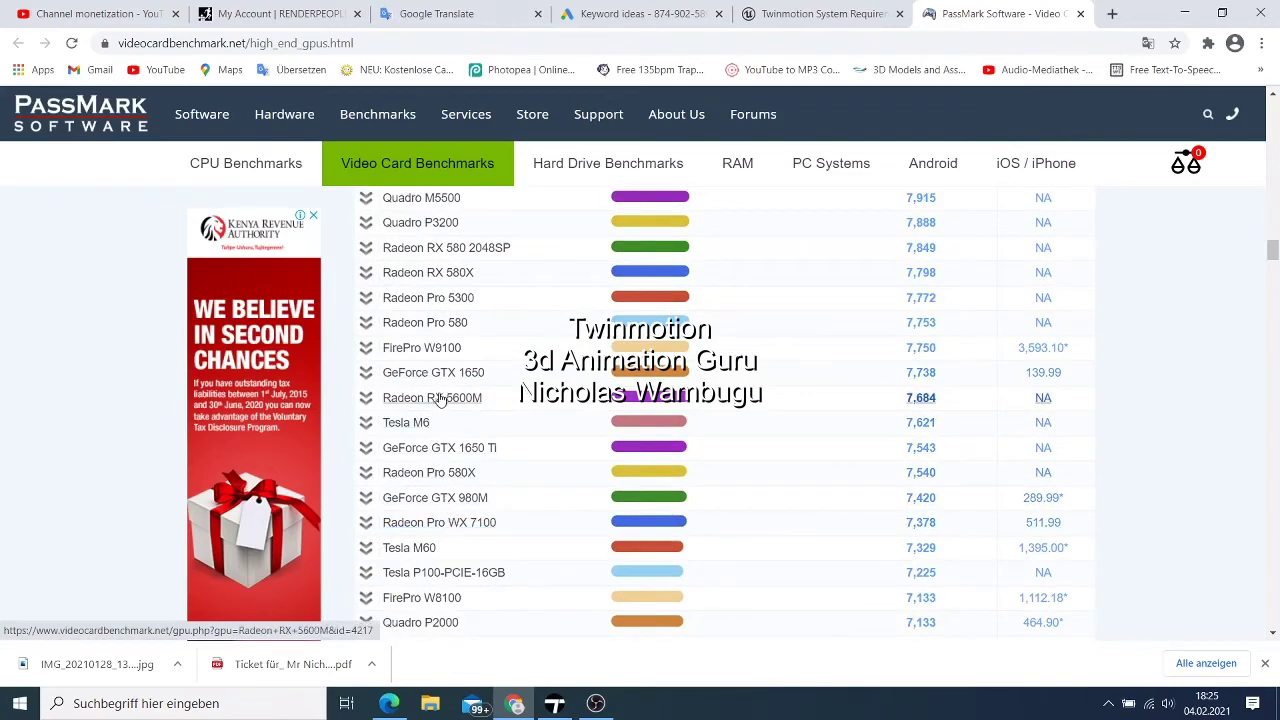
{"action": "scroll", "coordinate": [452, 302], "scroll_direction": "down", "scroll_amount": 1}
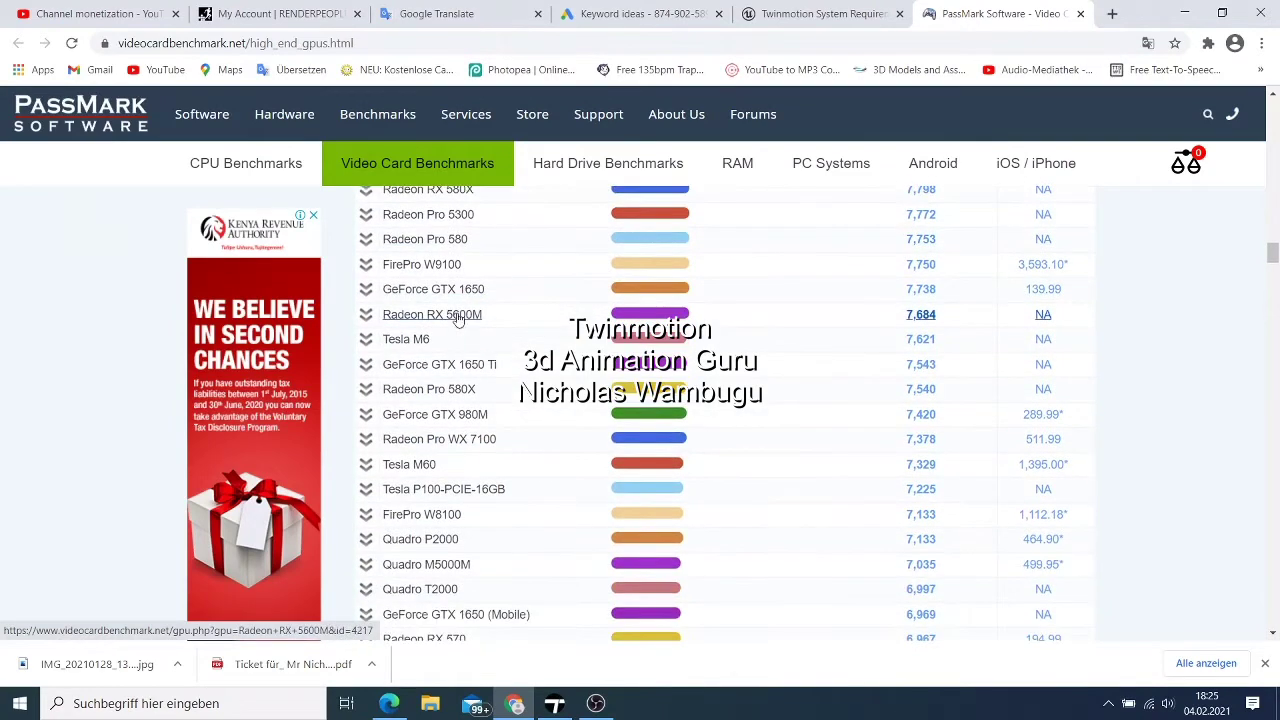
{"action": "scroll", "coordinate": [458, 320], "scroll_direction": "down", "scroll_amount": 3}
{"action": "scroll", "coordinate": [457, 330], "scroll_direction": "up", "scroll_amount": 5}
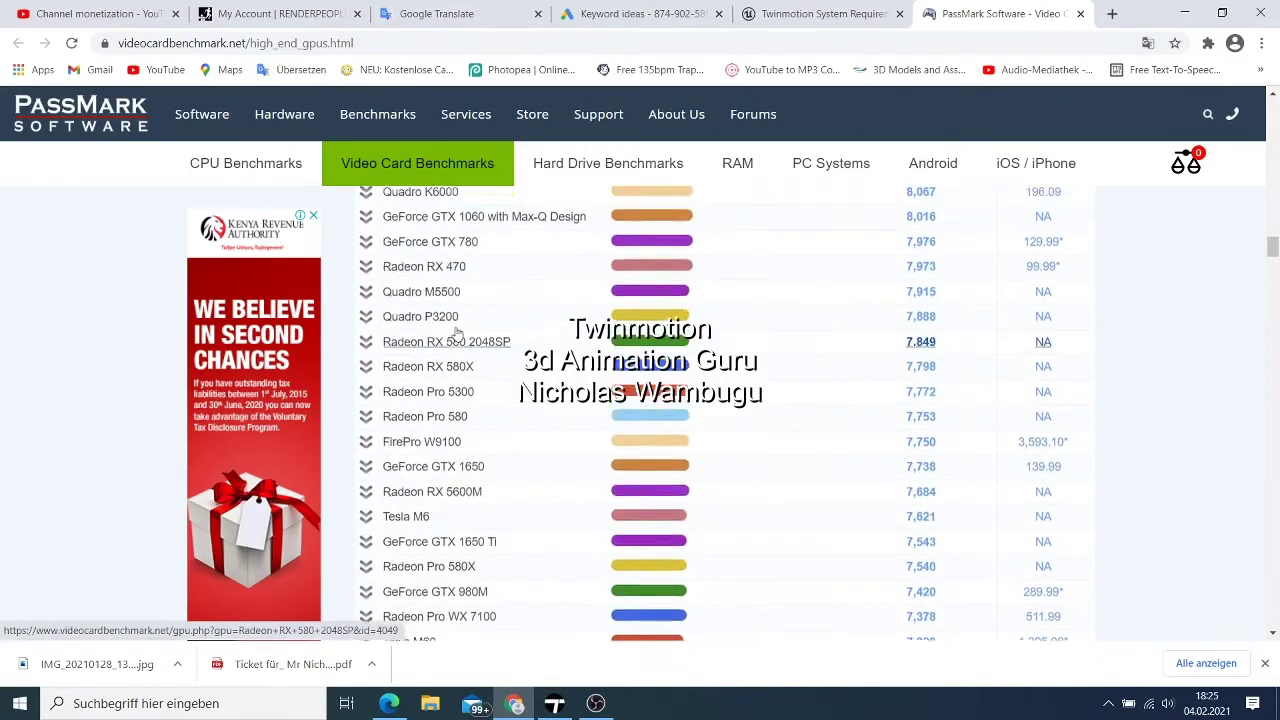
{"action": "scroll", "coordinate": [457, 335], "scroll_direction": "up", "scroll_amount": 3}
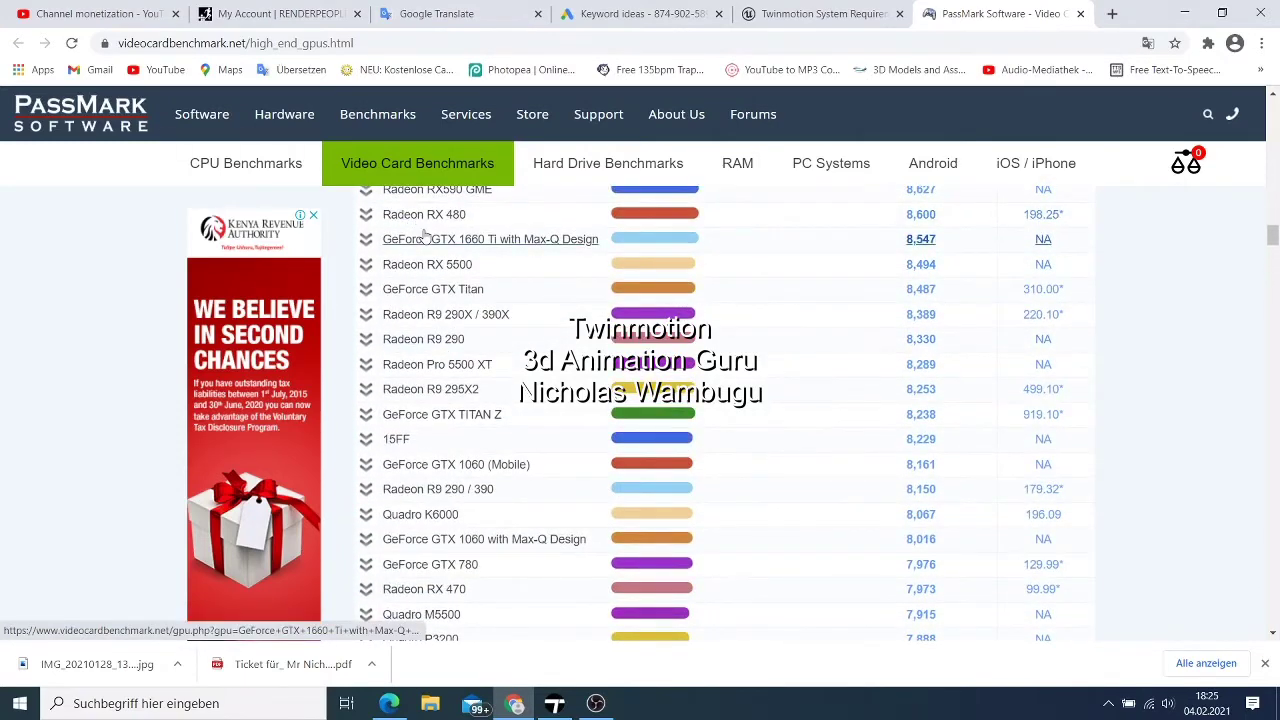
{"action": "scroll", "coordinate": [425, 237], "scroll_direction": "up", "scroll_amount": 1}
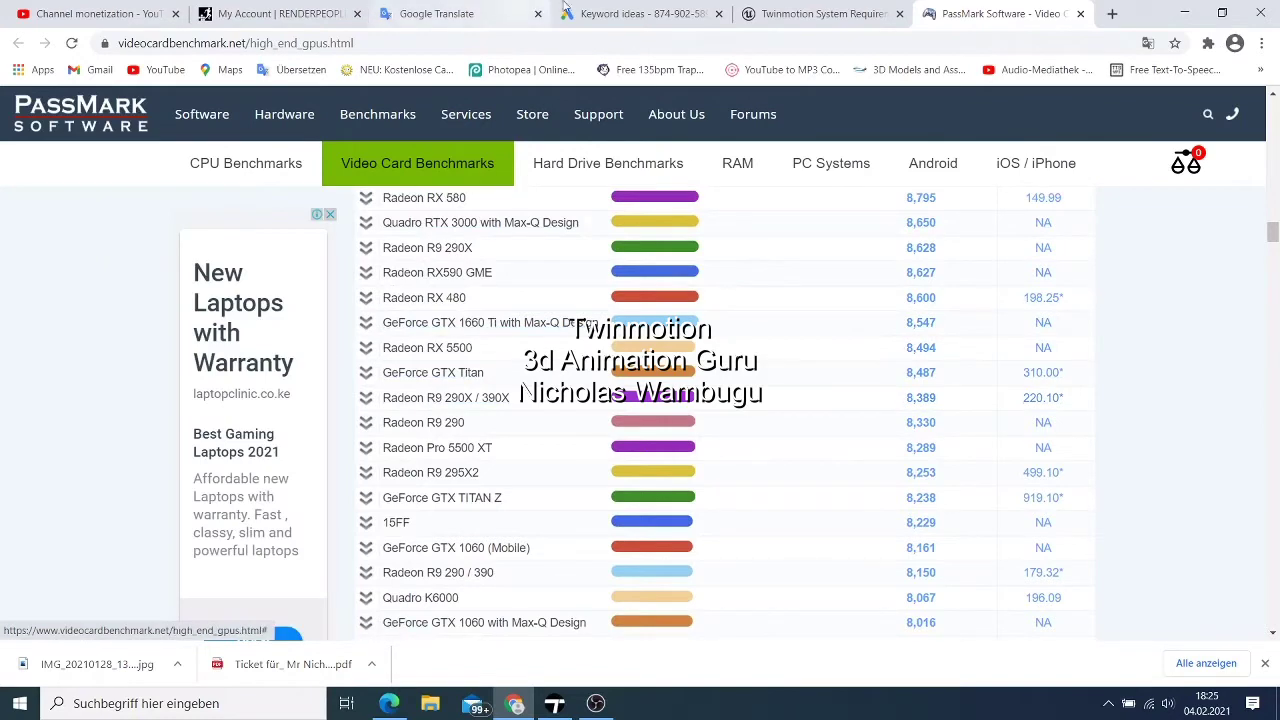
{"action": "left_click", "coordinate": [840, 15]}
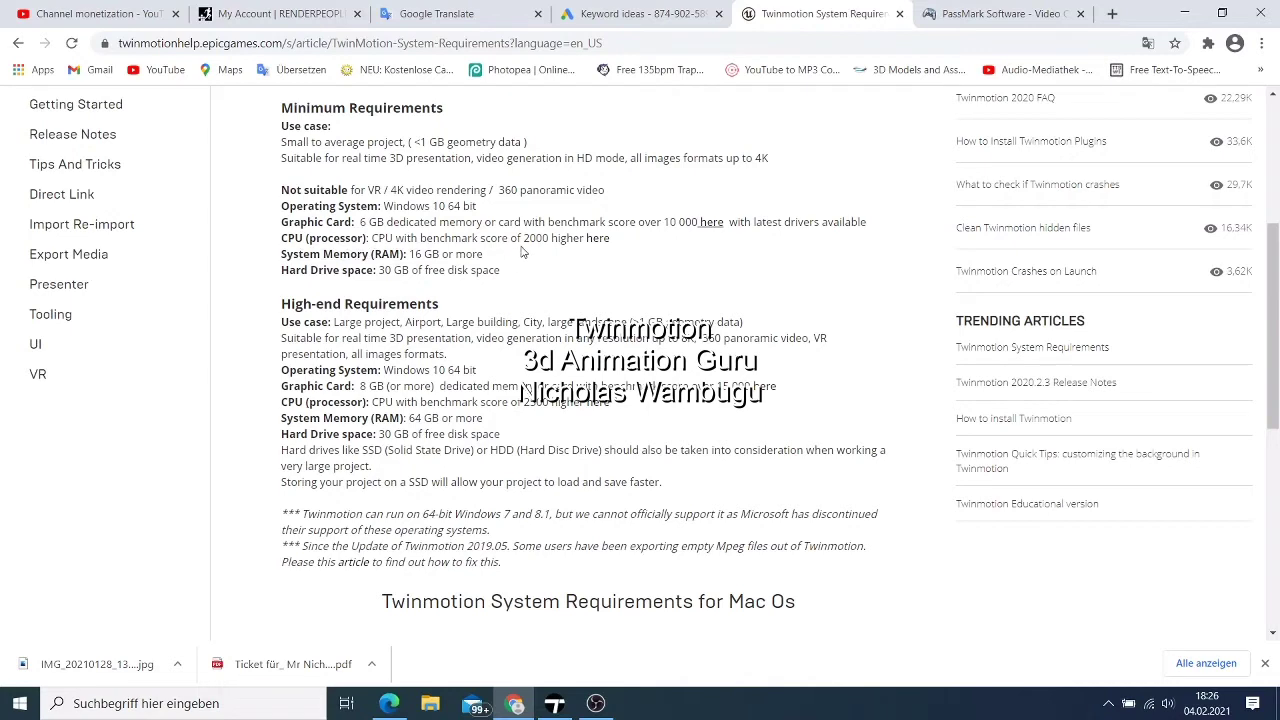
Open the linked CPU benchmark chart and find single-thread scores around 2,700–2,800.
{"action": "left_click", "coordinate": [594, 239]}
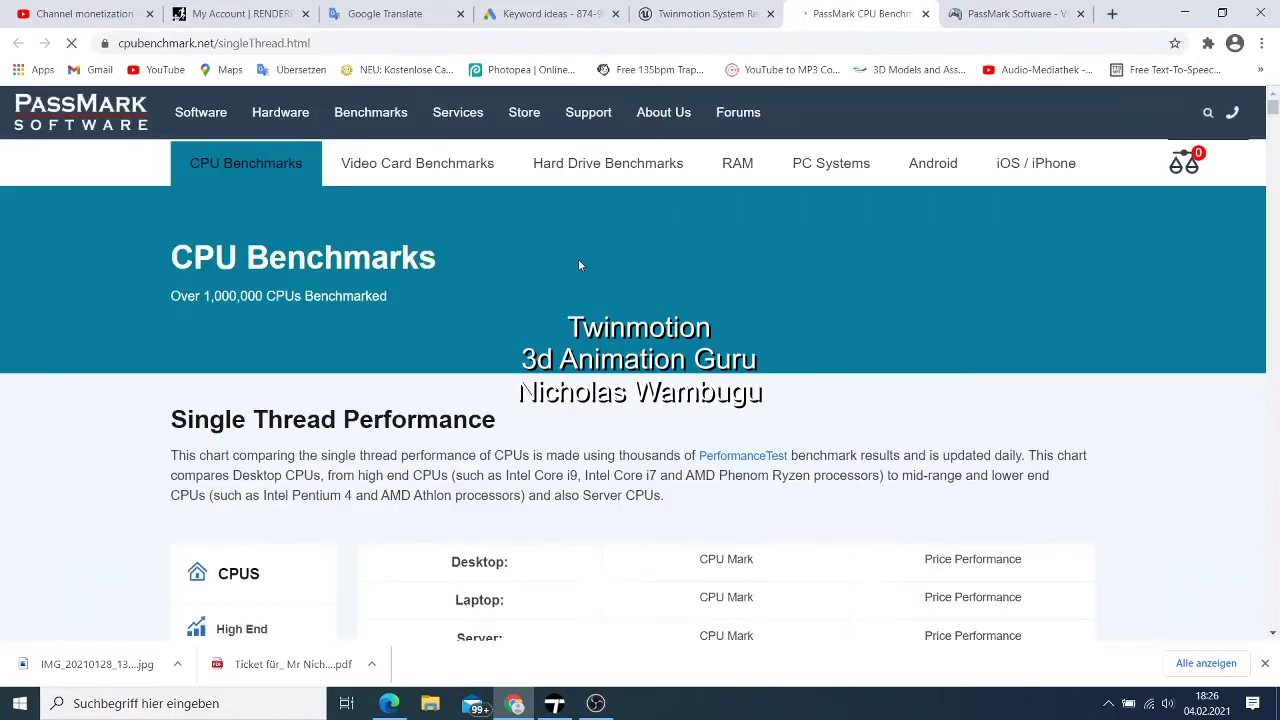
{"action": "scroll", "coordinate": [670, 455], "scroll_direction": "down", "scroll_amount": 5}
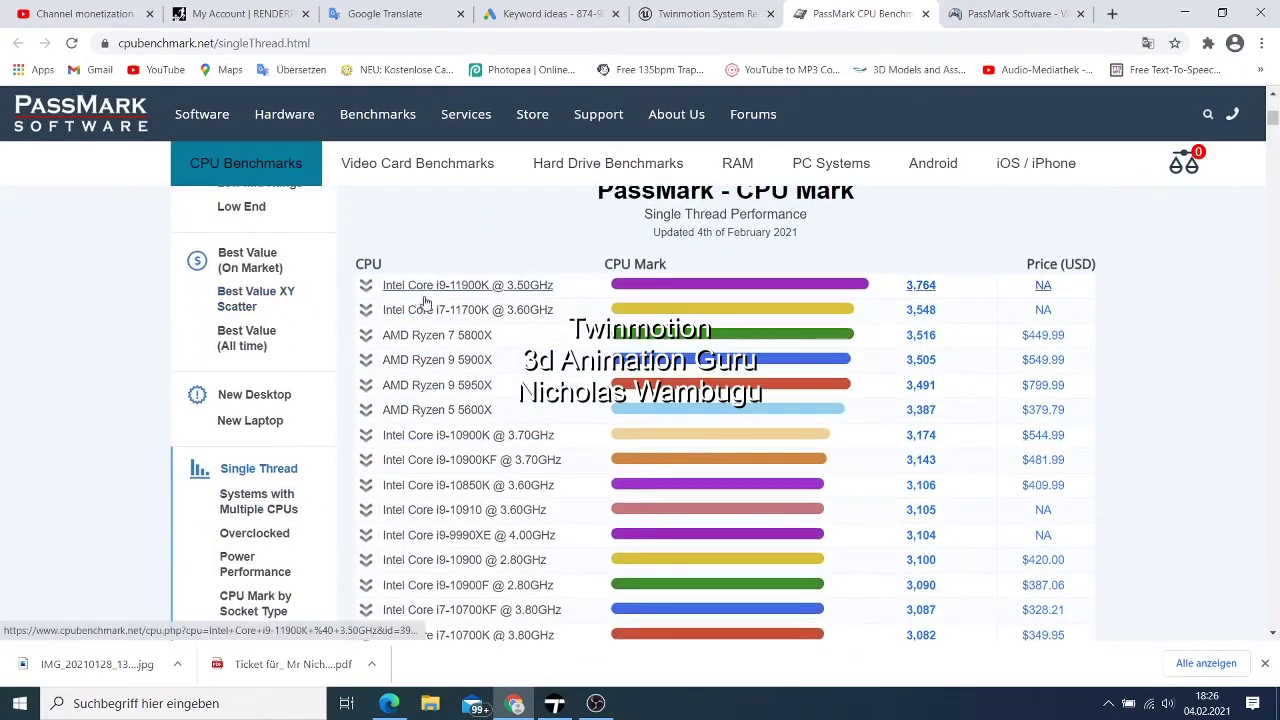
{"action": "scroll", "coordinate": [390, 440], "scroll_direction": "down", "scroll_amount": 2}
{"action": "scroll", "coordinate": [395, 446], "scroll_direction": "down", "scroll_amount": 4}
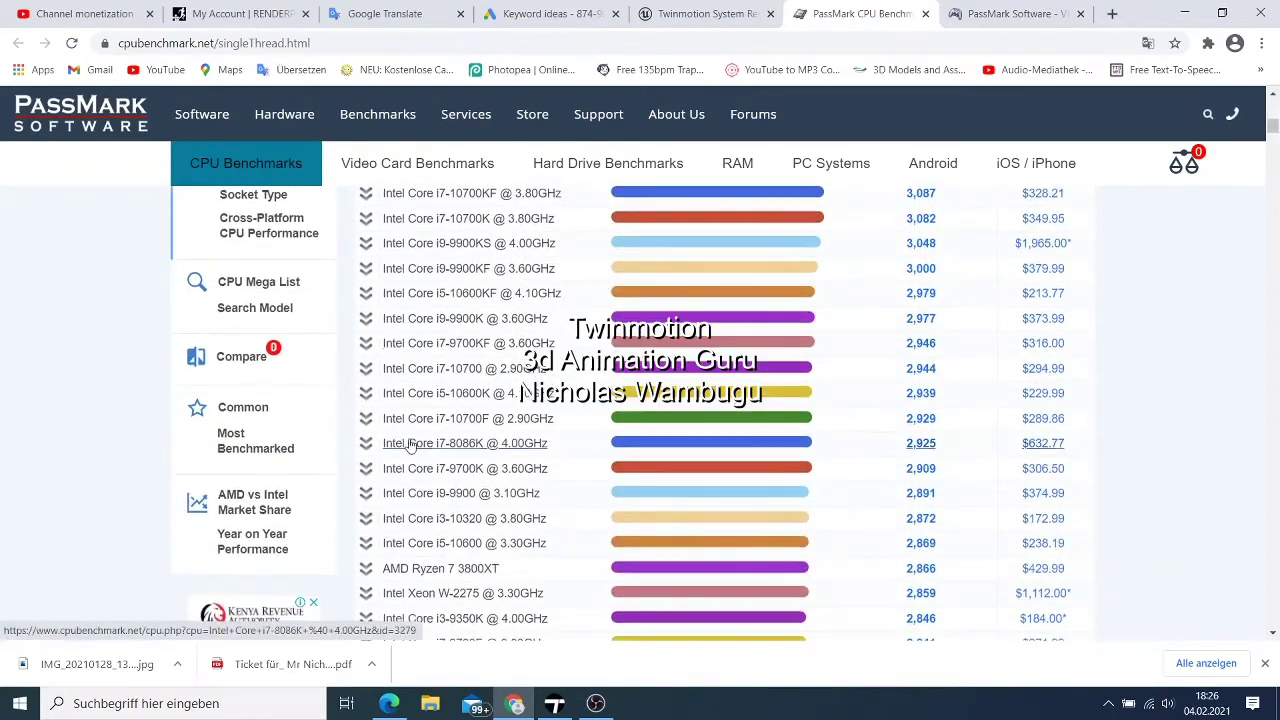
{"action": "scroll", "coordinate": [410, 443], "scroll_direction": "down", "scroll_amount": 1}
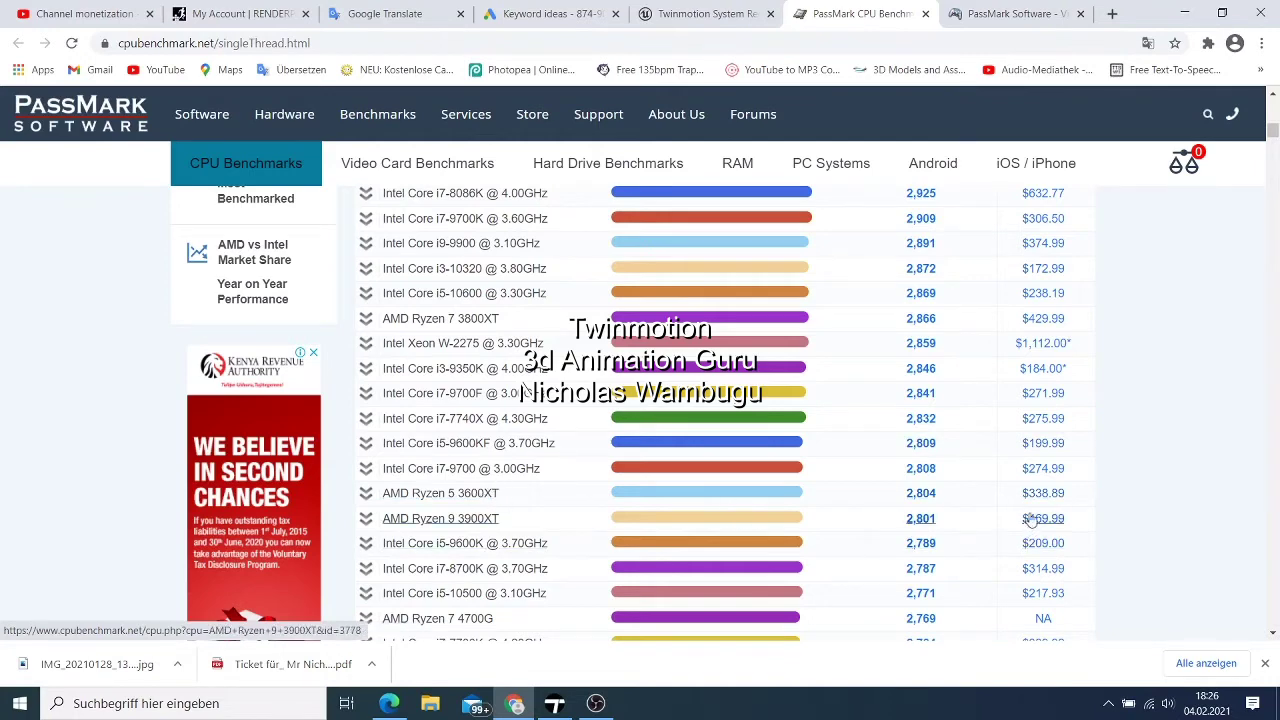
{"action": "scroll", "coordinate": [1045, 507], "scroll_direction": "down", "scroll_amount": 1}
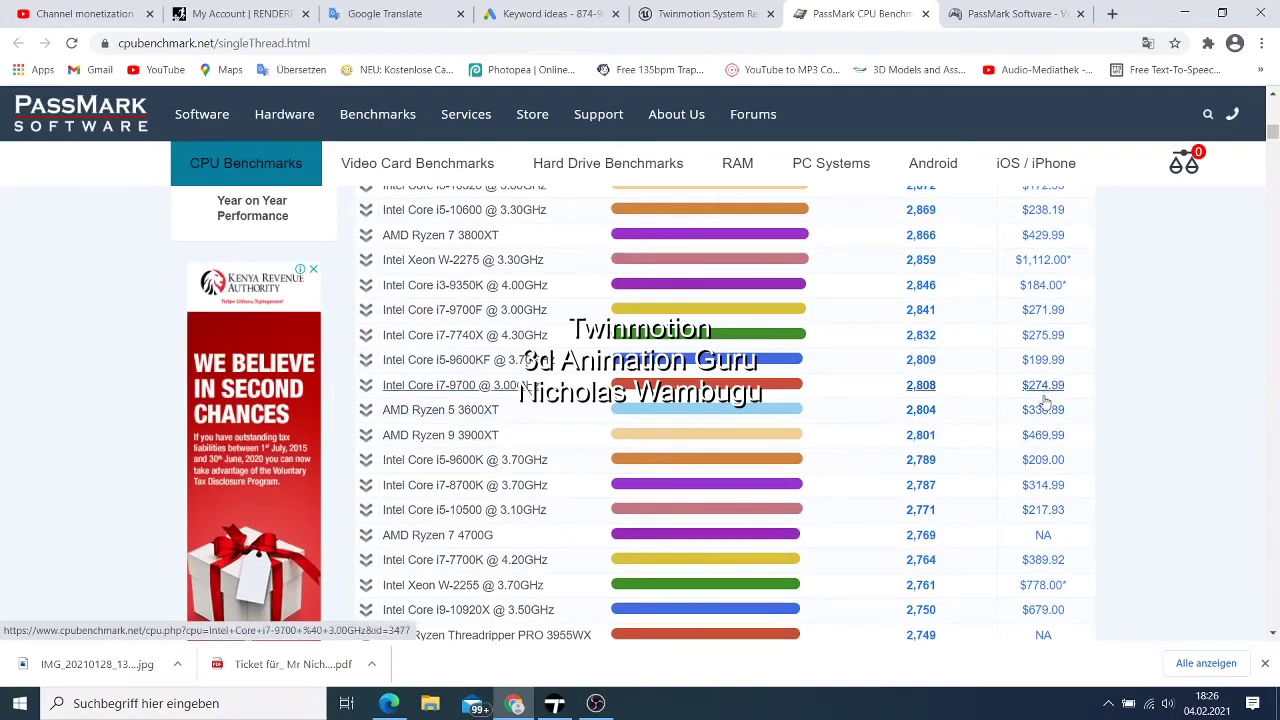
{"action": "scroll", "coordinate": [1048, 395], "scroll_direction": "down", "scroll_amount": 3}
{"action": "scroll", "coordinate": [1043, 405], "scroll_direction": "down", "scroll_amount": 1}
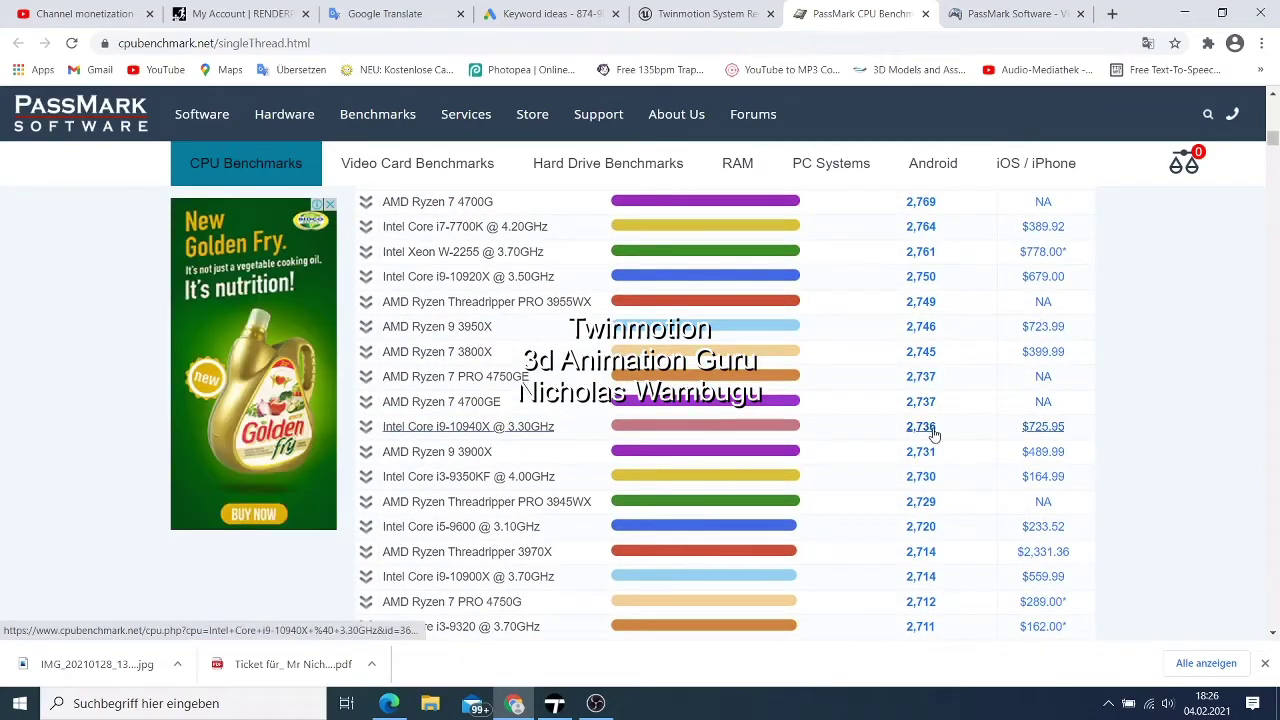
{"action": "scroll", "coordinate": [385, 490], "scroll_direction": "up", "scroll_amount": 2}
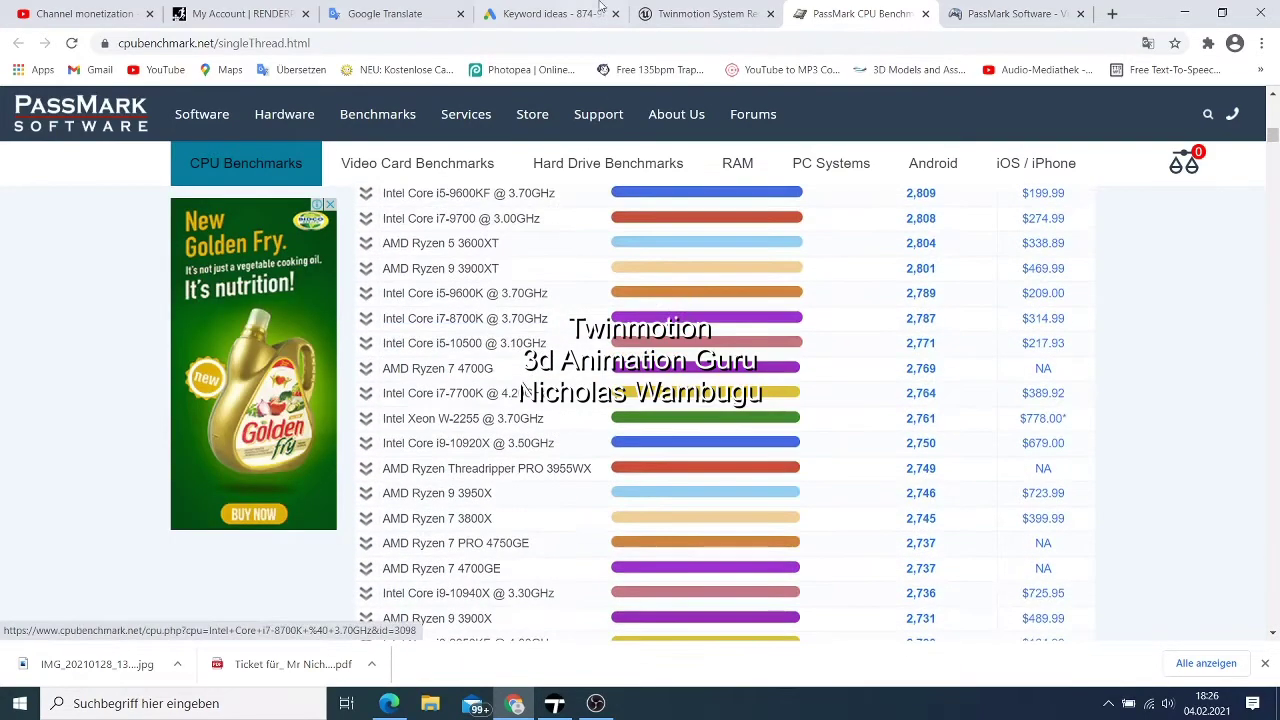
Return to the Twinmotion requirements page and highlight the 30 GB free disk space line.
{"action": "left_click", "coordinate": [700, 13]}
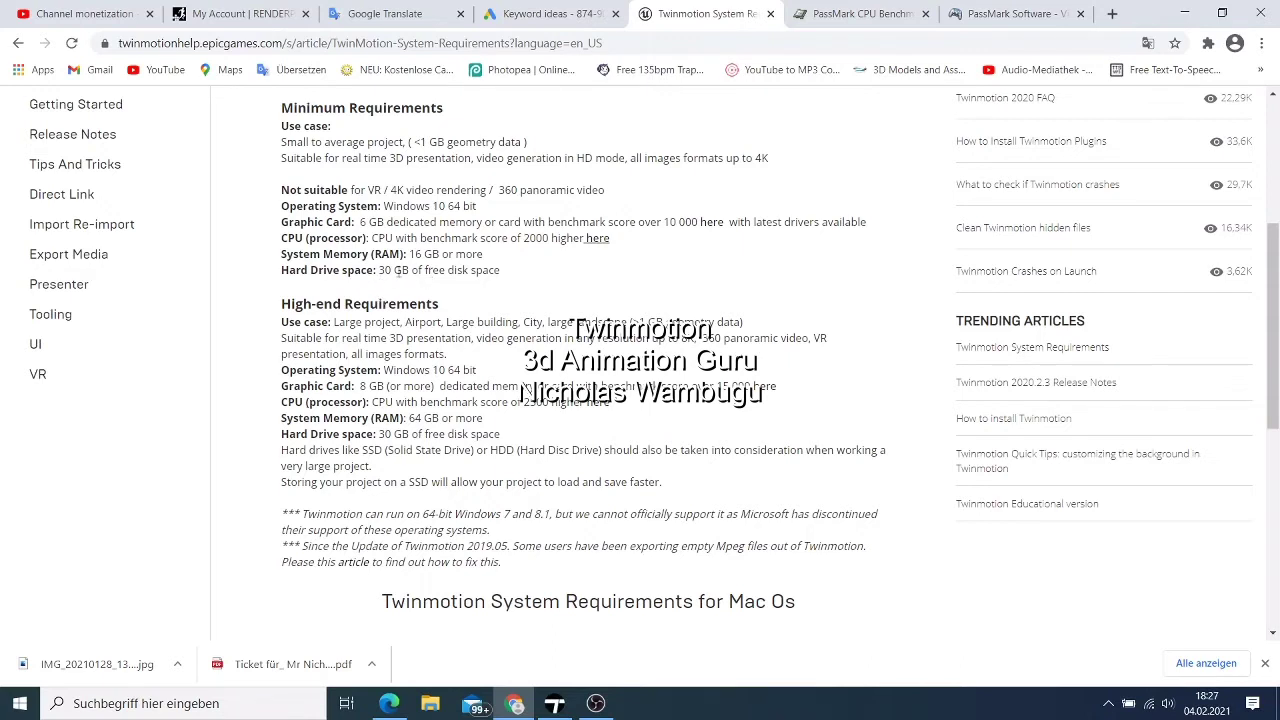
{"action": "left_click_drag", "start_coordinate": [380, 271], "coordinate": [500, 274]}
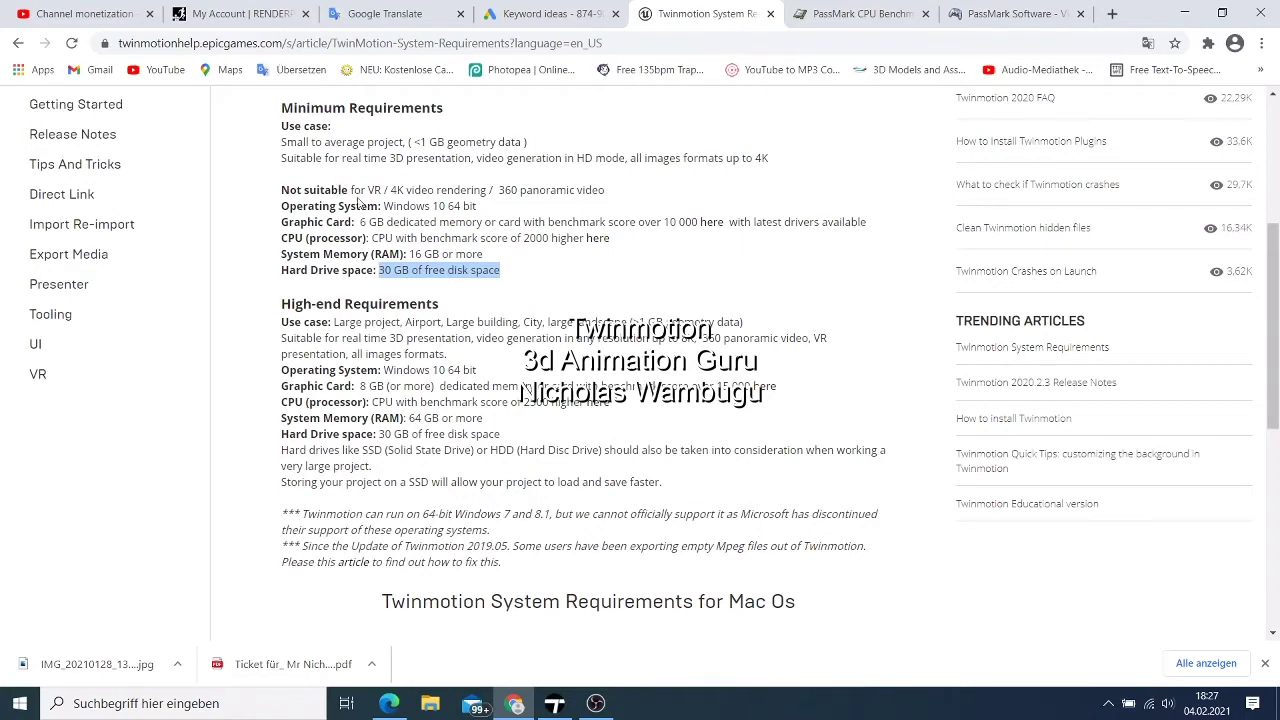
{"action": "left_click", "coordinate": [284, 199]}
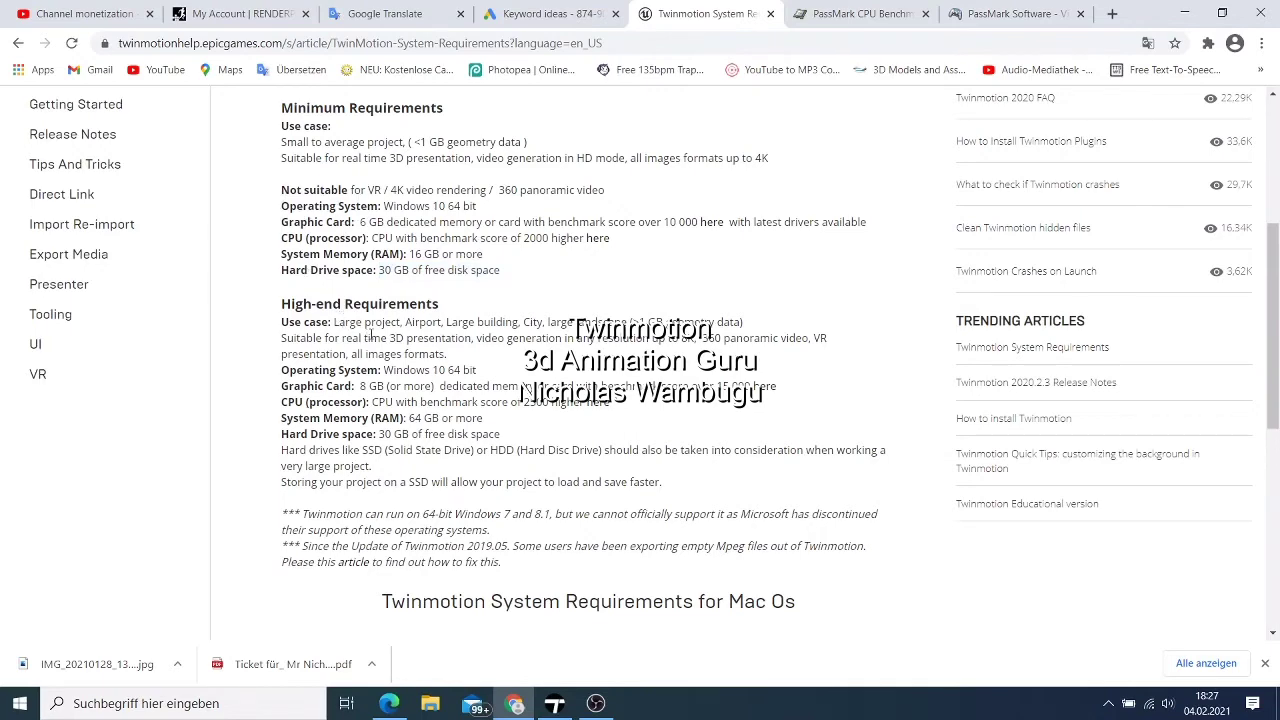
Highlight the minimum 6 GB dedicated graphics card memory requirement.
{"action": "scroll", "coordinate": [370, 334], "scroll_direction": "down", "scroll_amount": 1}
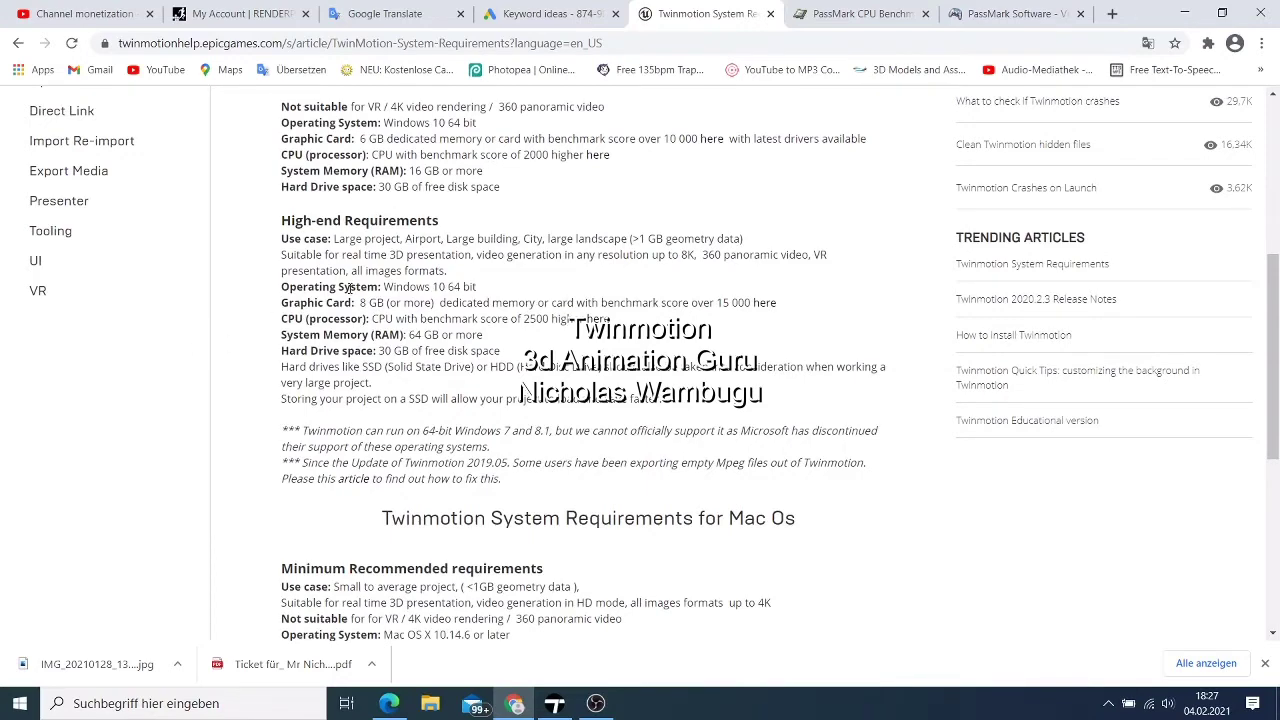
{"action": "scroll", "coordinate": [350, 290], "scroll_direction": "up", "scroll_amount": 1}
{"action": "scroll", "coordinate": [355, 265], "scroll_direction": "up", "scroll_amount": 1}
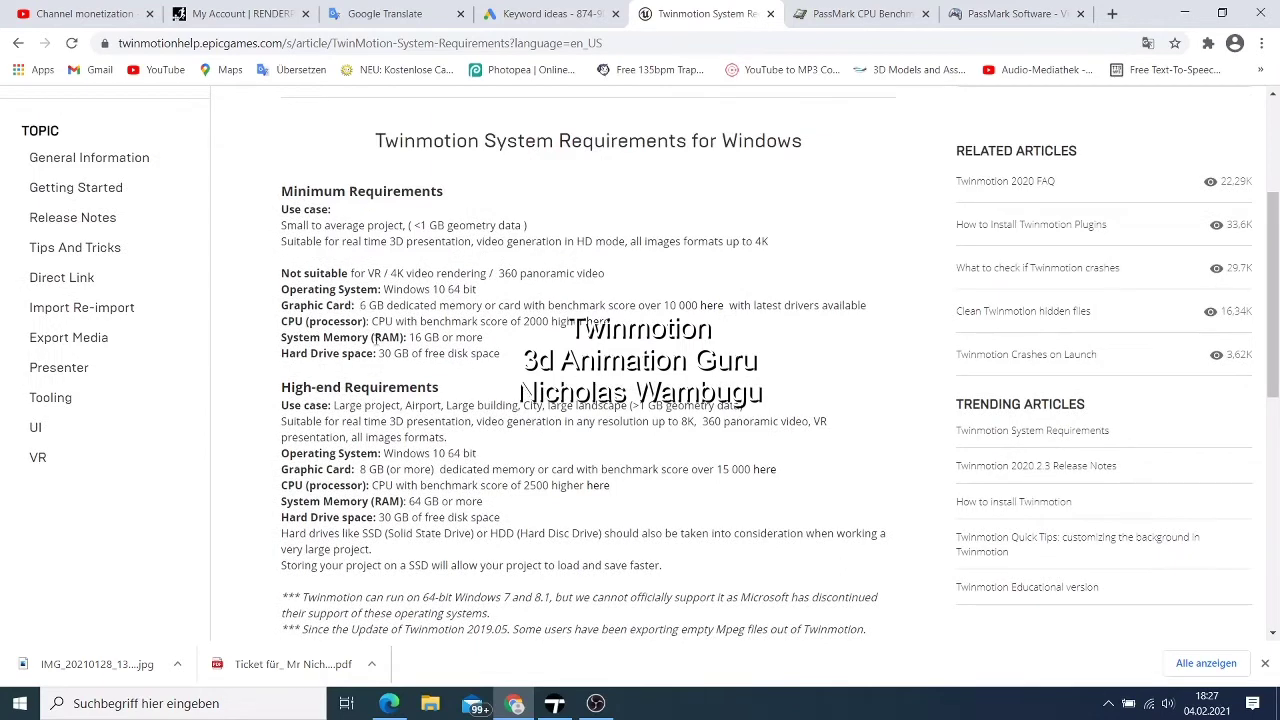
{"action": "left_click_drag", "start_coordinate": [361, 305], "coordinate": [408, 306]}
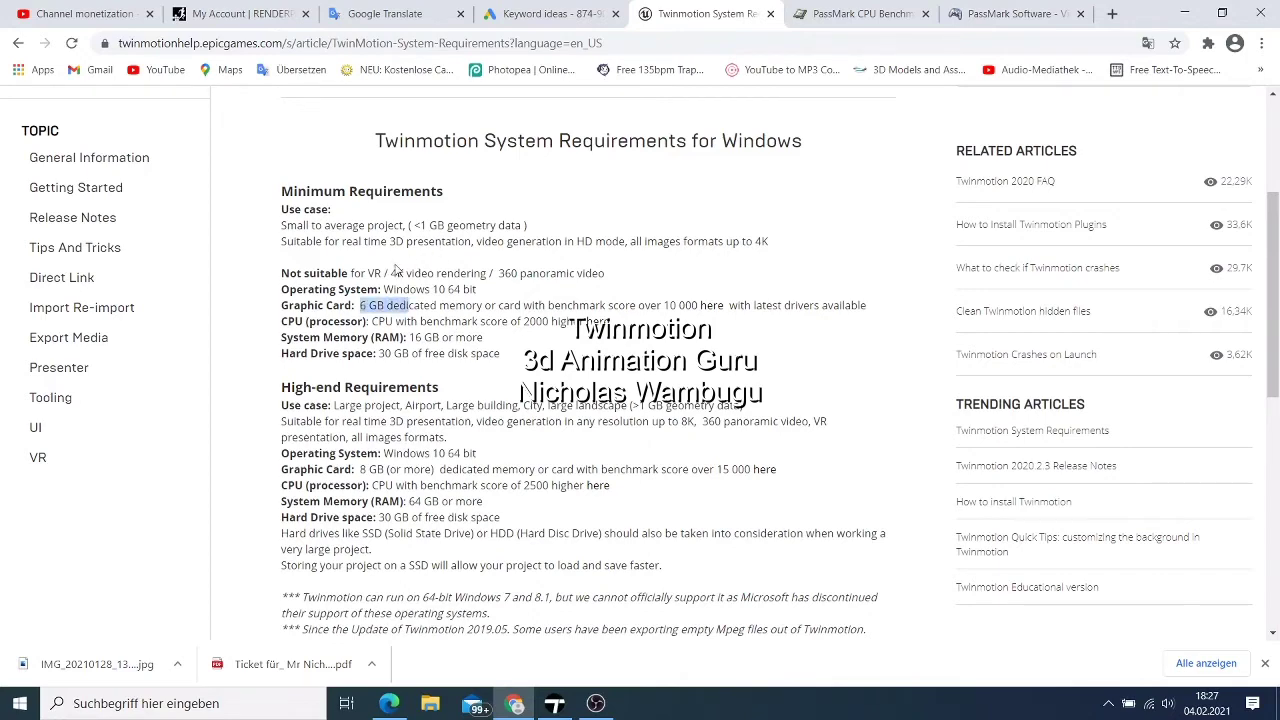
{"action": "scroll", "coordinate": [456, 370], "scroll_direction": "down", "scroll_amount": 1}
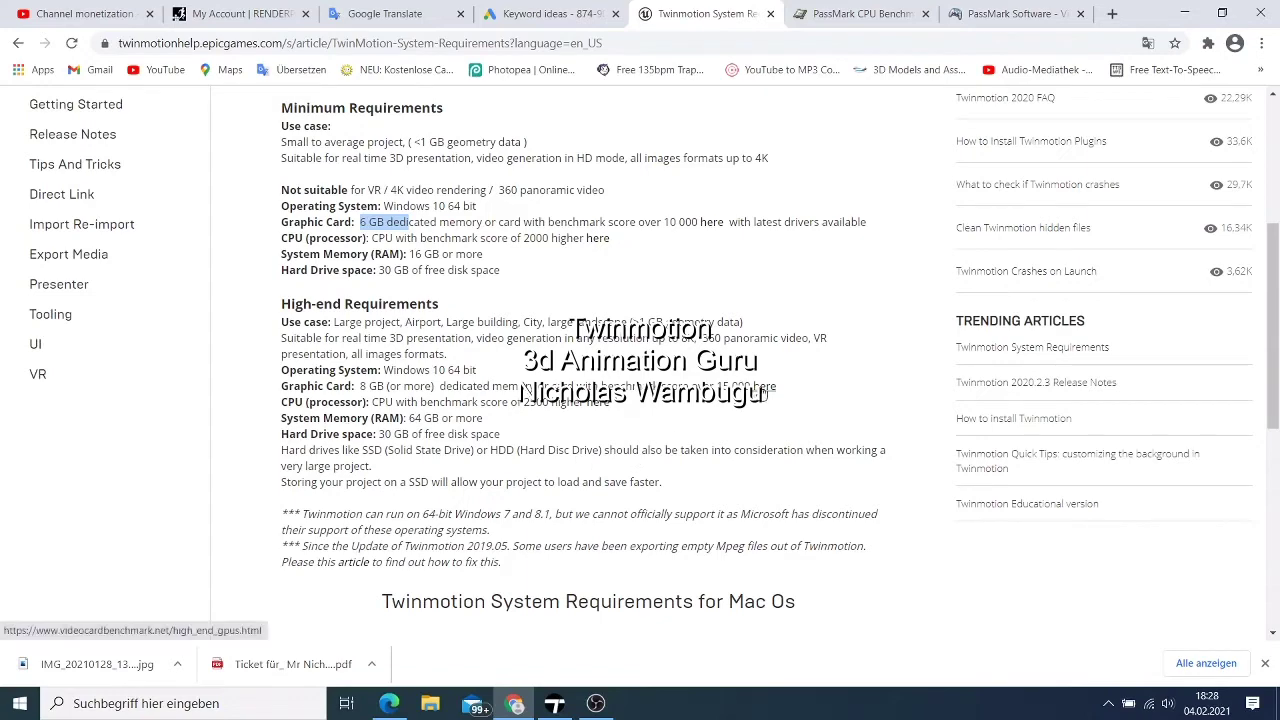
Check the high-end video card benchmark chart, then return to the requirements page.
{"action": "left_click", "coordinate": [764, 388]}
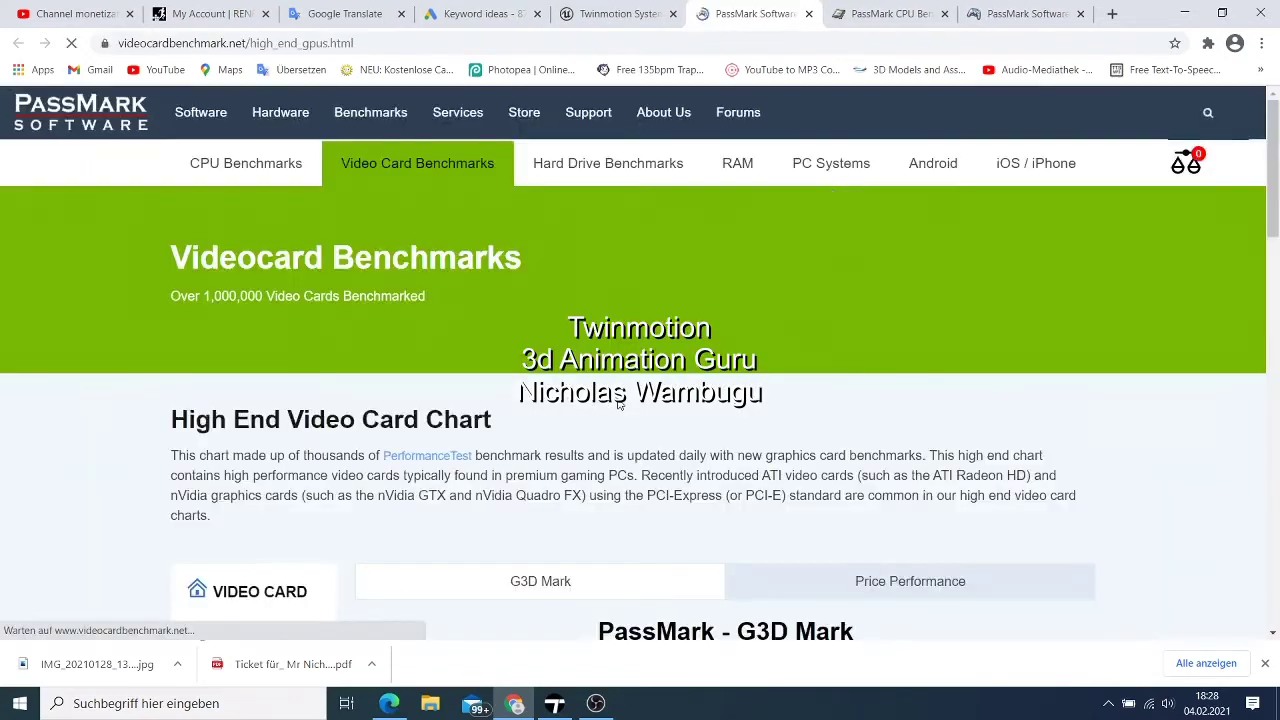
{"action": "scroll", "coordinate": [668, 423], "scroll_direction": "down", "scroll_amount": 3}
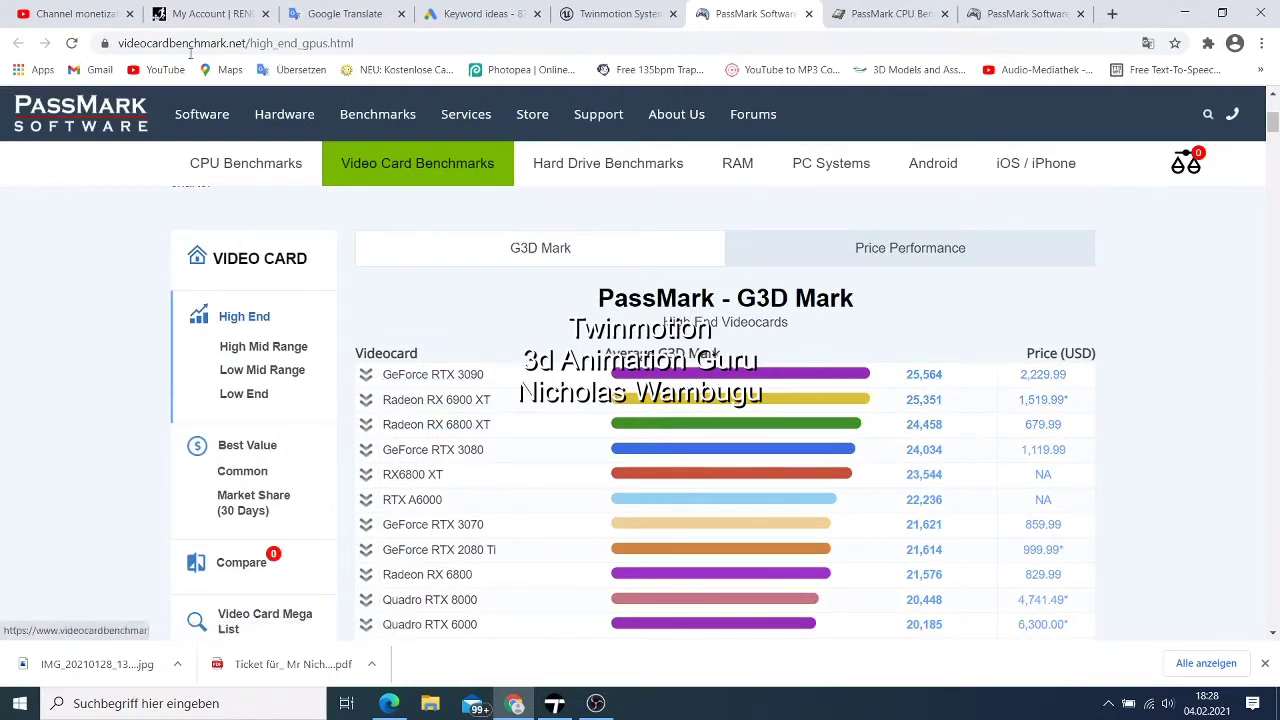
{"action": "left_click", "coordinate": [622, 13]}
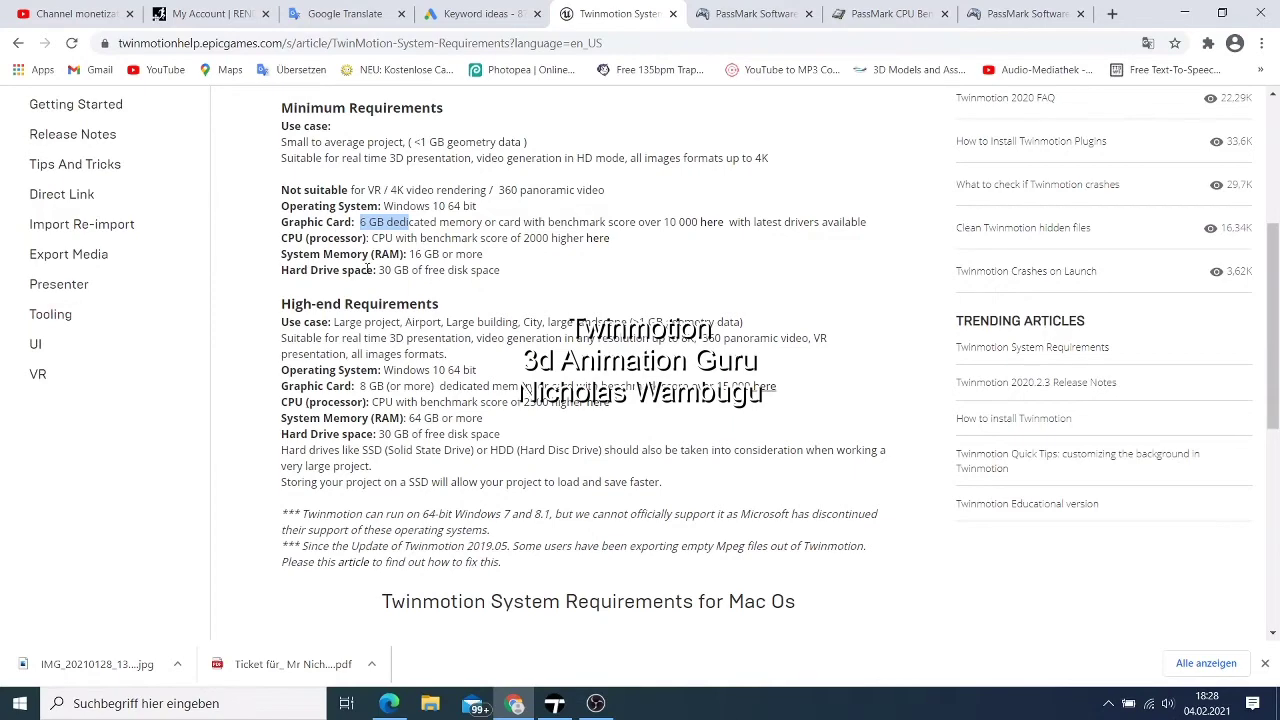
Highlight the high-end 64 GB memory and 8 GB graphics card requirements.
{"action": "scroll", "coordinate": [396, 286], "scroll_direction": "down", "scroll_amount": 1}
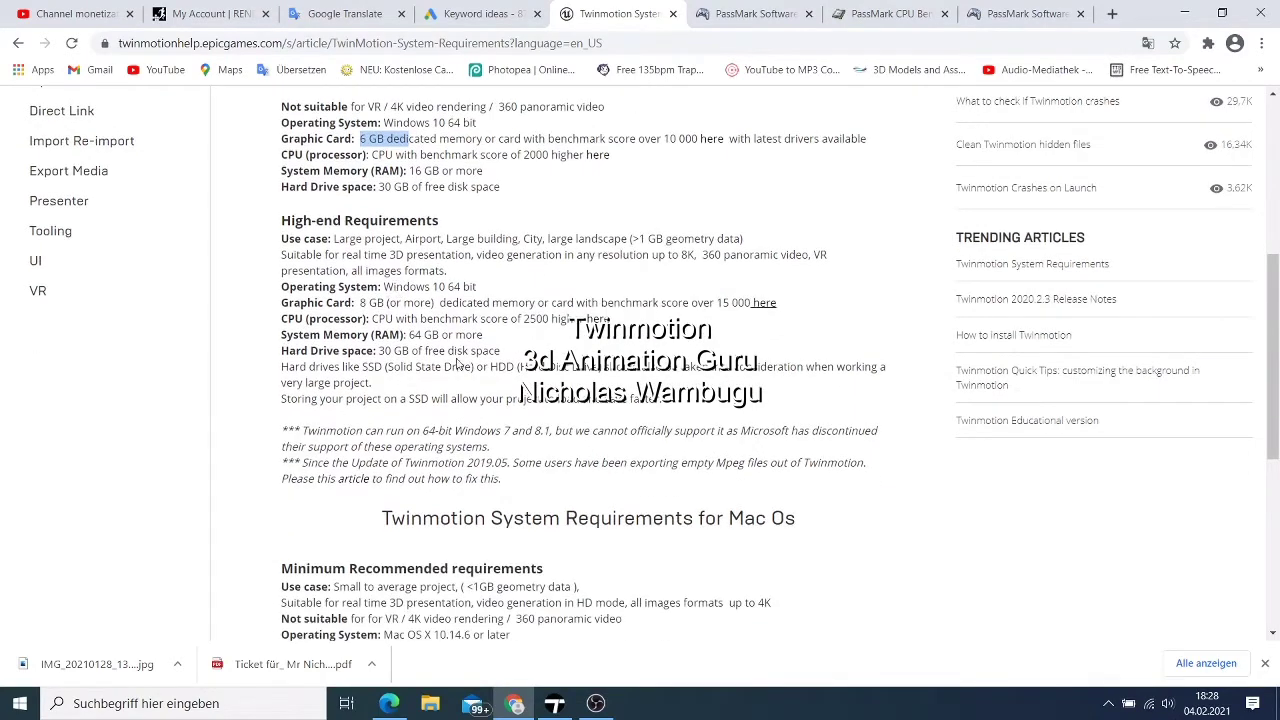
{"action": "left_click", "coordinate": [413, 336]}
{"action": "left_click_drag", "start_coordinate": [413, 336], "coordinate": [481, 340]}
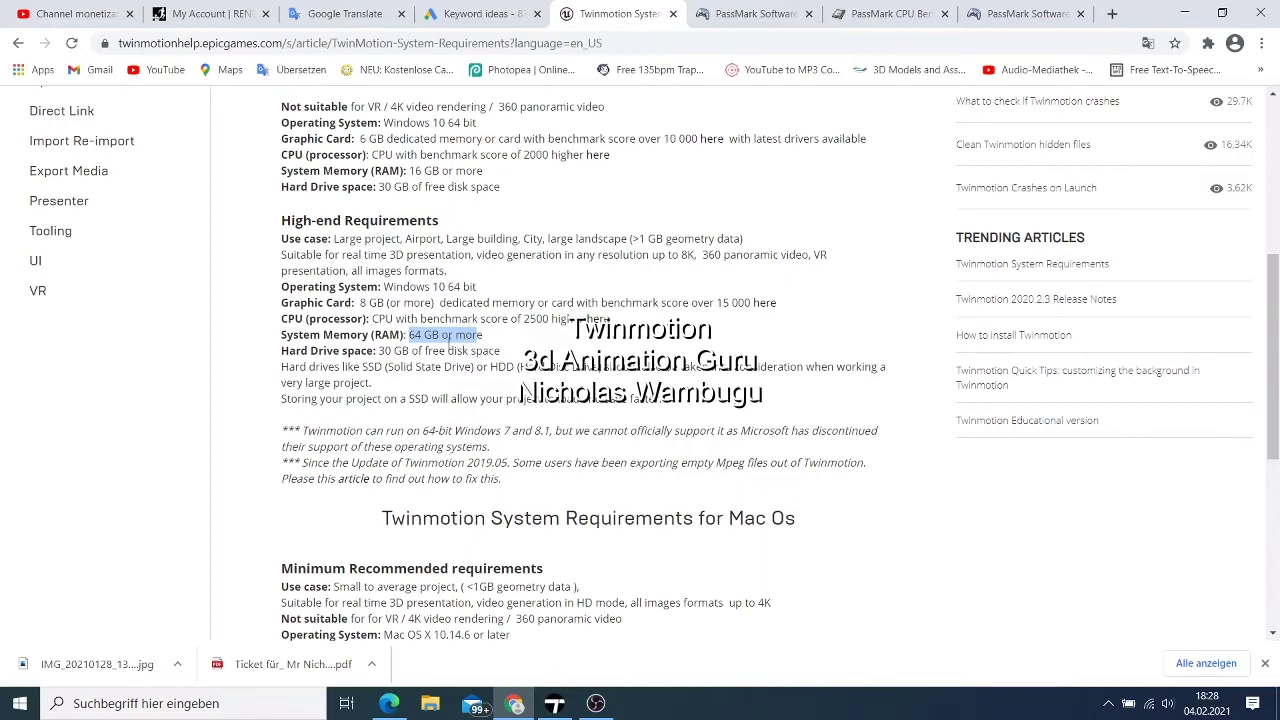
{"action": "scroll", "coordinate": [452, 346], "scroll_direction": "down", "scroll_amount": 1}
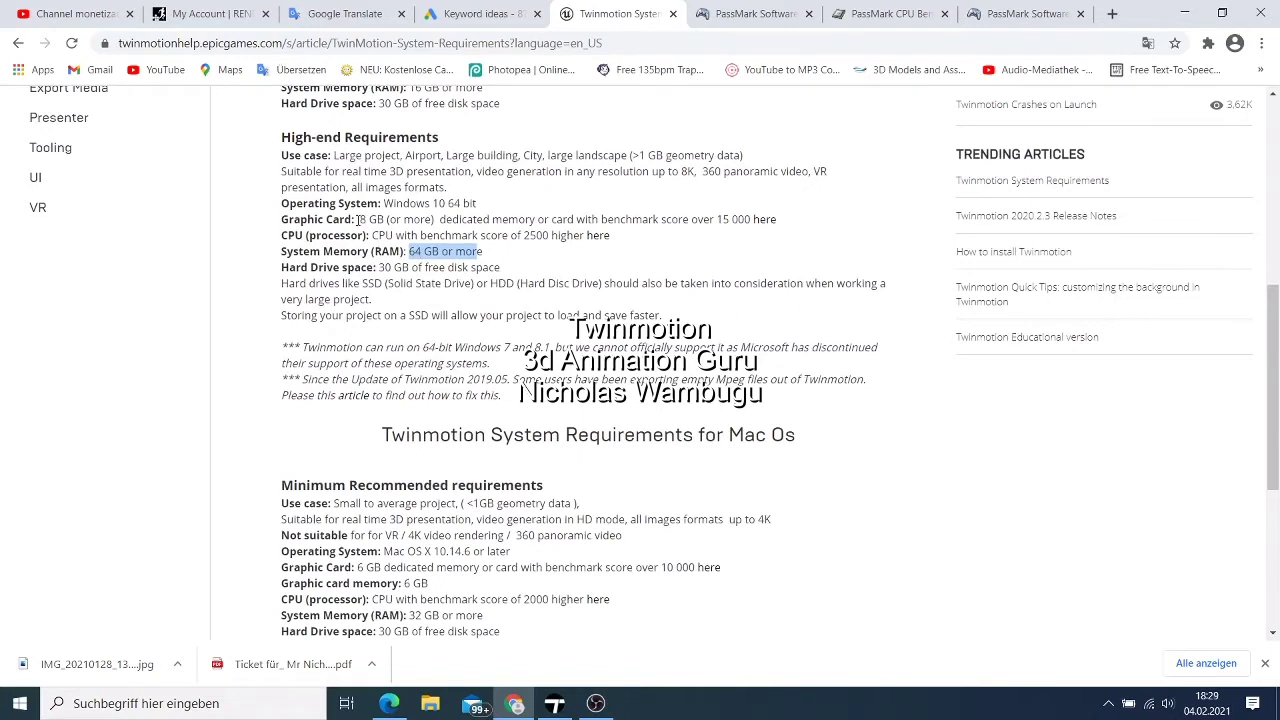
{"action": "left_click_drag", "start_coordinate": [358, 219], "coordinate": [399, 219]}
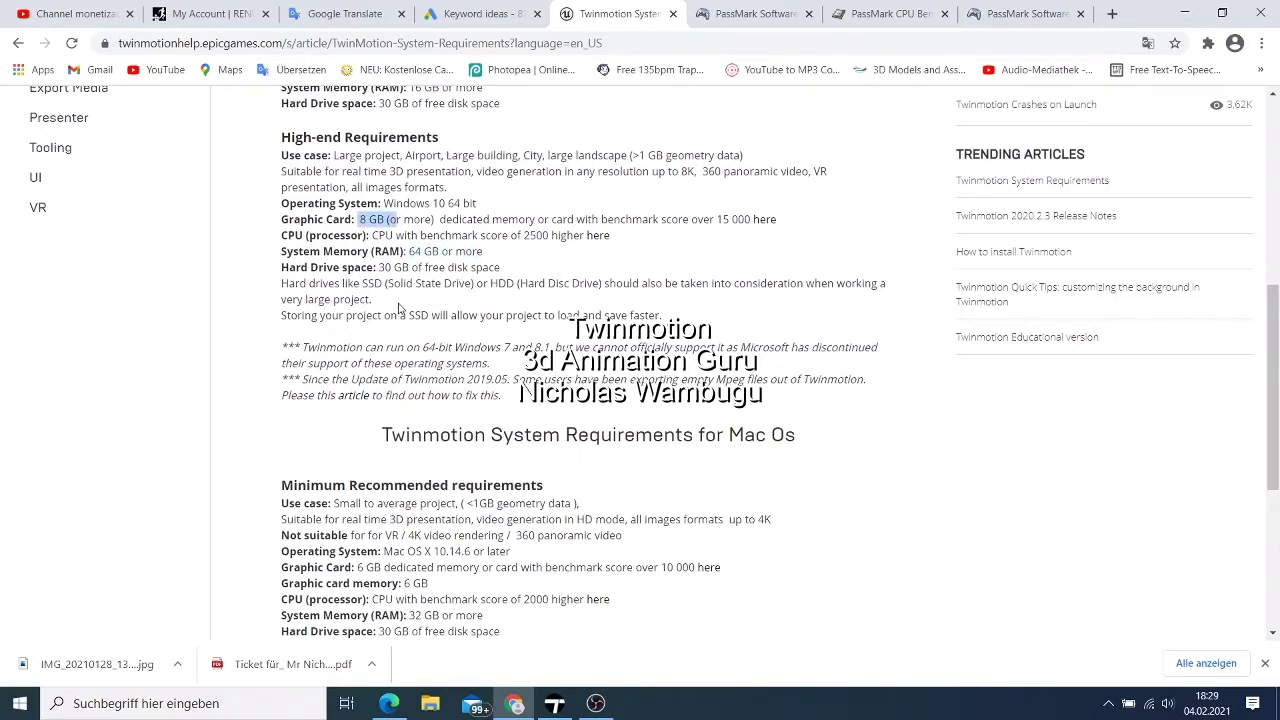
{"action": "scroll", "coordinate": [401, 335], "scroll_direction": "down", "scroll_amount": 3}
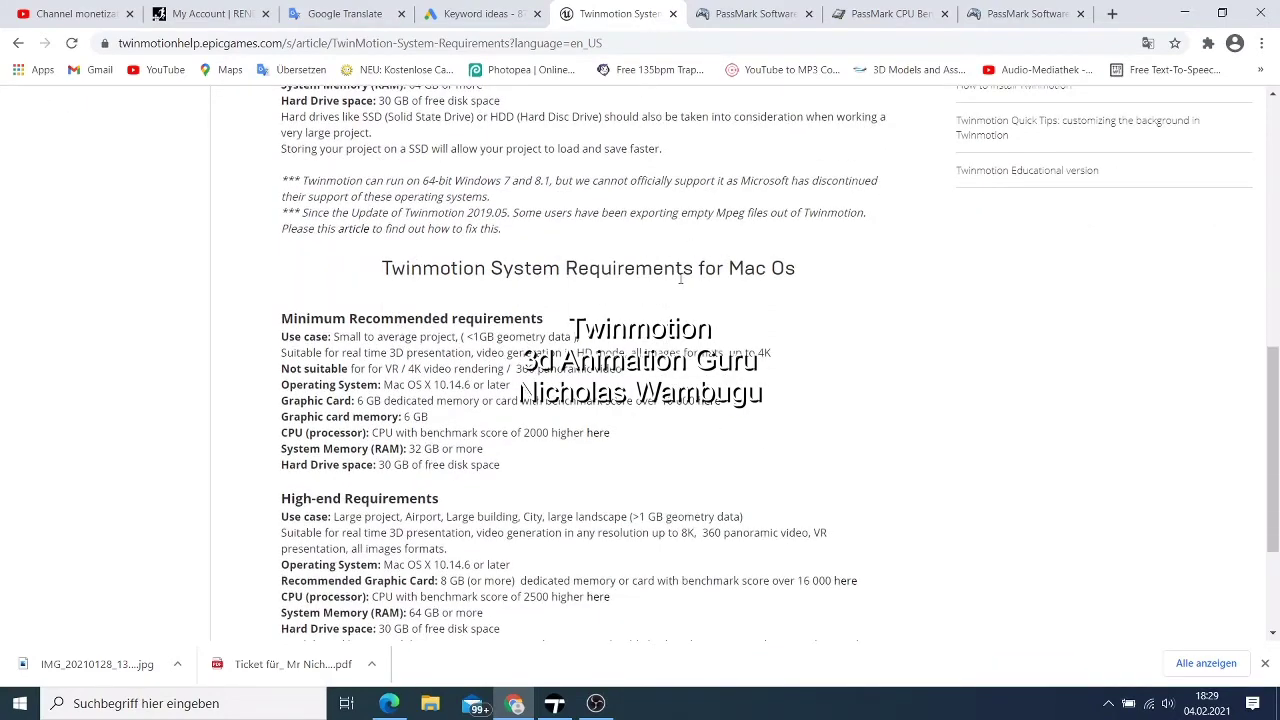
Highlight 'Mac Os' and its 6 GB graphics values, then open the Mac CPU benchmark link.
{"action": "left_click_drag", "start_coordinate": [729, 270], "coordinate": [818, 273]}
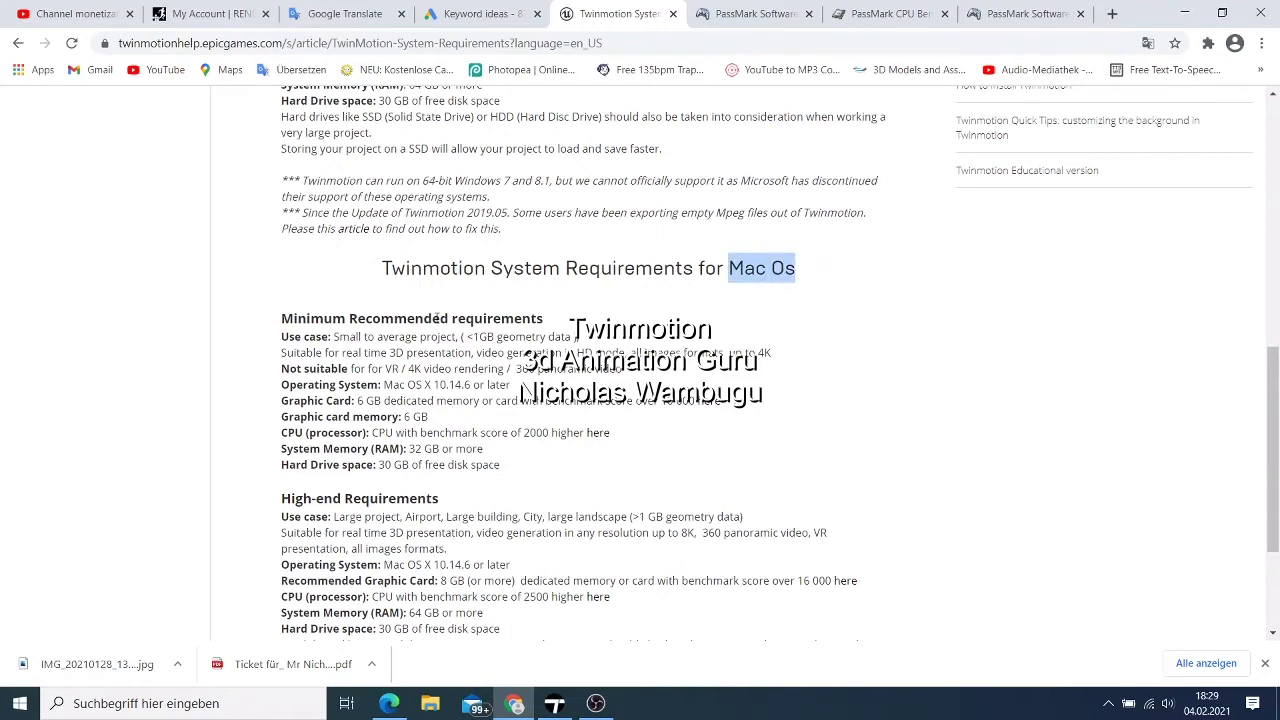
{"action": "left_click_drag", "start_coordinate": [401, 417], "coordinate": [445, 424]}
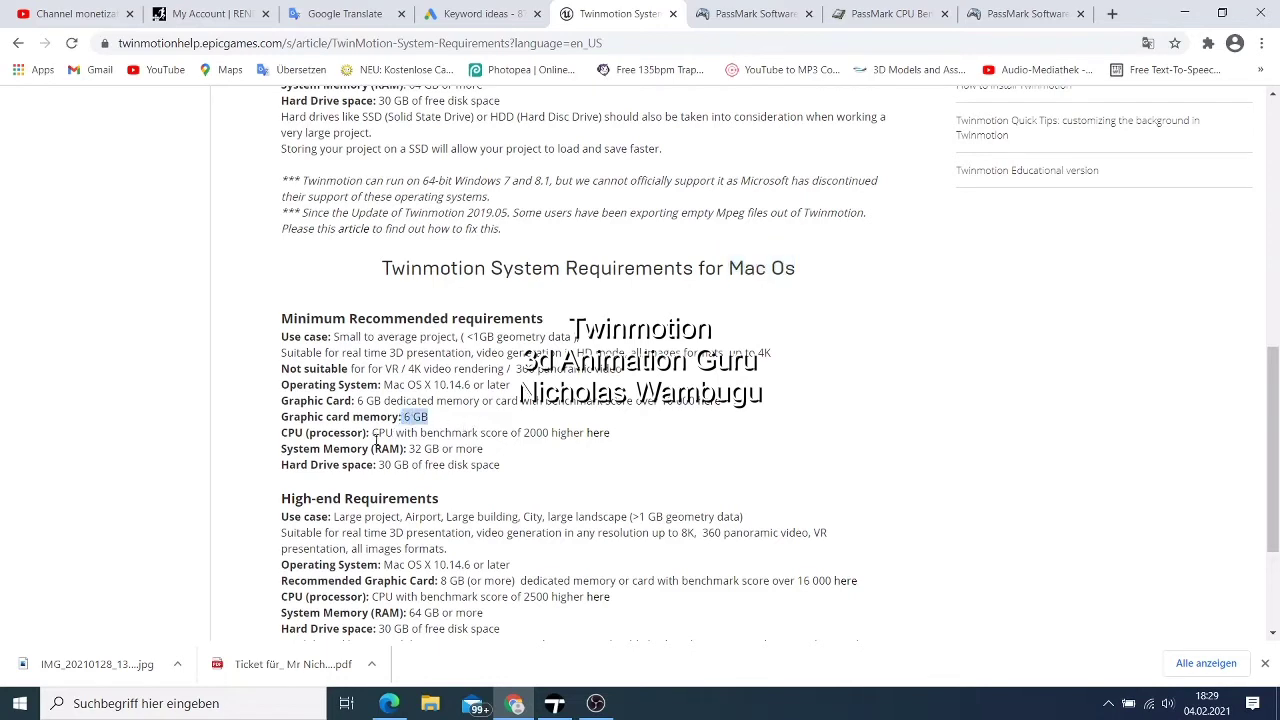
{"action": "left_click_drag", "start_coordinate": [355, 402], "coordinate": [392, 404]}
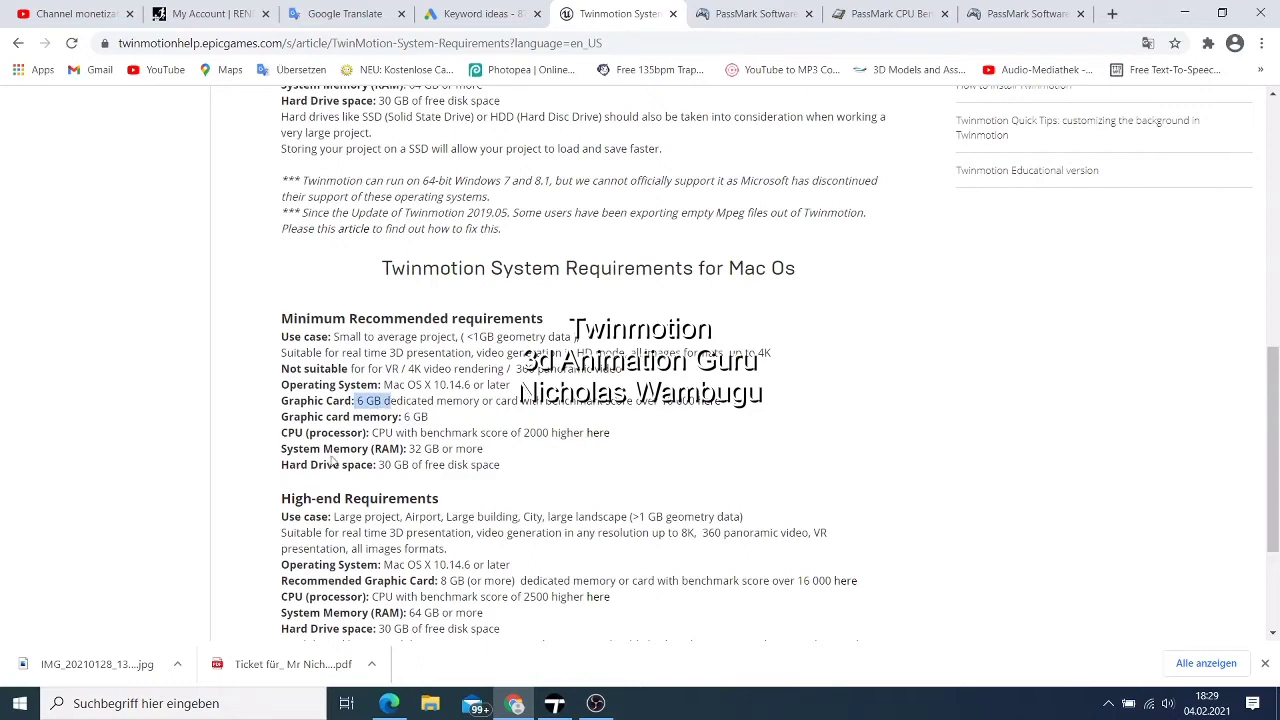
{"action": "left_click", "coordinate": [592, 436]}
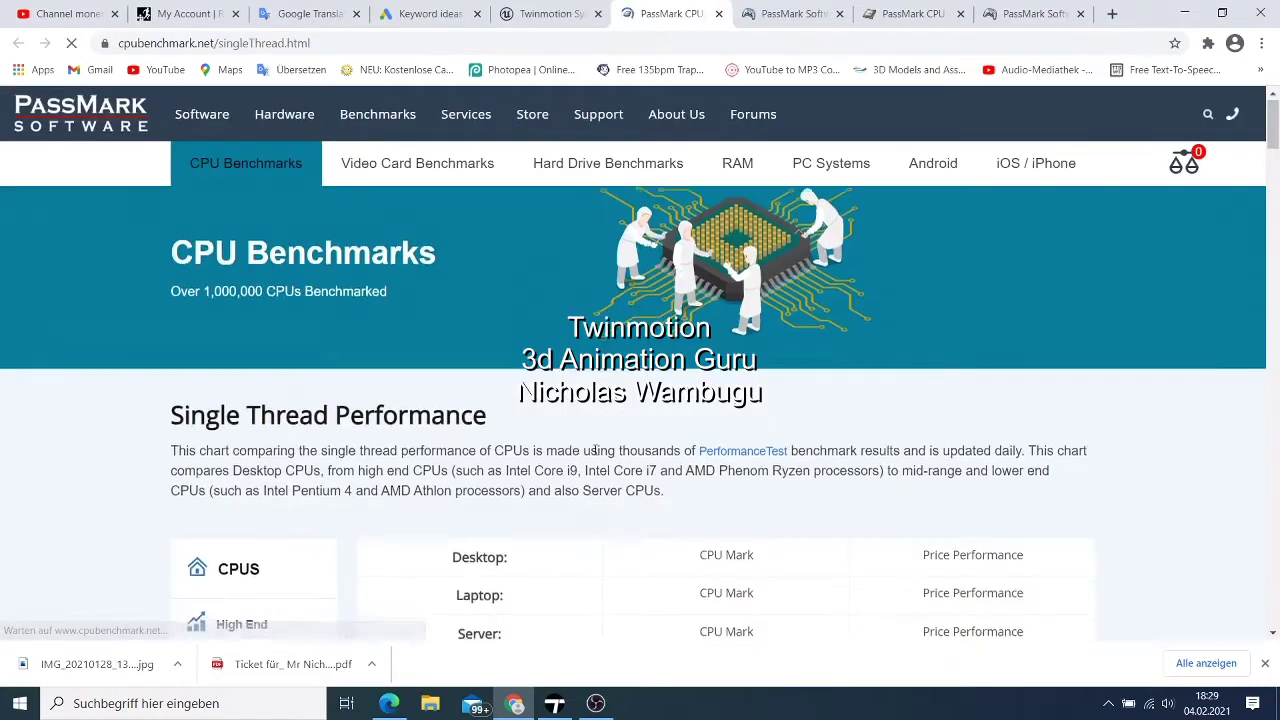
Scroll the single-thread CPU chart to scores near 2,700, then go back to the requirements tab.
{"action": "scroll", "coordinate": [594, 452], "scroll_direction": "down", "scroll_amount": 3}
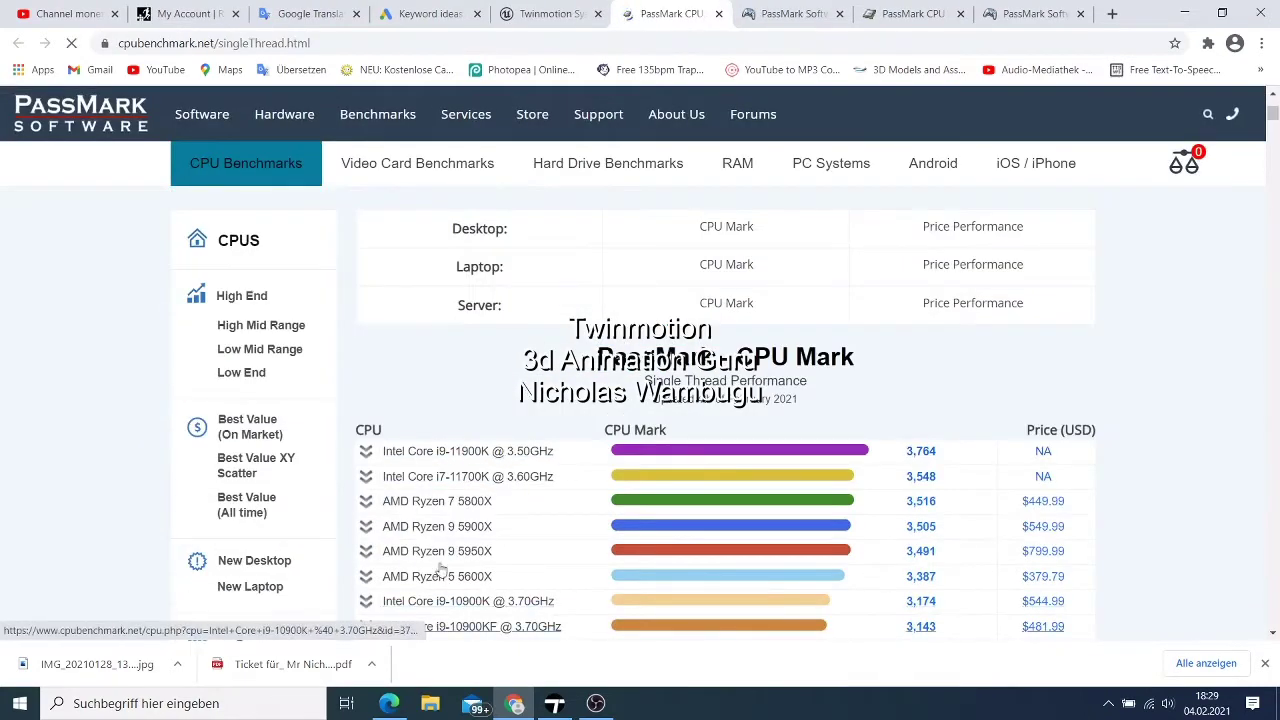
{"action": "scroll", "coordinate": [490, 558], "scroll_direction": "down", "scroll_amount": 4}
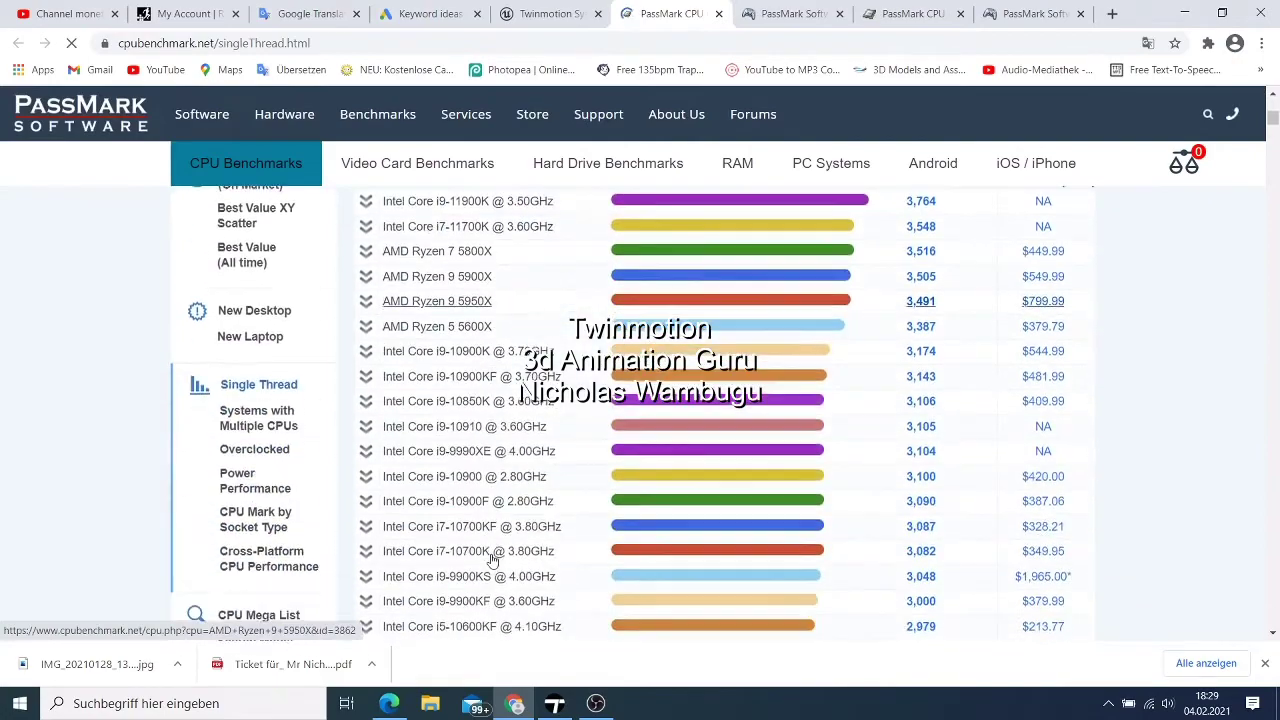
{"action": "scroll", "coordinate": [494, 562], "scroll_direction": "down", "scroll_amount": 14}
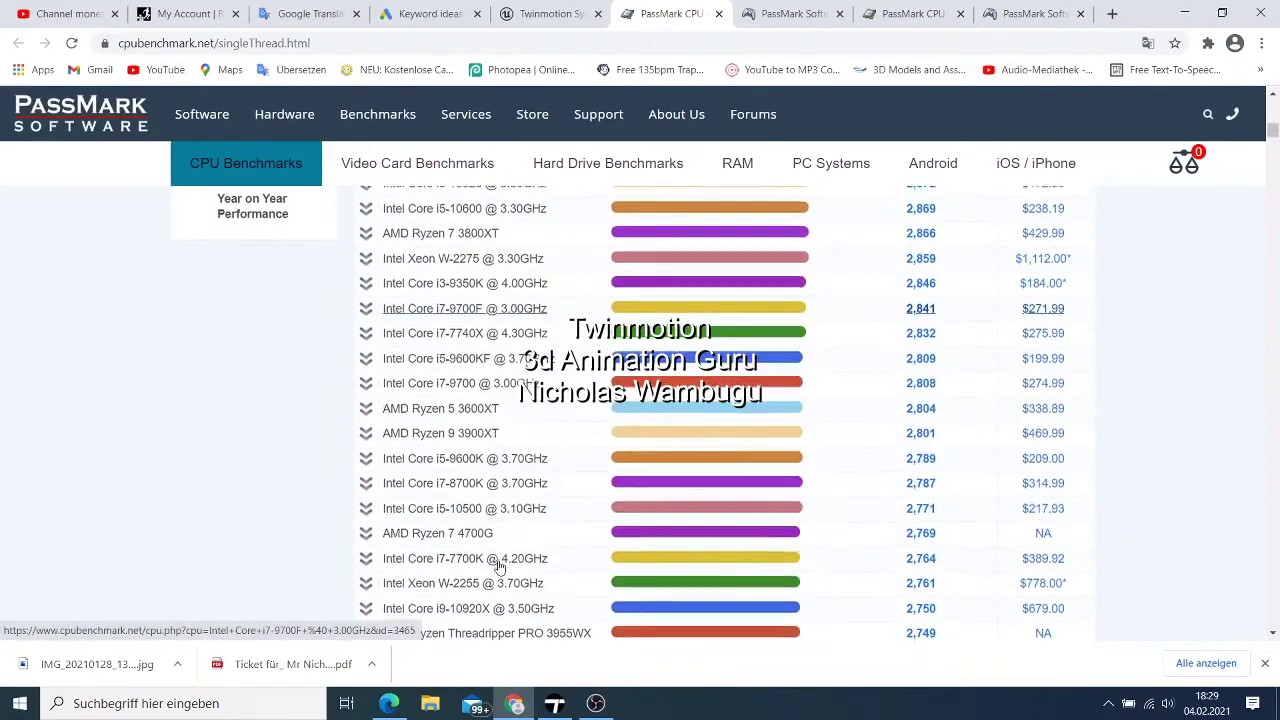
{"action": "scroll", "coordinate": [500, 562], "scroll_direction": "down", "scroll_amount": 4}
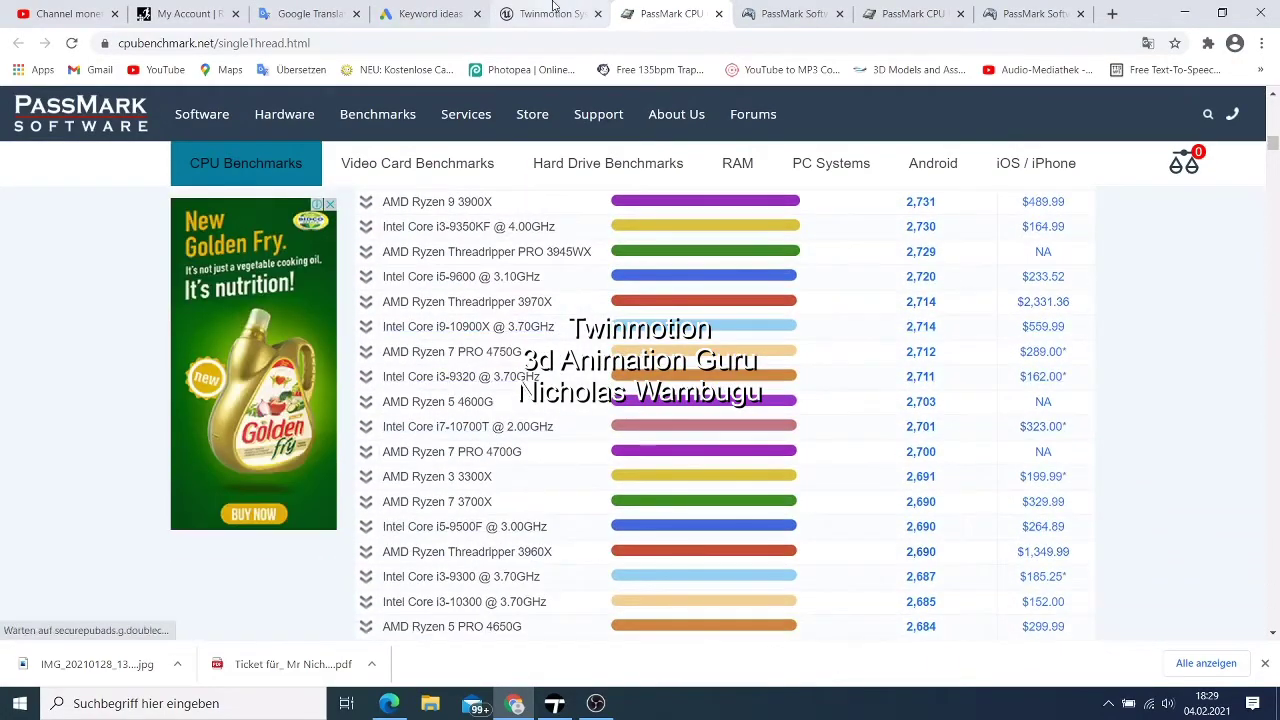
{"action": "left_click", "coordinate": [548, 12]}
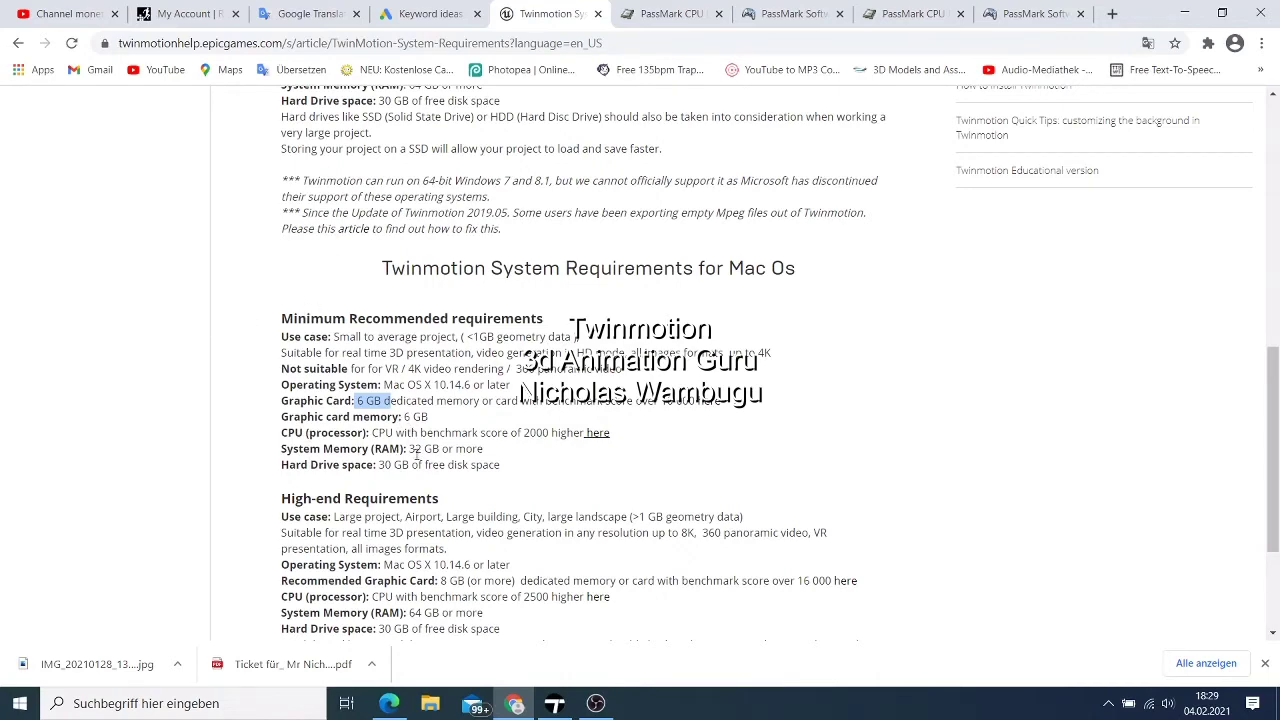
Highlight '64 GB or more' on the Mac OS high-end System Memory line.
{"action": "scroll", "coordinate": [440, 472], "scroll_direction": "down", "scroll_amount": 1}
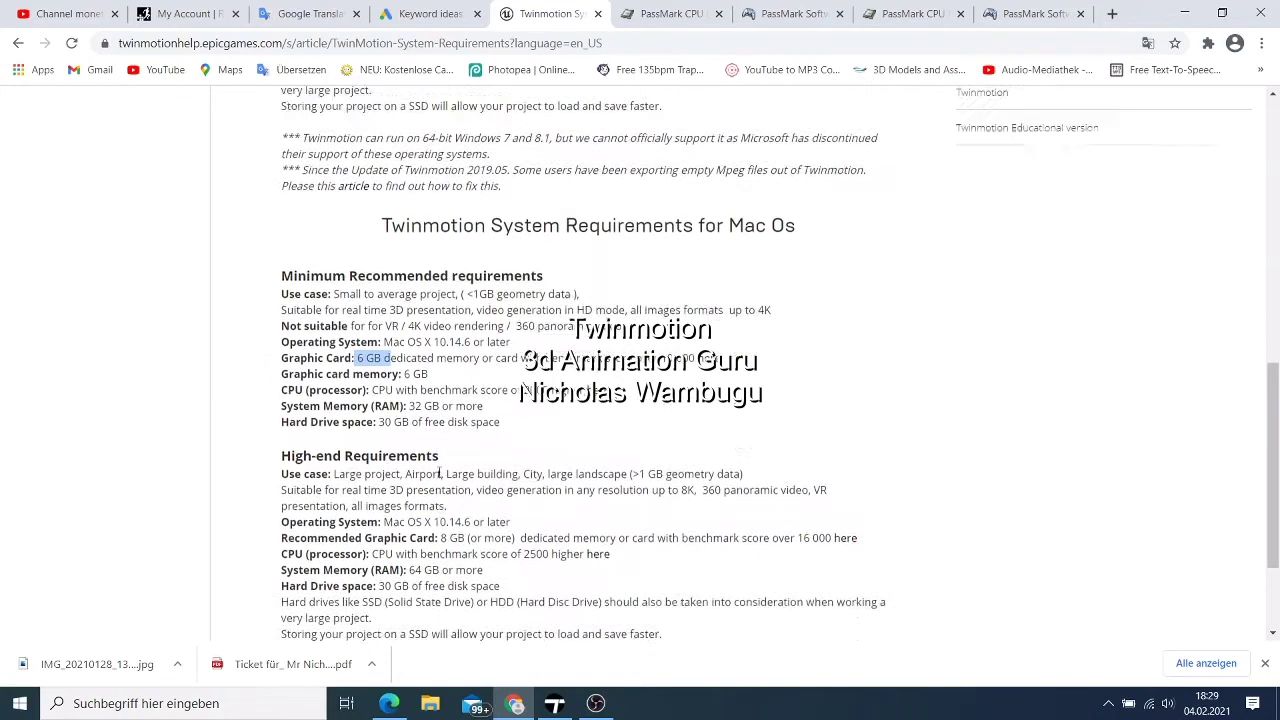
{"action": "scroll", "coordinate": [440, 472], "scroll_direction": "down", "scroll_amount": 1}
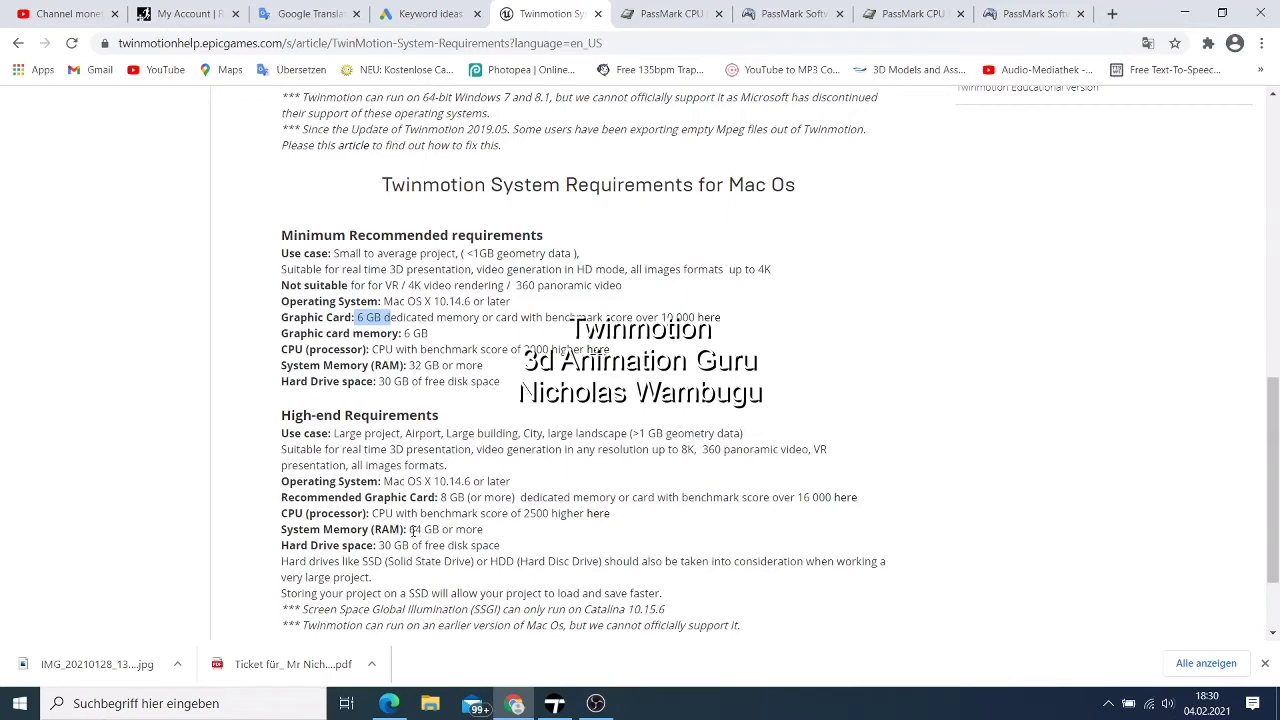
{"action": "left_click_drag", "start_coordinate": [410, 531], "coordinate": [533, 531]}
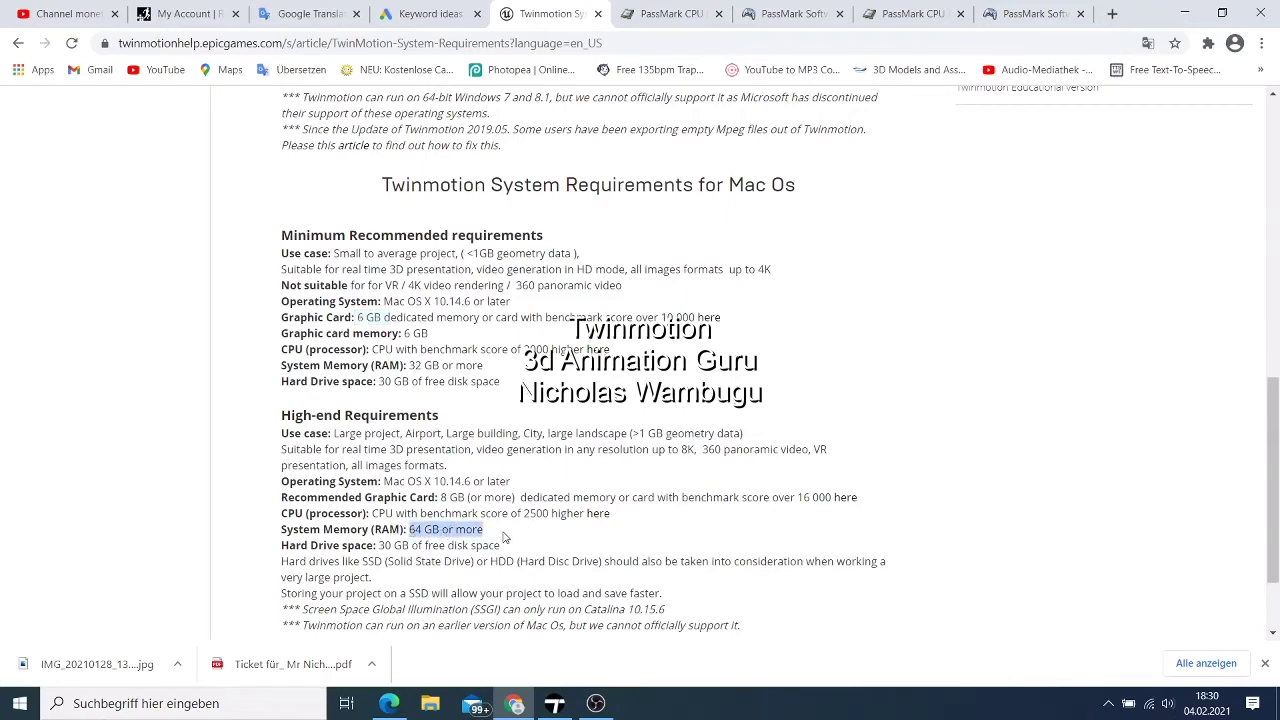
{"action": "scroll", "coordinate": [505, 538], "scroll_direction": "down", "scroll_amount": 2}
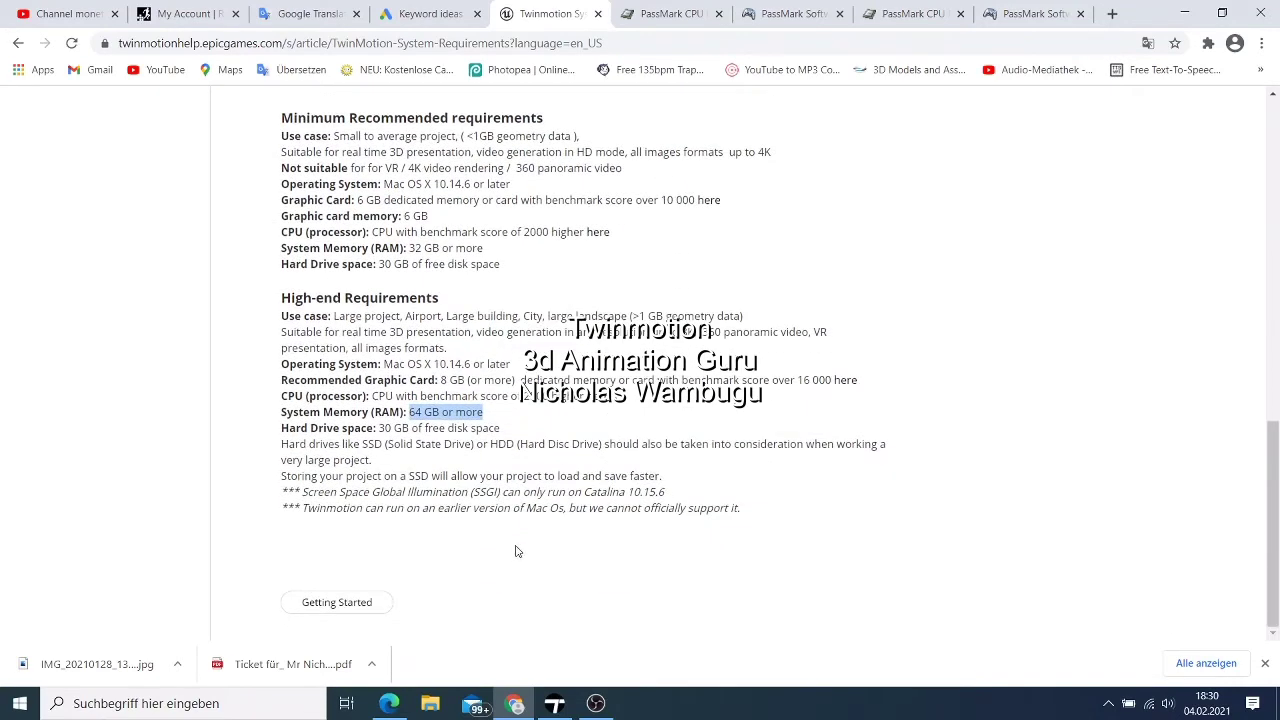
{"action": "scroll", "coordinate": [505, 545], "scroll_direction": "up", "scroll_amount": 4}
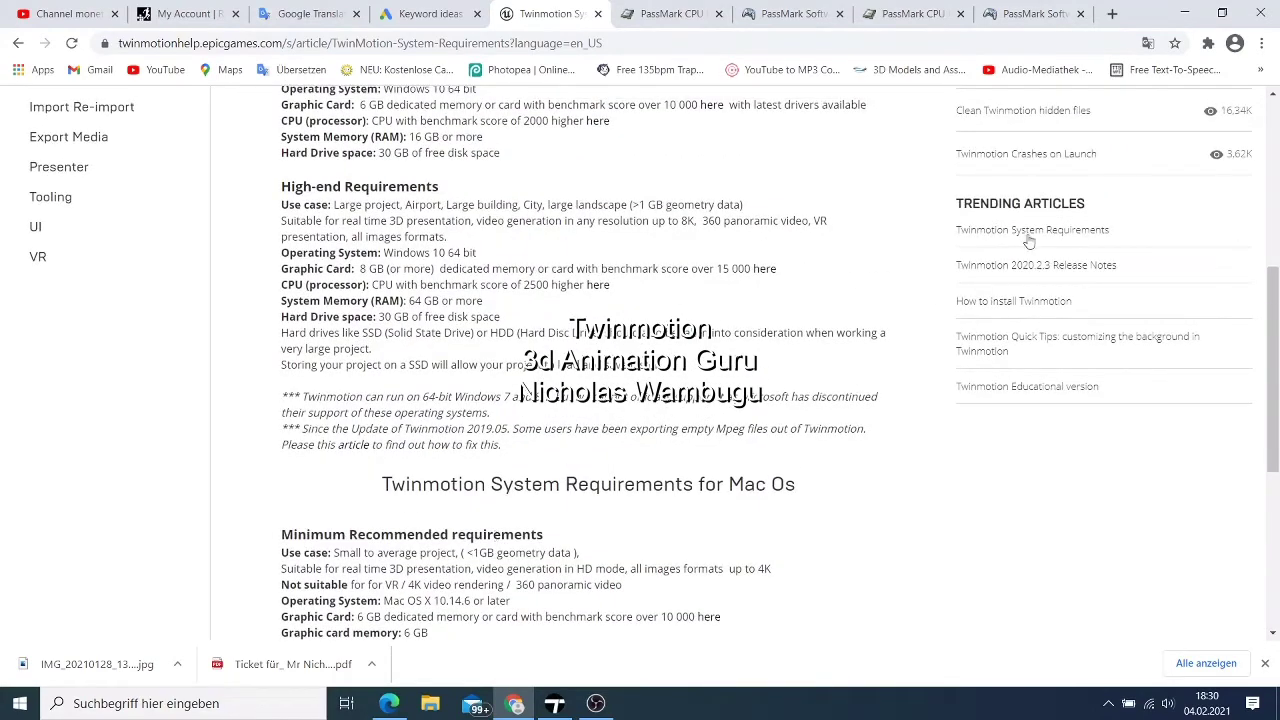
Discard the new pool water colour and place animated human Michael on the deck beside the pool.
{"action": "left_click", "coordinate": [1184, 13]}
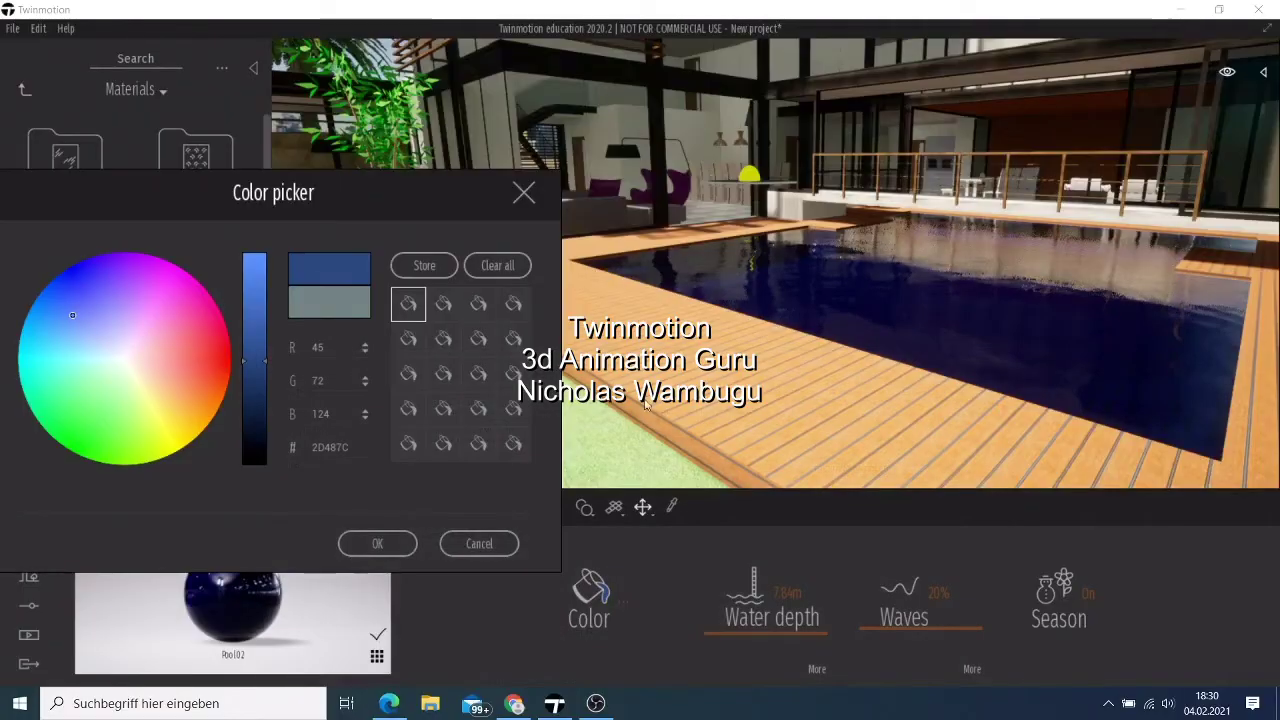
{"action": "left_click", "coordinate": [526, 196]}
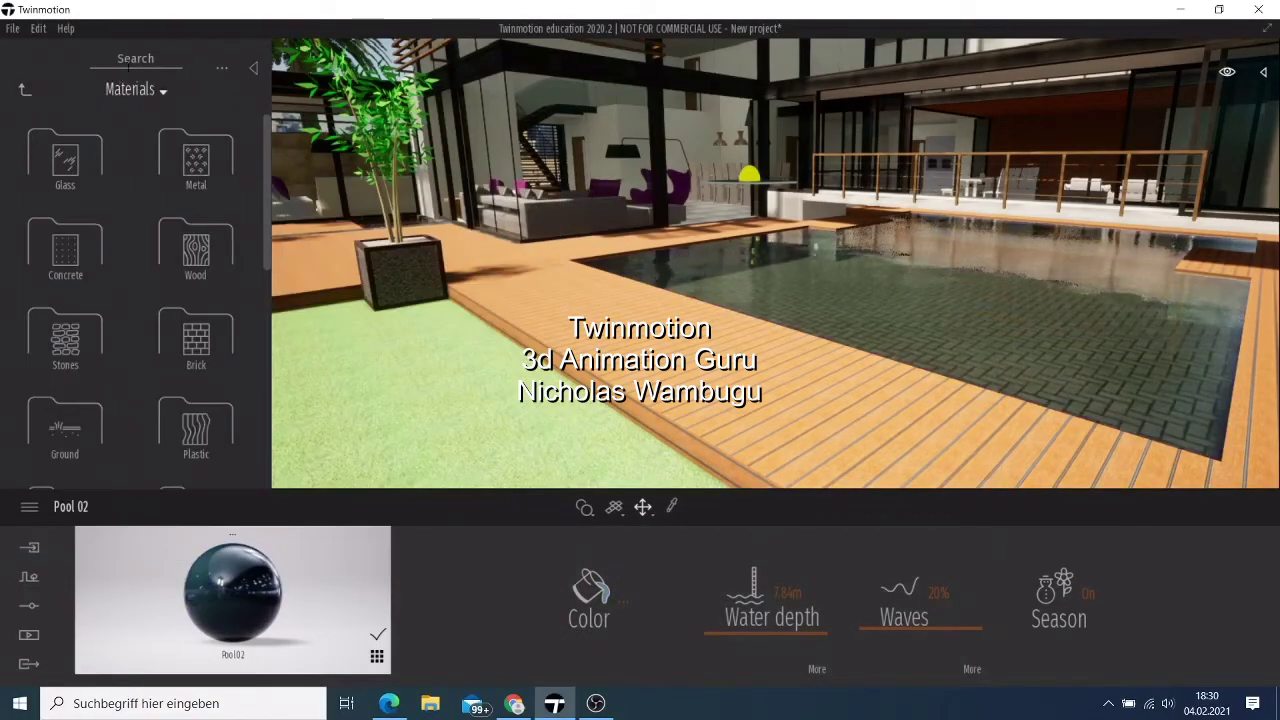
{"action": "left_click", "coordinate": [118, 89]}
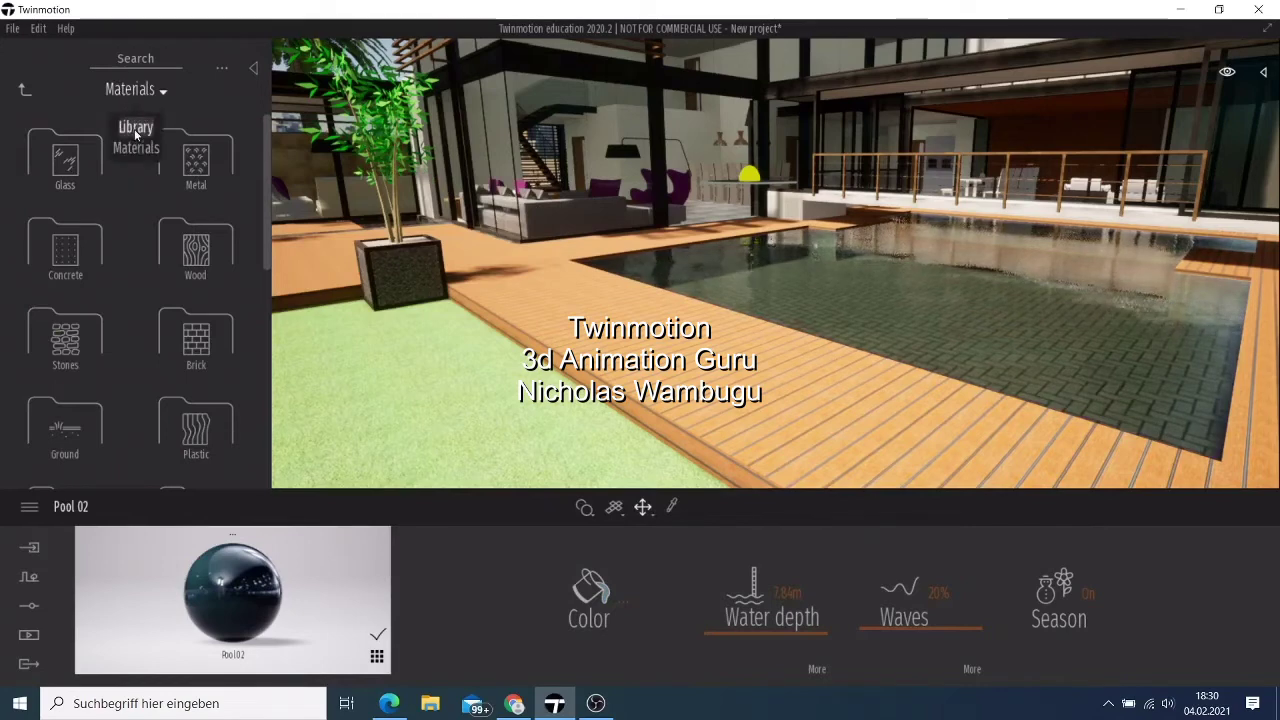
{"action": "left_click", "coordinate": [130, 132]}
{"action": "left_click", "coordinate": [68, 338]}
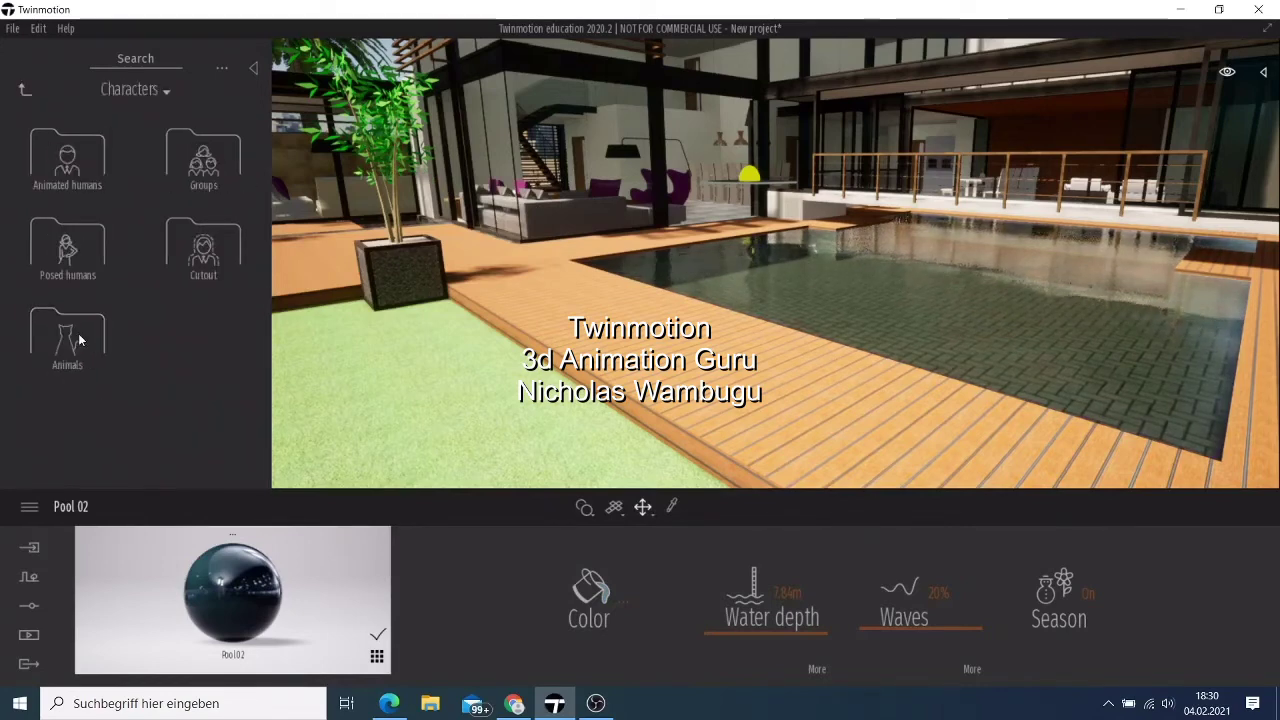
{"action": "left_click", "coordinate": [68, 160]}
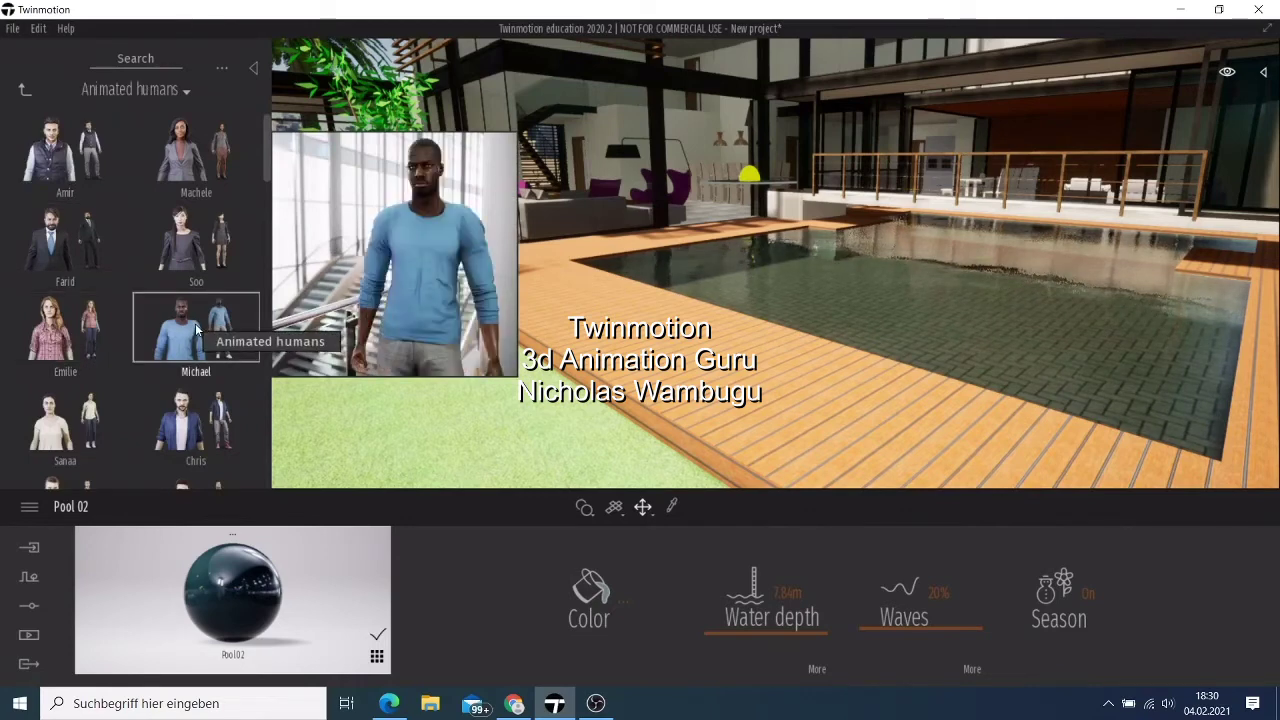
{"action": "left_click_drag", "start_coordinate": [196, 330], "coordinate": [615, 290]}
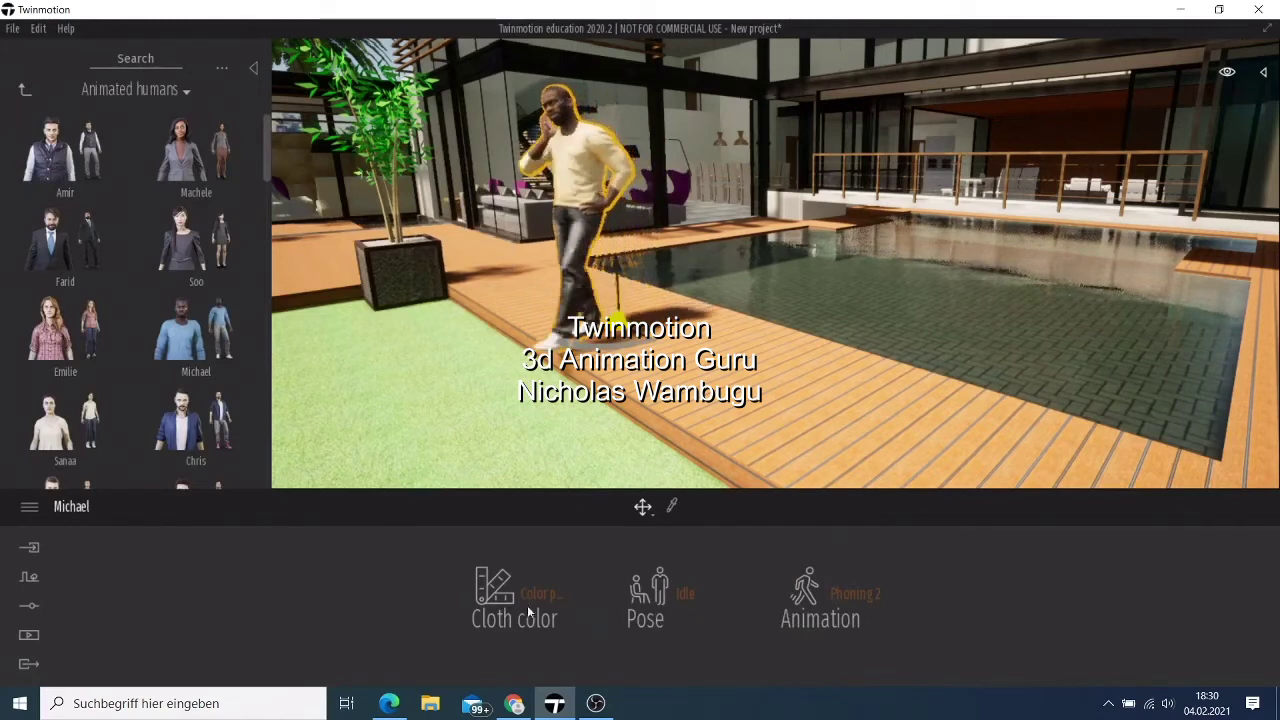
Set Michael's animation to Phoning 2 after first trying Drinking.
{"action": "left_click", "coordinate": [855, 594]}
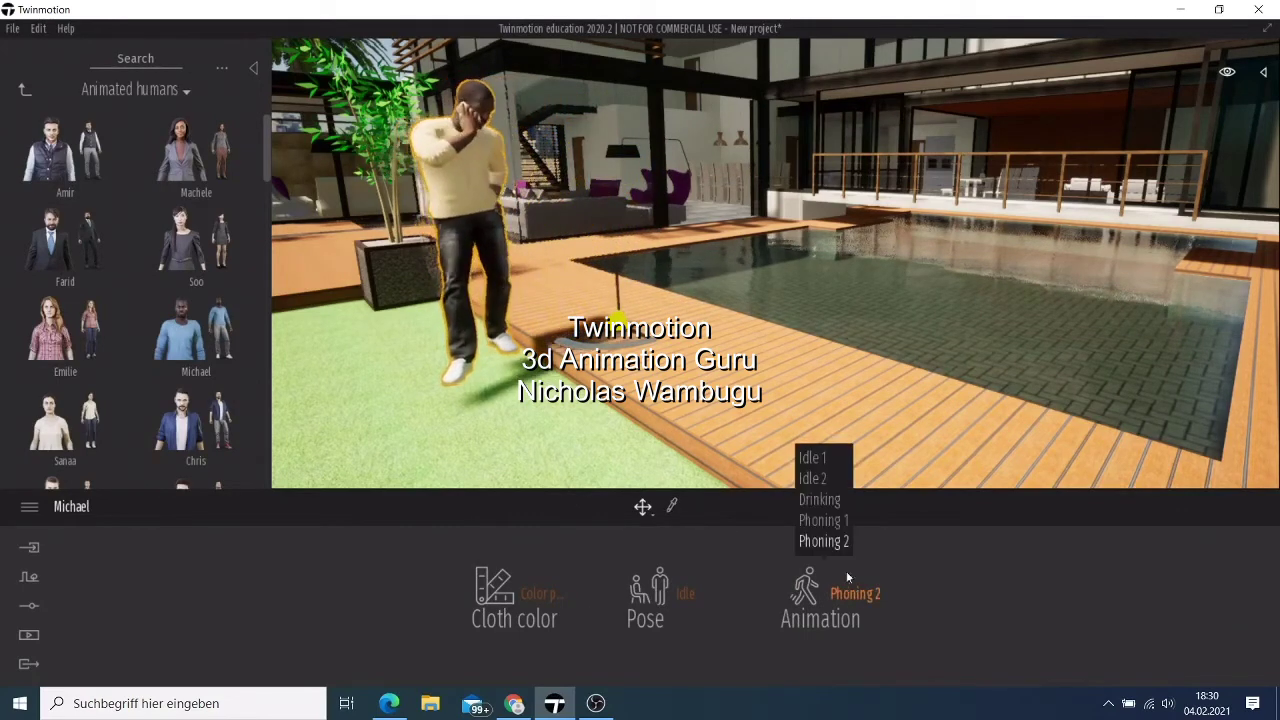
{"action": "left_click", "coordinate": [822, 504]}
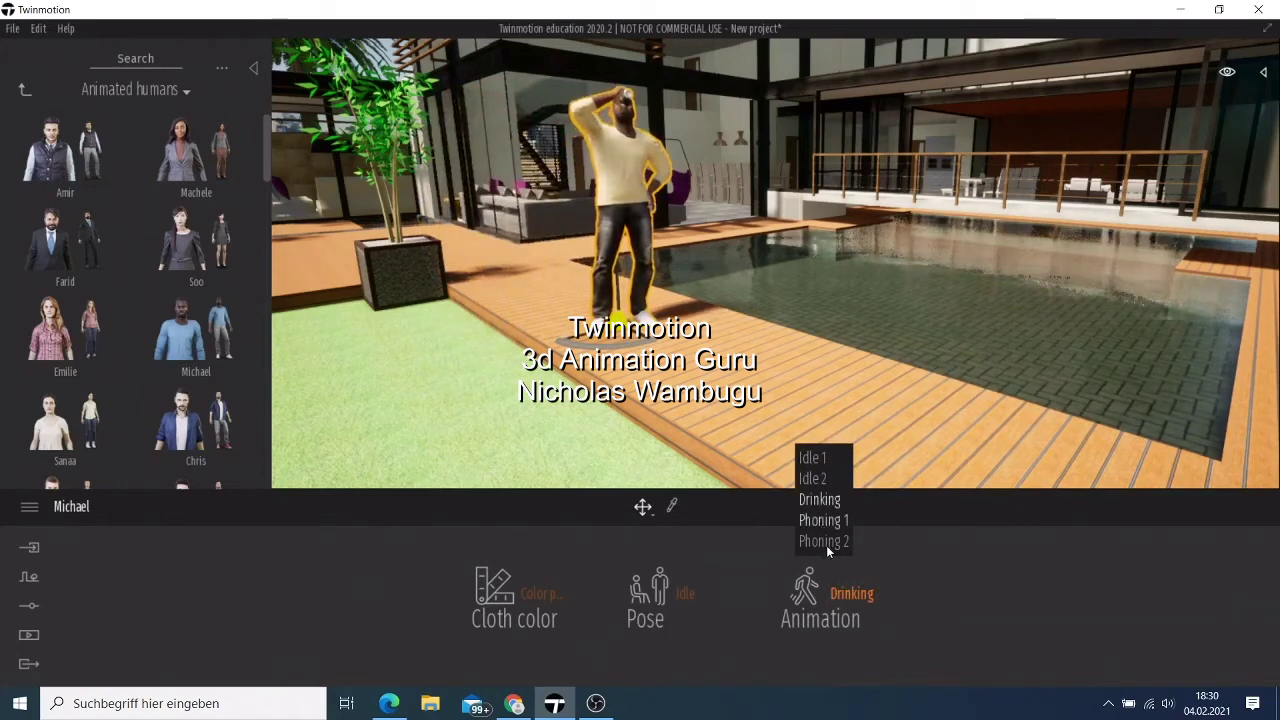
{"action": "left_click", "coordinate": [827, 544]}
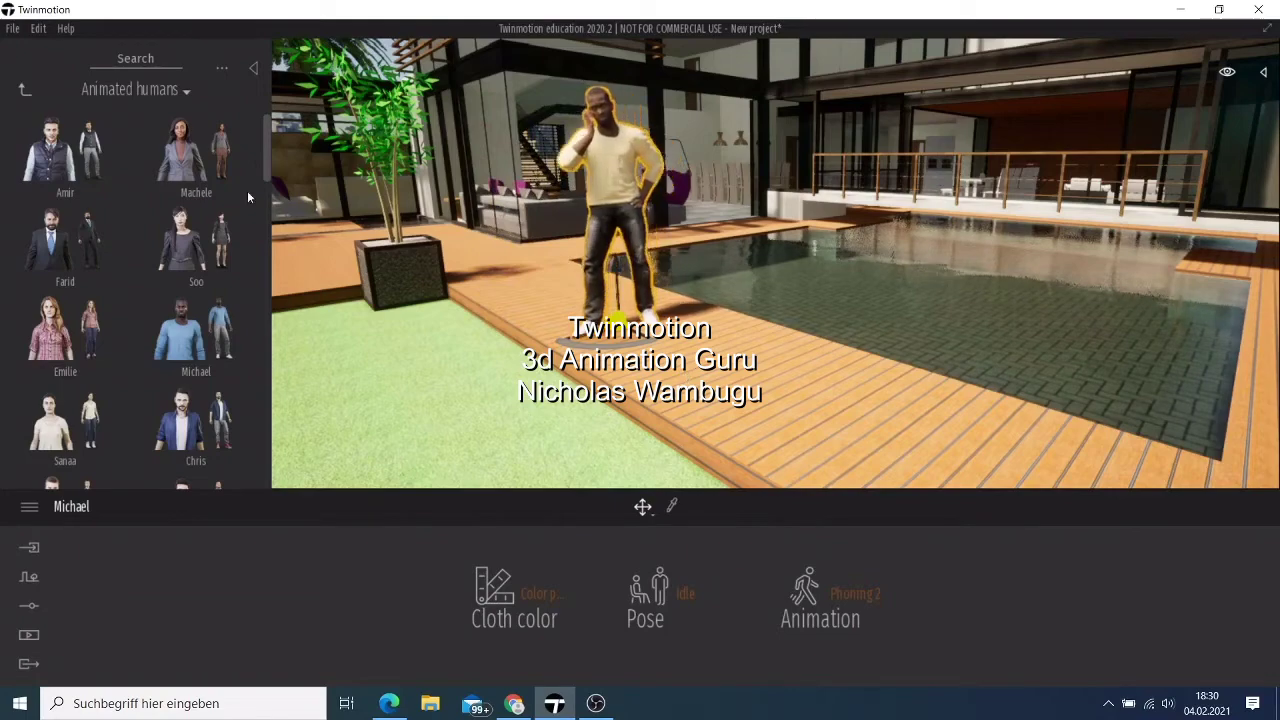
{"action": "scroll", "coordinate": [138, 286], "scroll_direction": "down", "scroll_amount": 2}
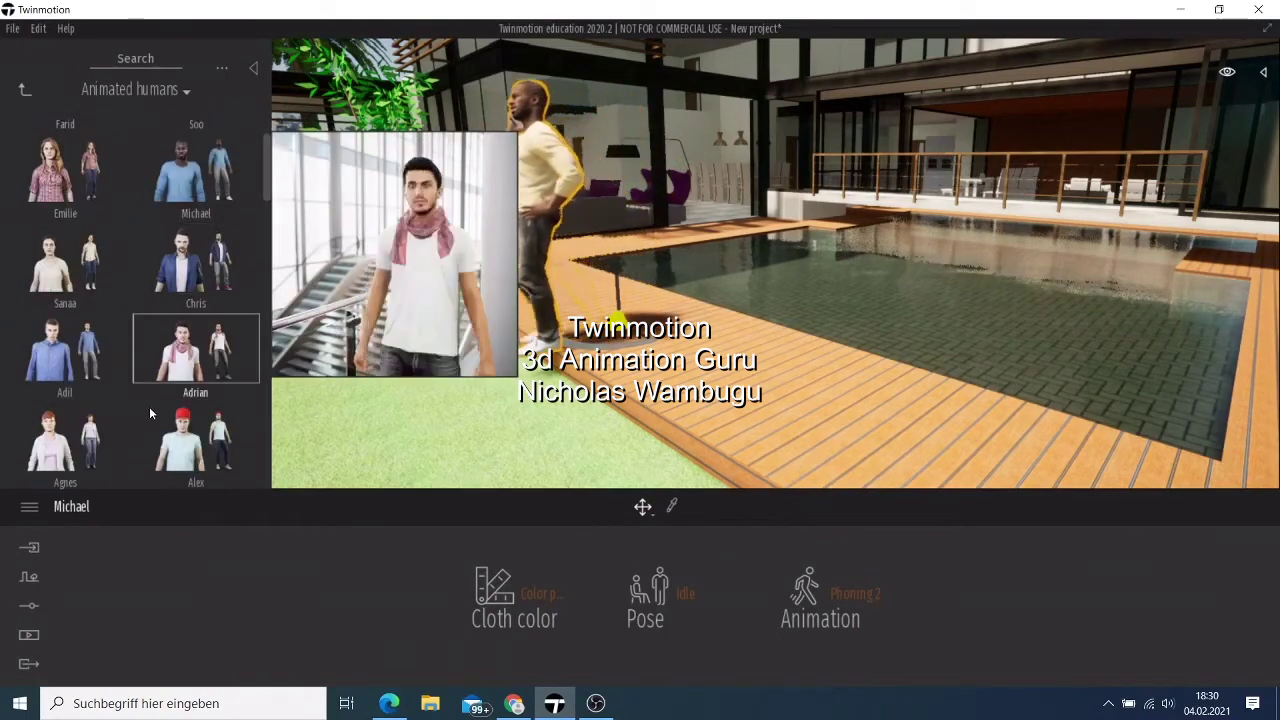
{"action": "scroll", "coordinate": [195, 445], "scroll_direction": "down", "scroll_amount": 4}
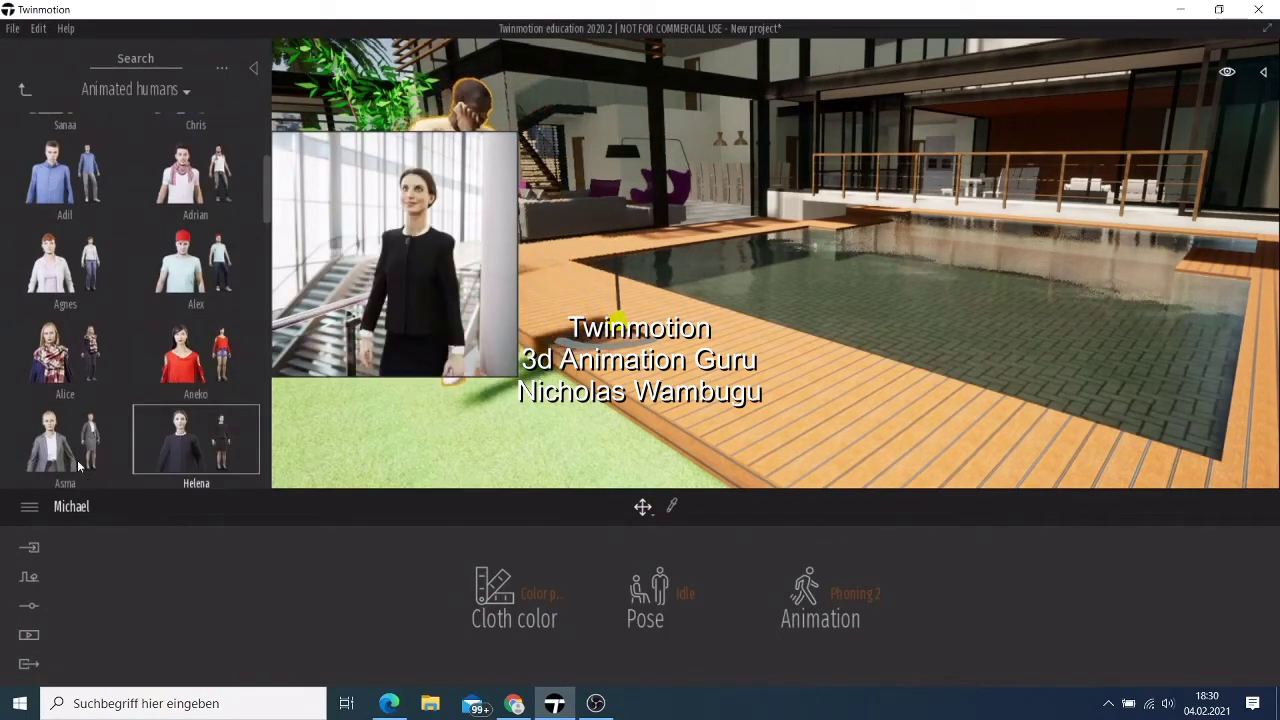
{"action": "left_click", "coordinate": [25, 89]}
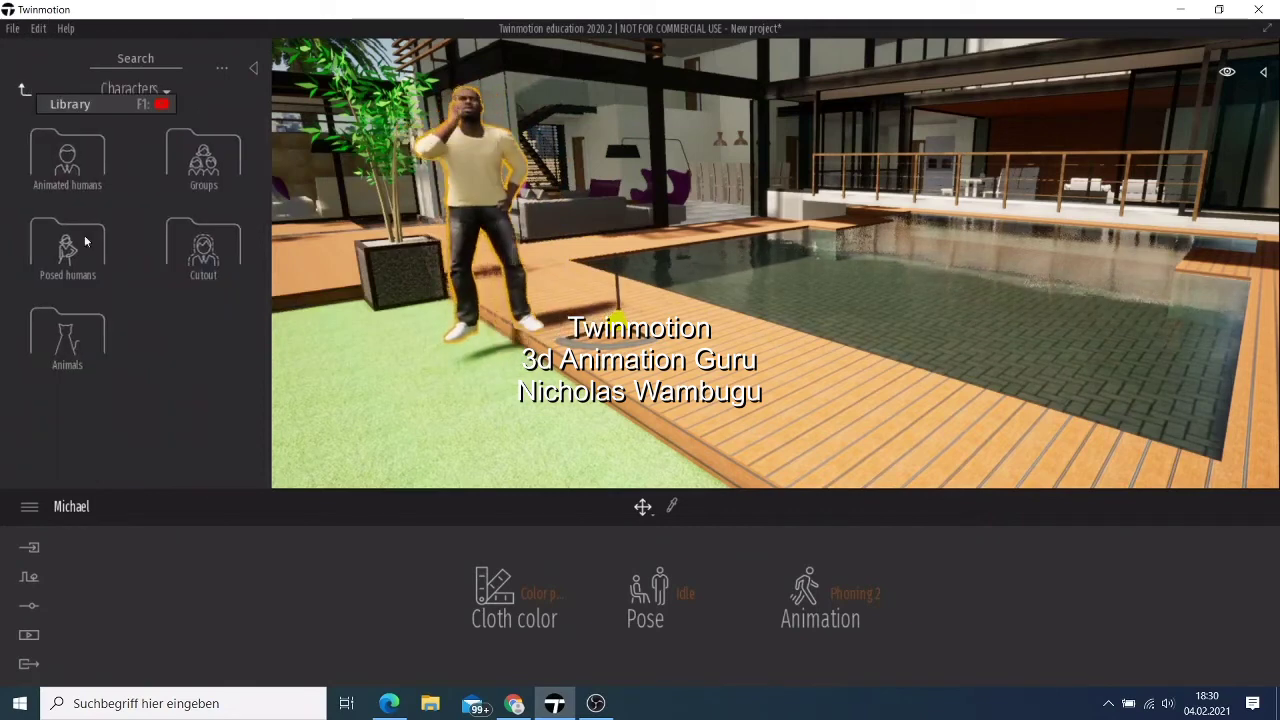
Place a people group from Characters > Groups on the deck and lawn by the pool.
{"action": "left_click", "coordinate": [185, 157]}
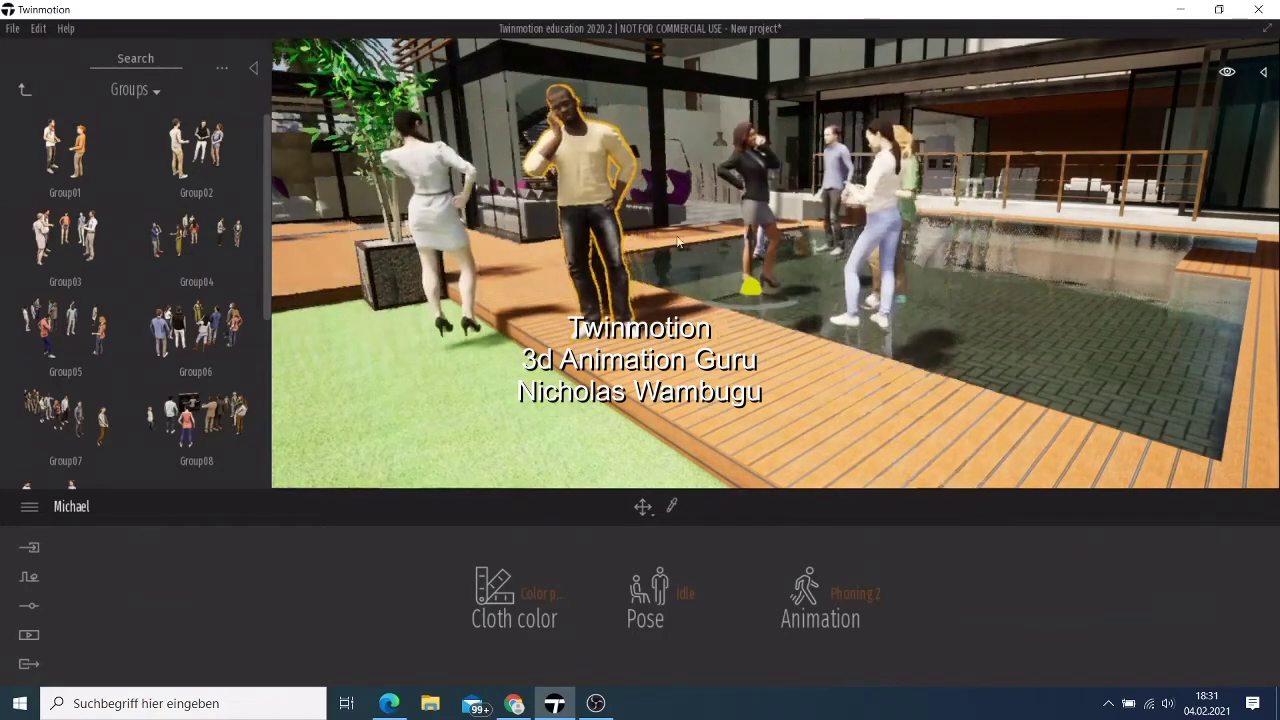
{"action": "left_click_drag", "start_coordinate": [560, 400], "coordinate": [609, 415]}
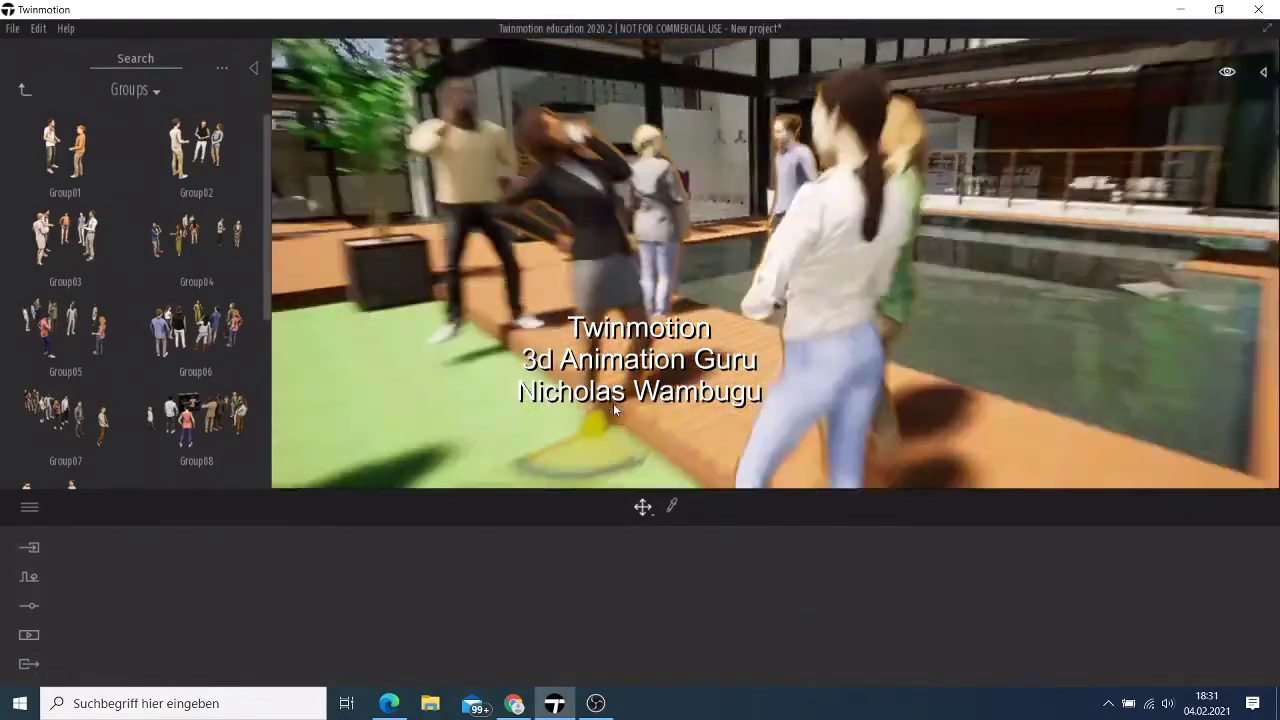
{"action": "scroll", "coordinate": [613, 403], "scroll_direction": "up", "scroll_amount": 5}
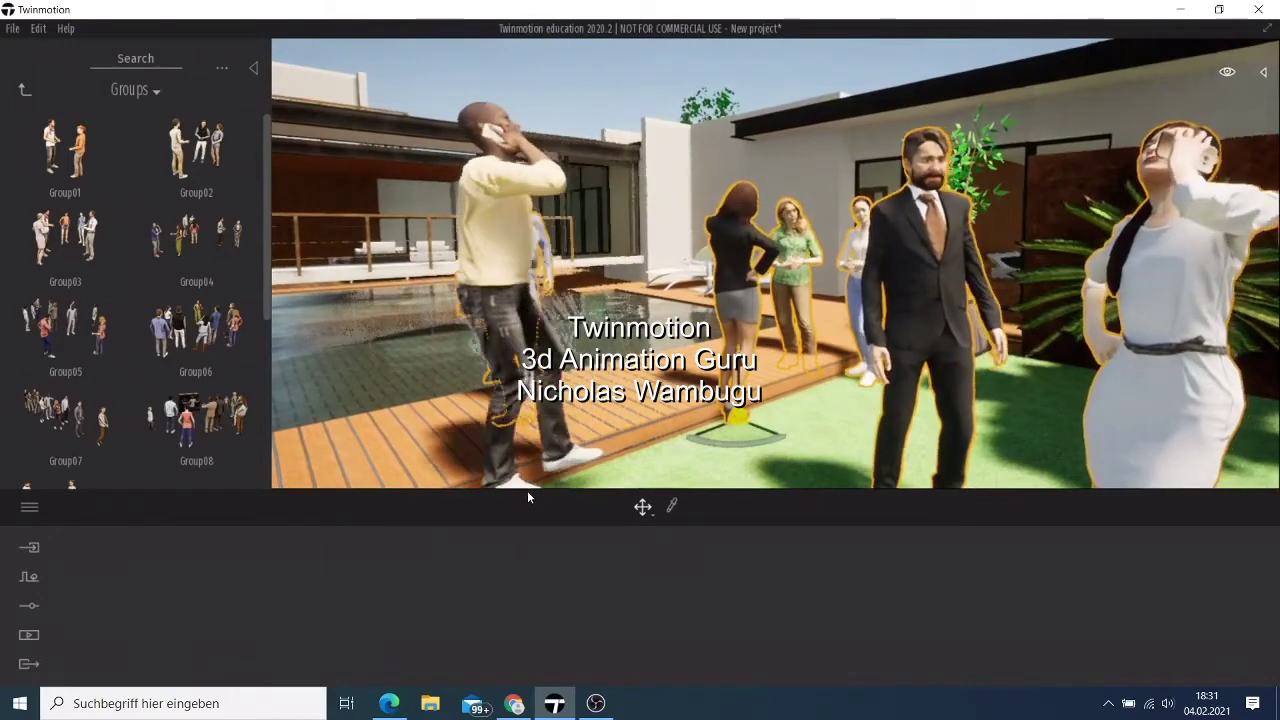
Switch camera navigation to walk mode and tilt the view to frame the poolside people.
{"action": "mouse_move", "coordinate": [1190, 121]}
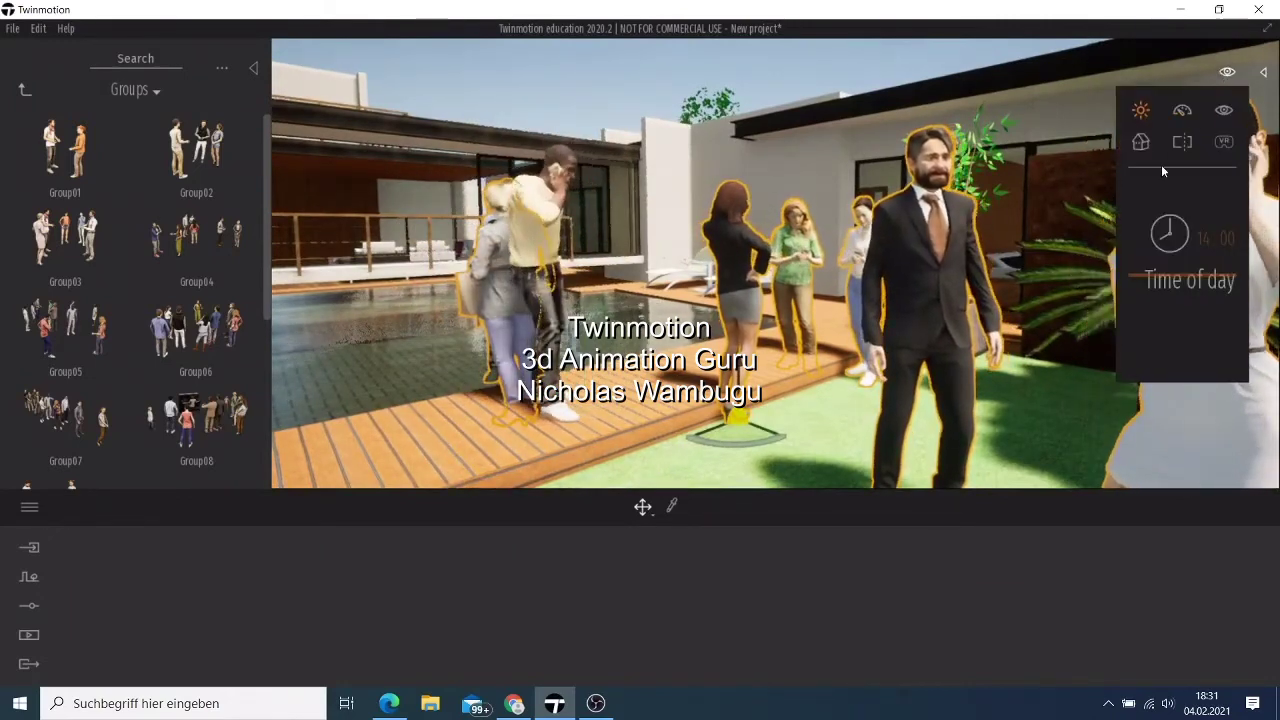
{"action": "left_click", "coordinate": [1224, 112]}
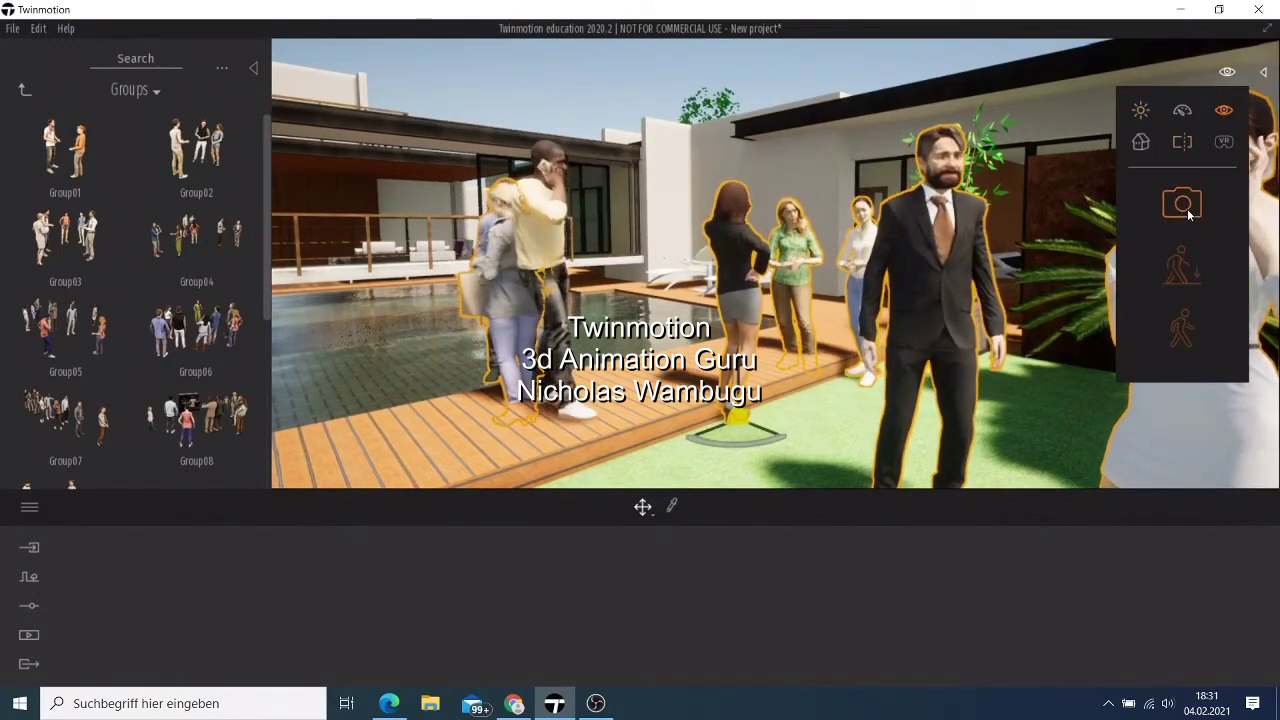
{"action": "left_click", "coordinate": [1181, 272]}
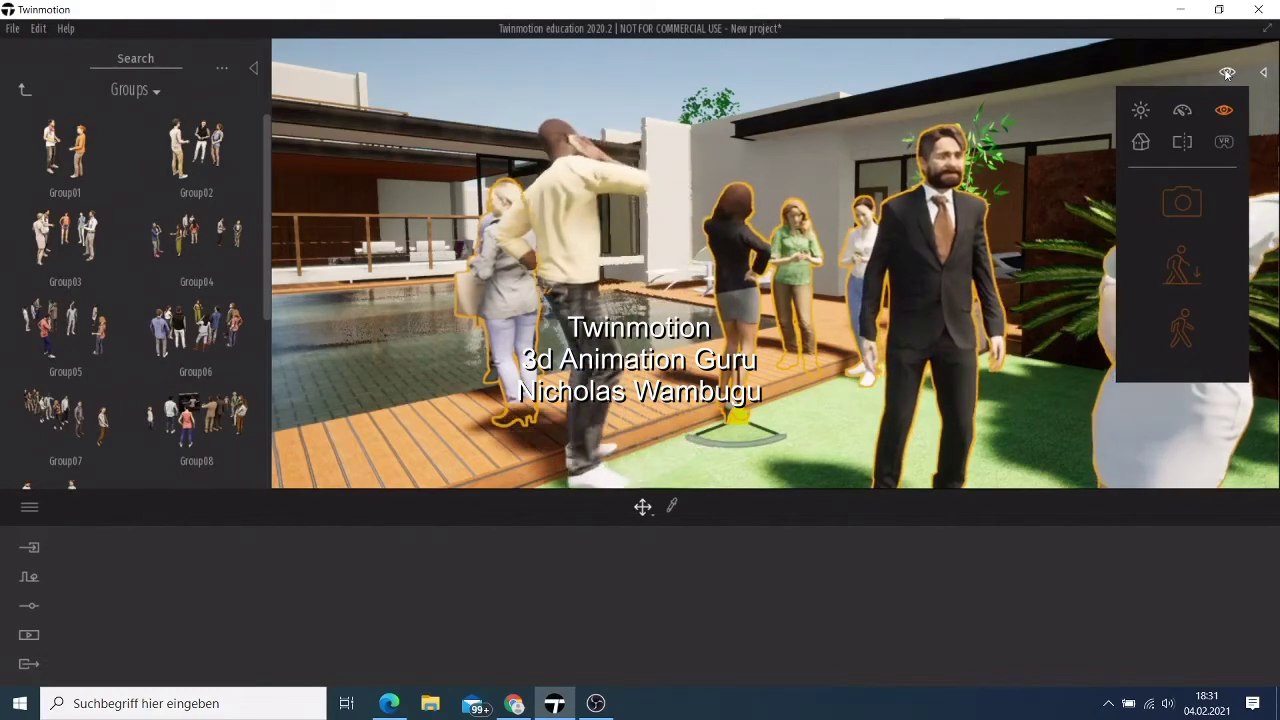
{"action": "scroll", "coordinate": [1024, 217], "scroll_direction": "down", "scroll_amount": 3}
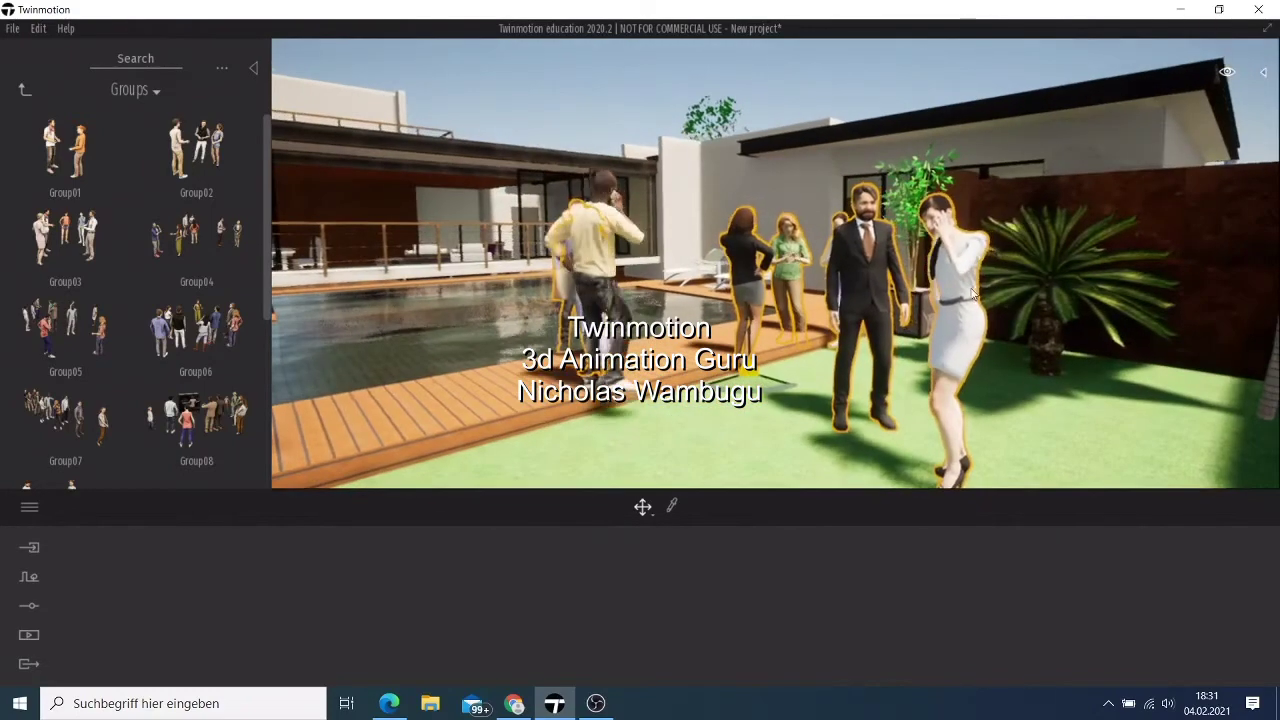
{"action": "left_click_drag", "start_coordinate": [986, 336], "coordinate": [983, 268]}
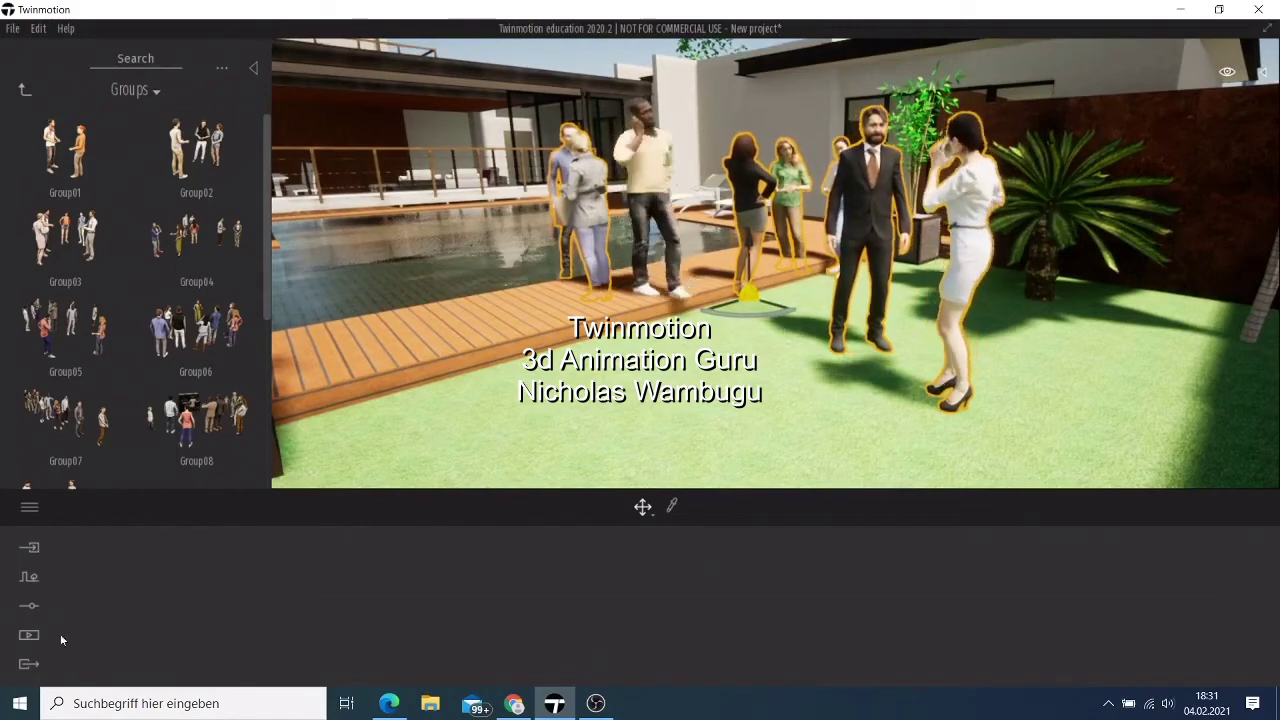
{"action": "left_click", "coordinate": [22, 710]}
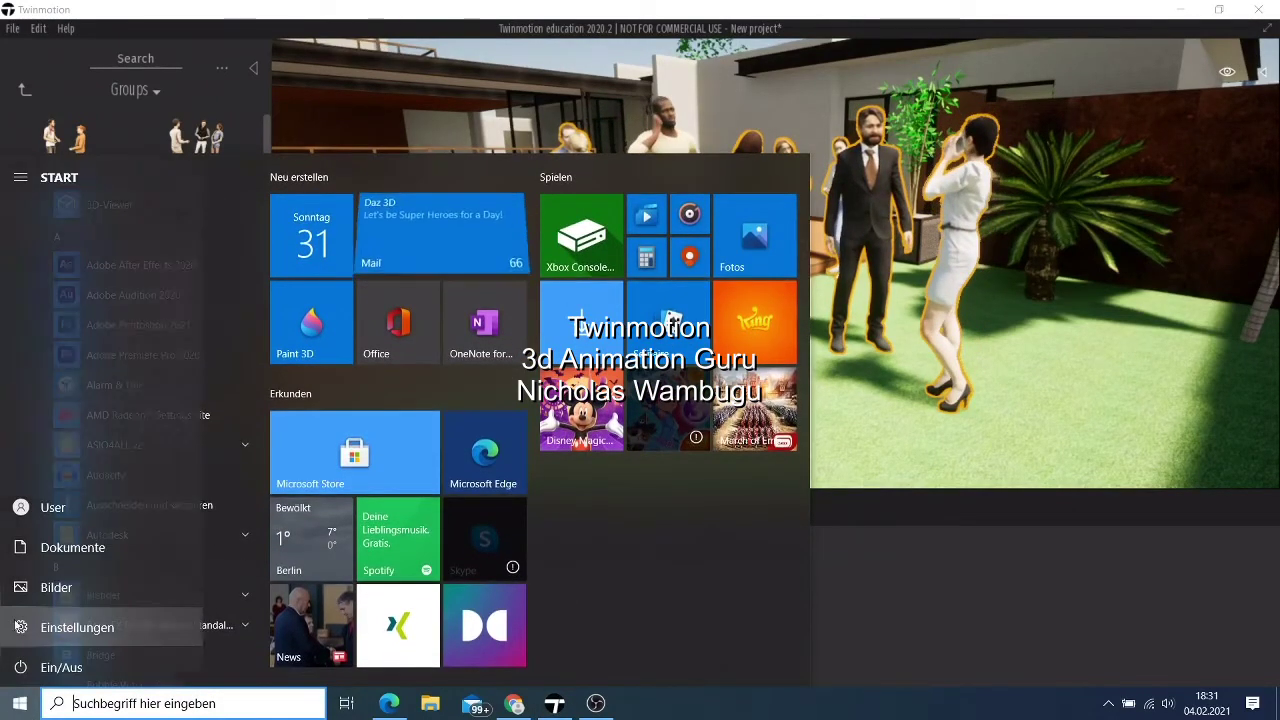
Show the System Info page: AMD Ryzen 5 3500U, 20 GB RAM, Windows 10 Pro 2004.
{"action": "left_click", "coordinate": [20, 627]}
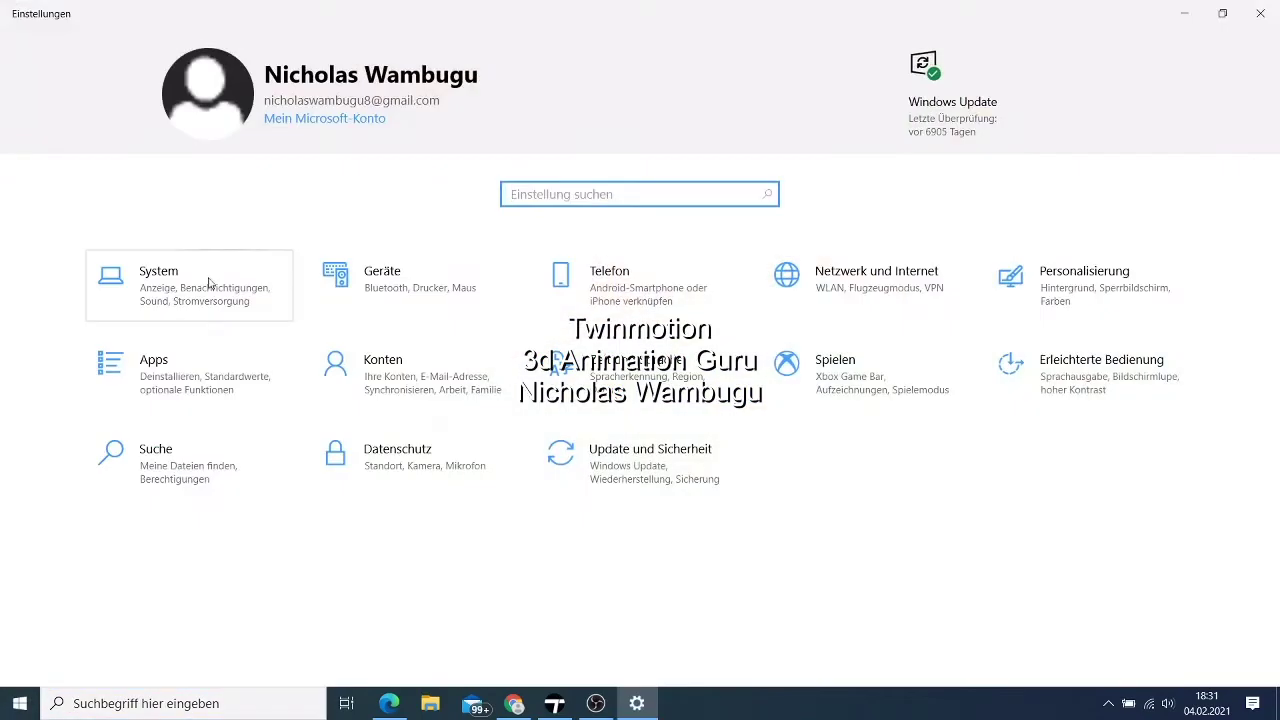
{"action": "left_click", "coordinate": [183, 302]}
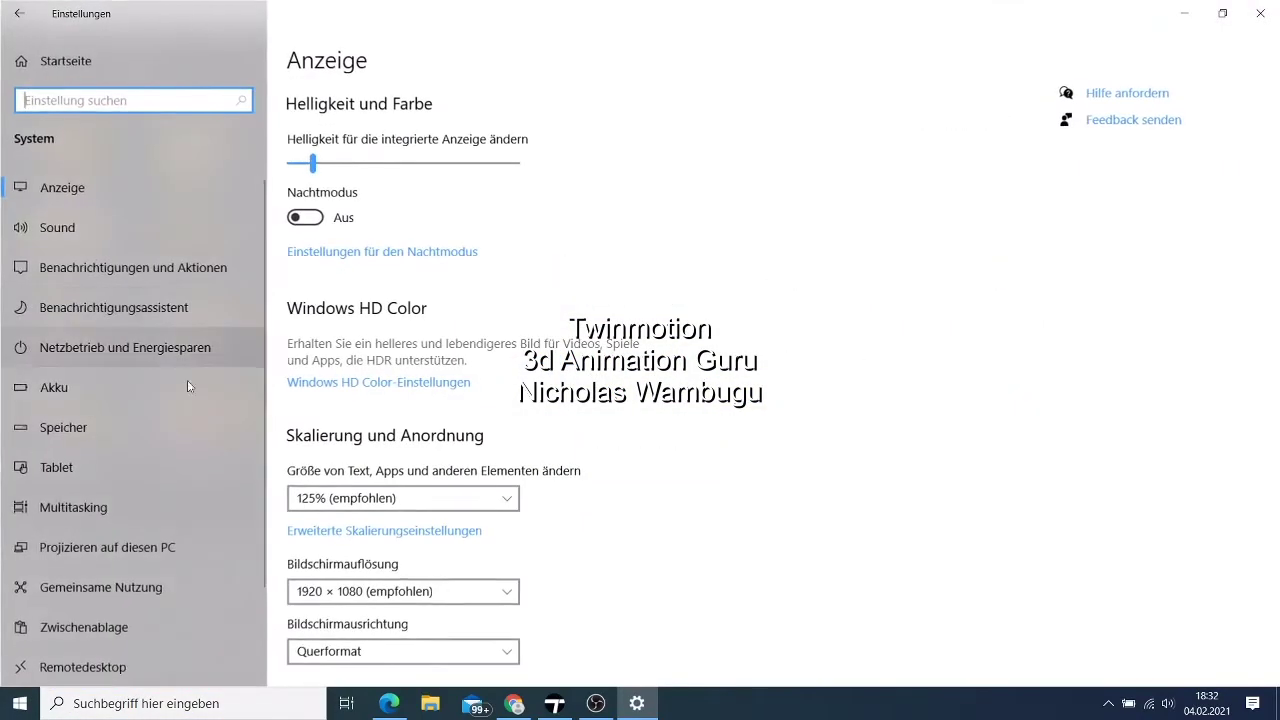
{"action": "scroll", "coordinate": [186, 380], "scroll_direction": "down", "scroll_amount": 2}
{"action": "left_click", "coordinate": [24, 594]}
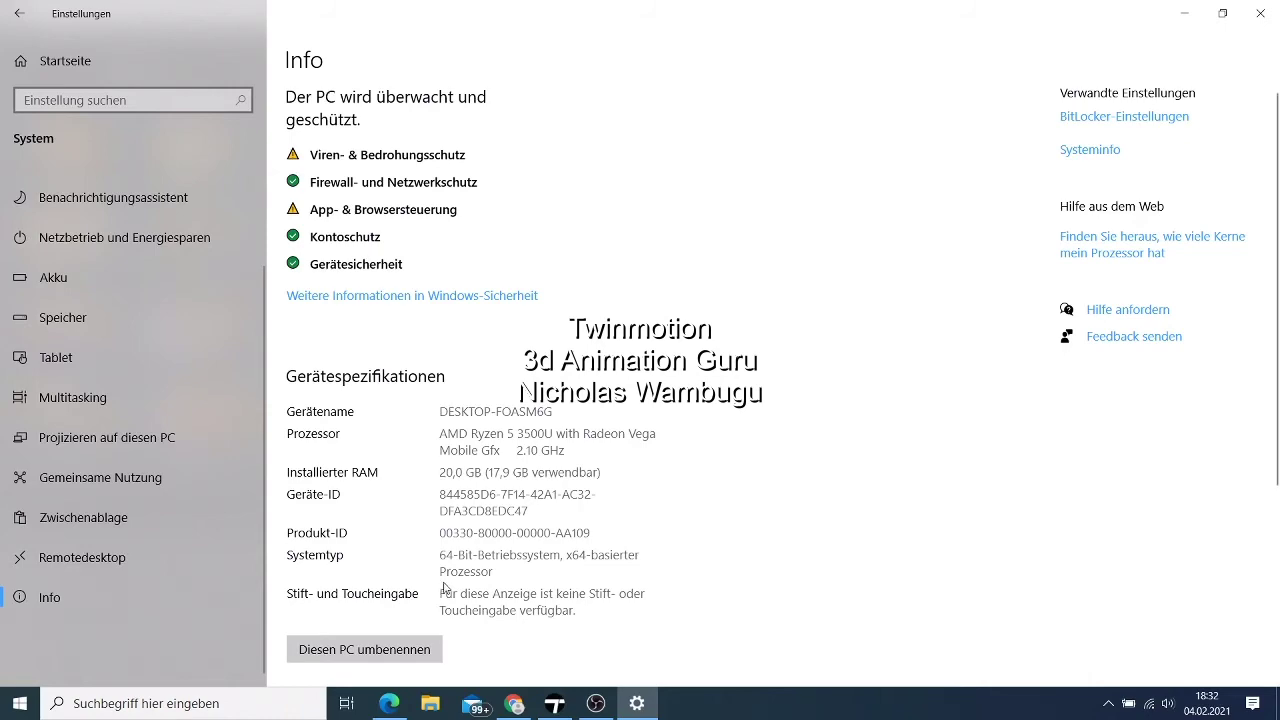
{"action": "scroll", "coordinate": [463, 585], "scroll_direction": "down", "scroll_amount": 5}
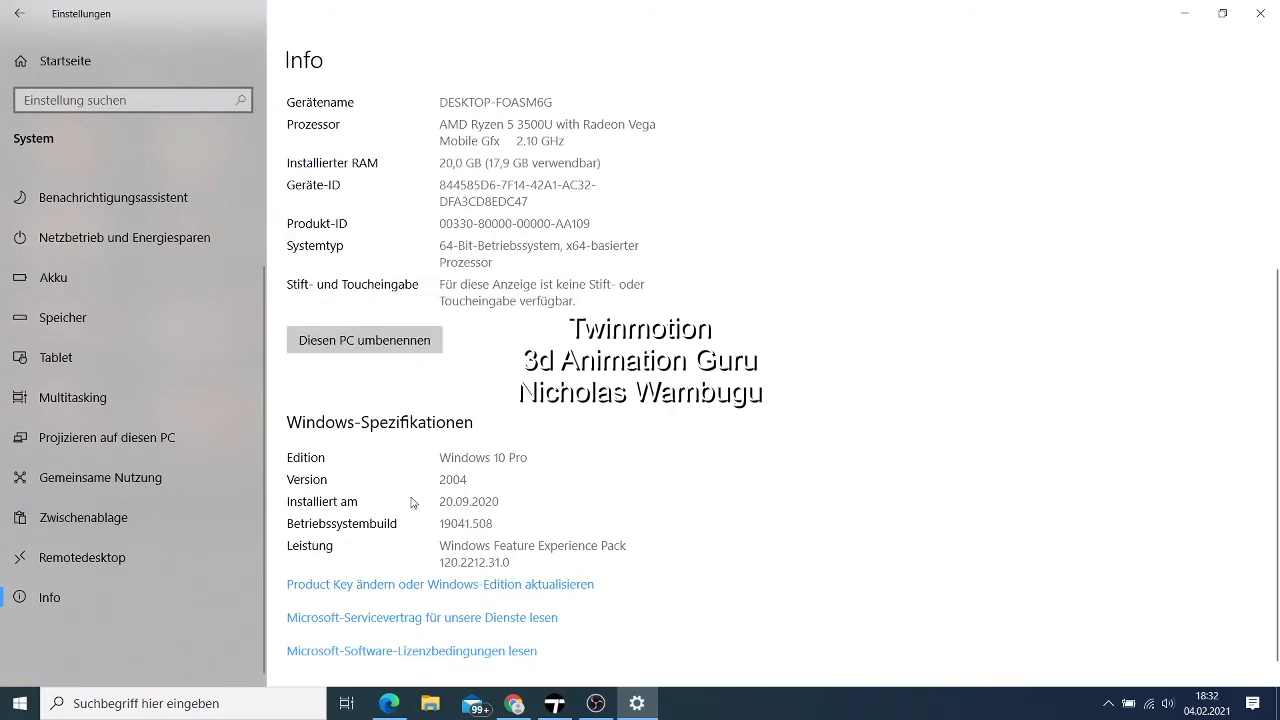
{"action": "scroll", "coordinate": [412, 503], "scroll_direction": "down", "scroll_amount": 1}
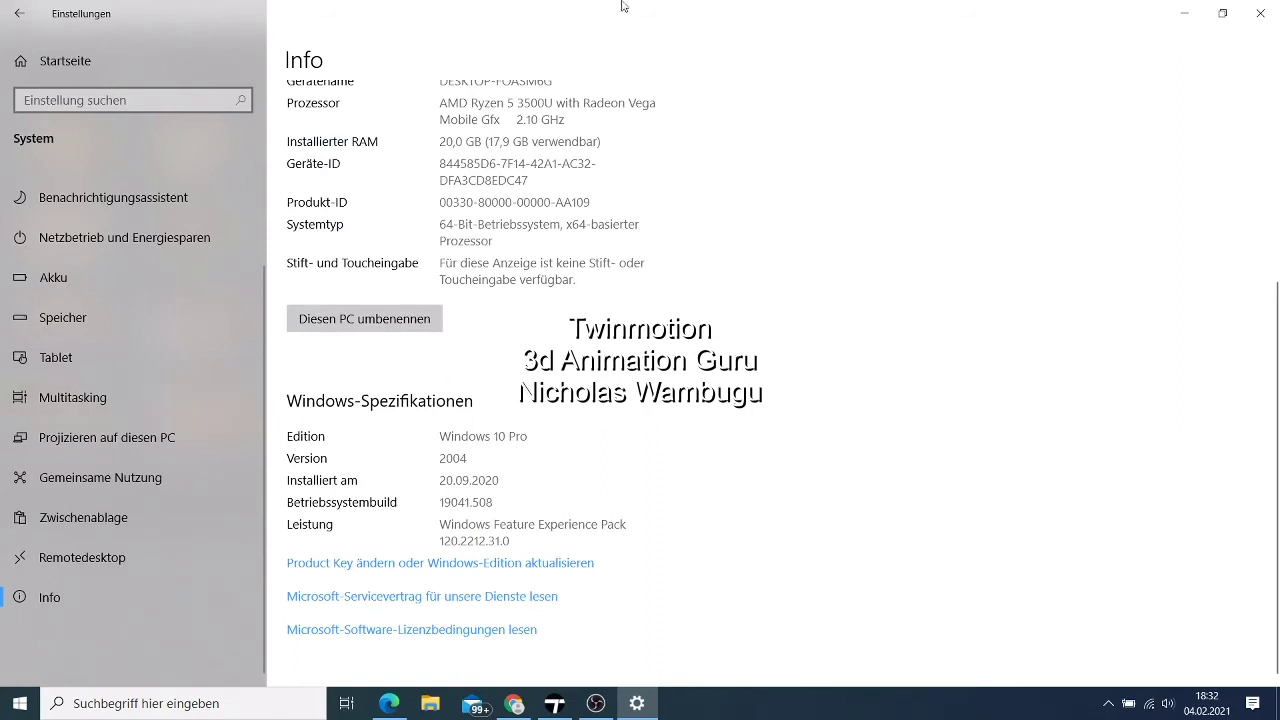
Minimize the Settings Info page to return to the Twinmotion pool scene.
{"action": "left_click", "coordinate": [1180, 13]}
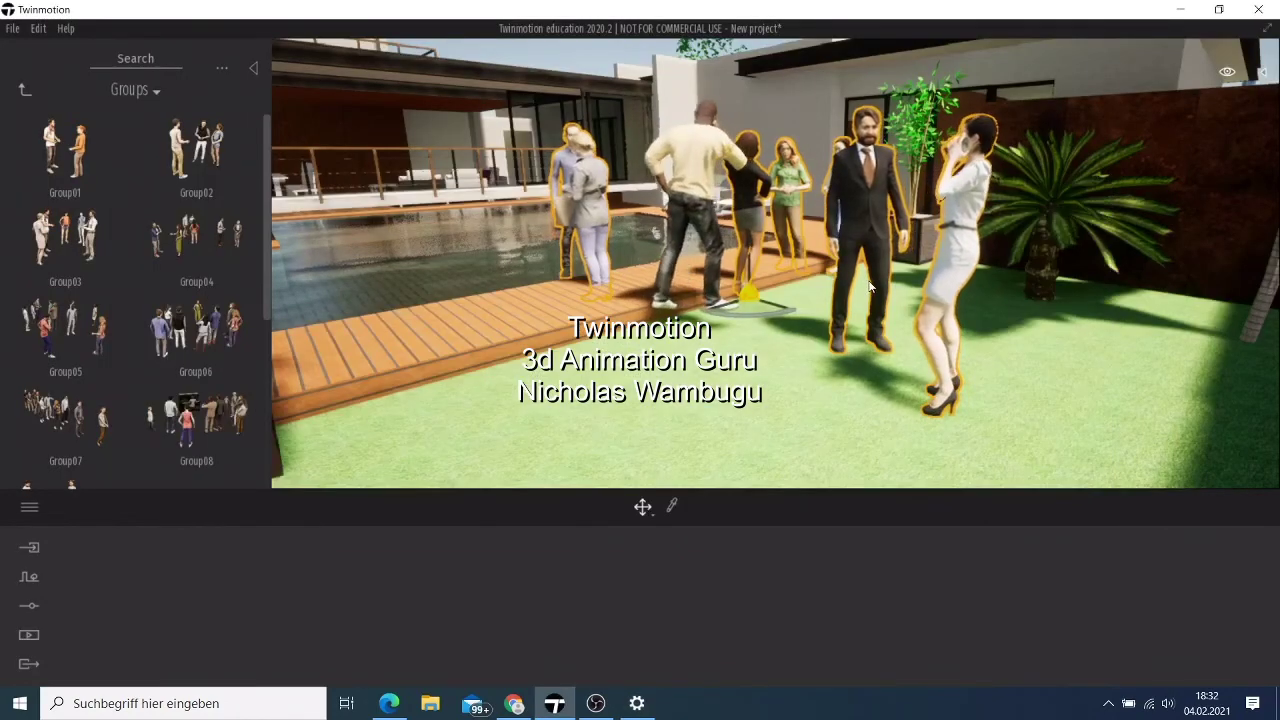